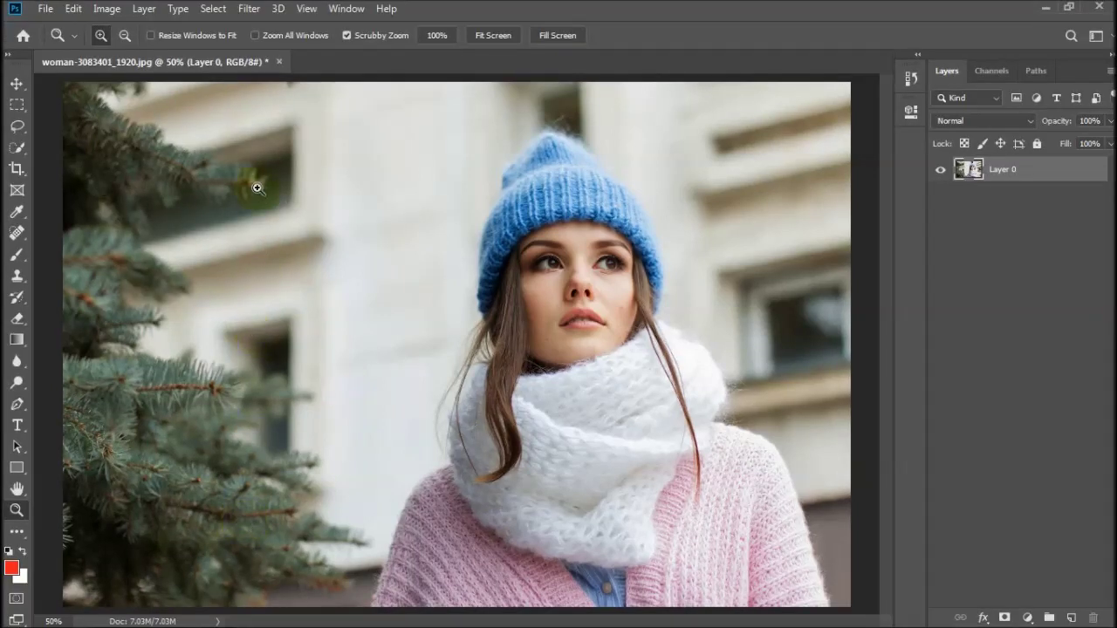
Select the woman with Select > Subject and turn the selection into a mask on Layer 0.
left_click(218, 17)
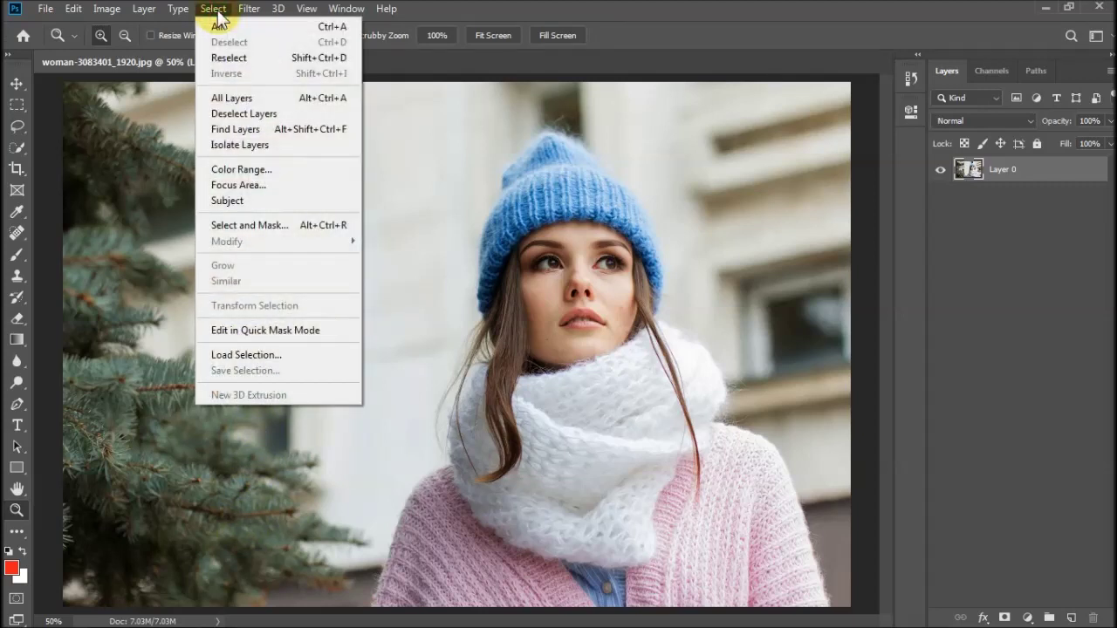
left_click(228, 200)
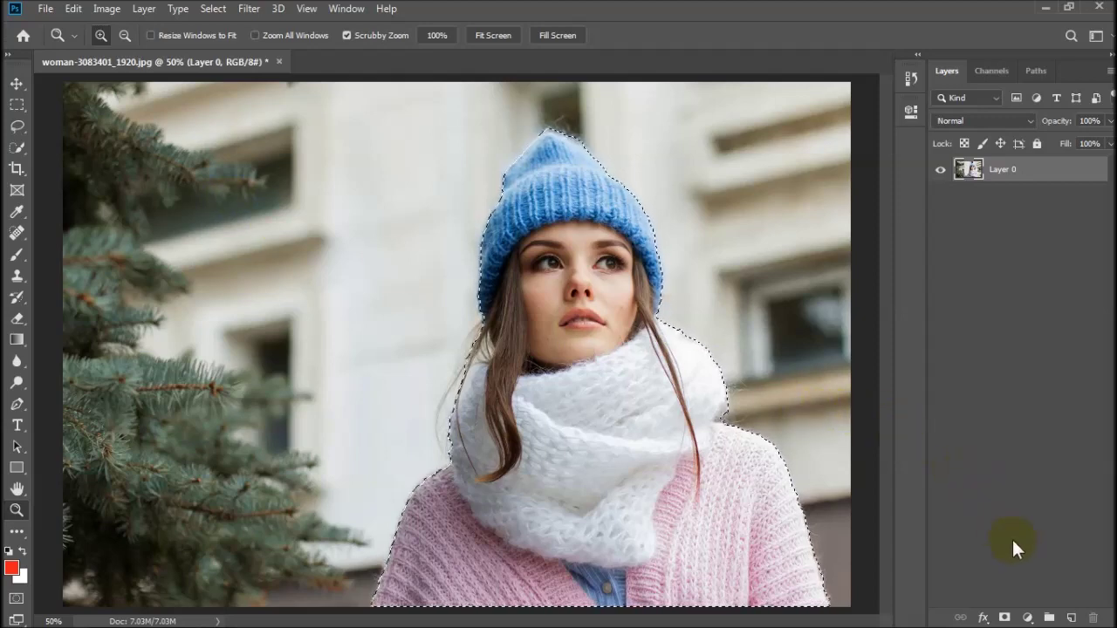
left_click(1005, 618)
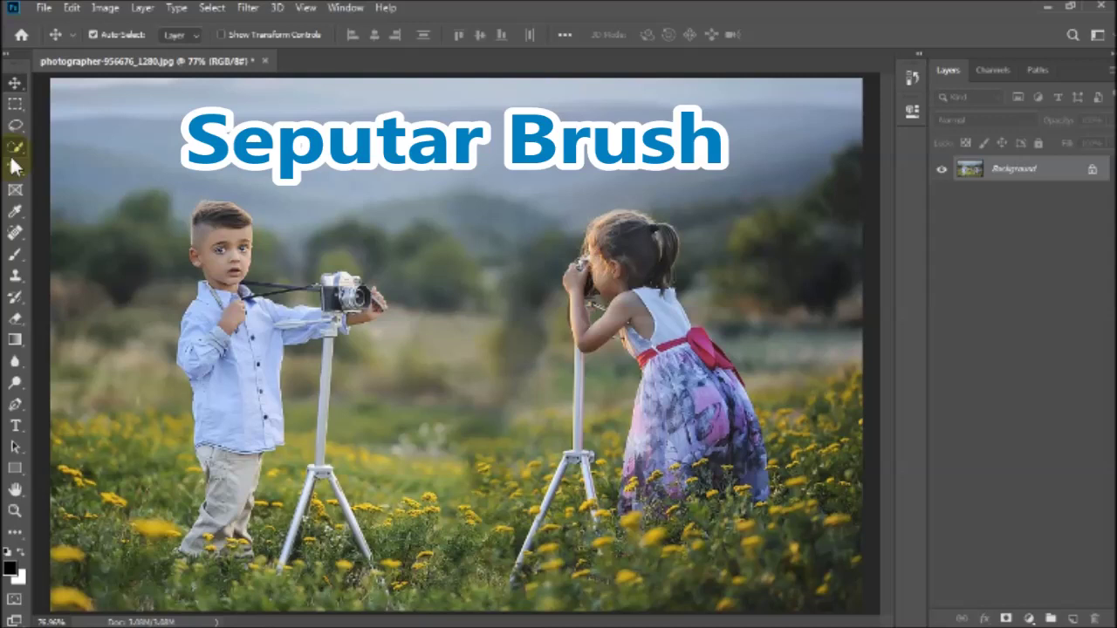
With the Brush tool, Alt-sample a yellow from the photo and paint a disk between the children.
left_click(17, 254)
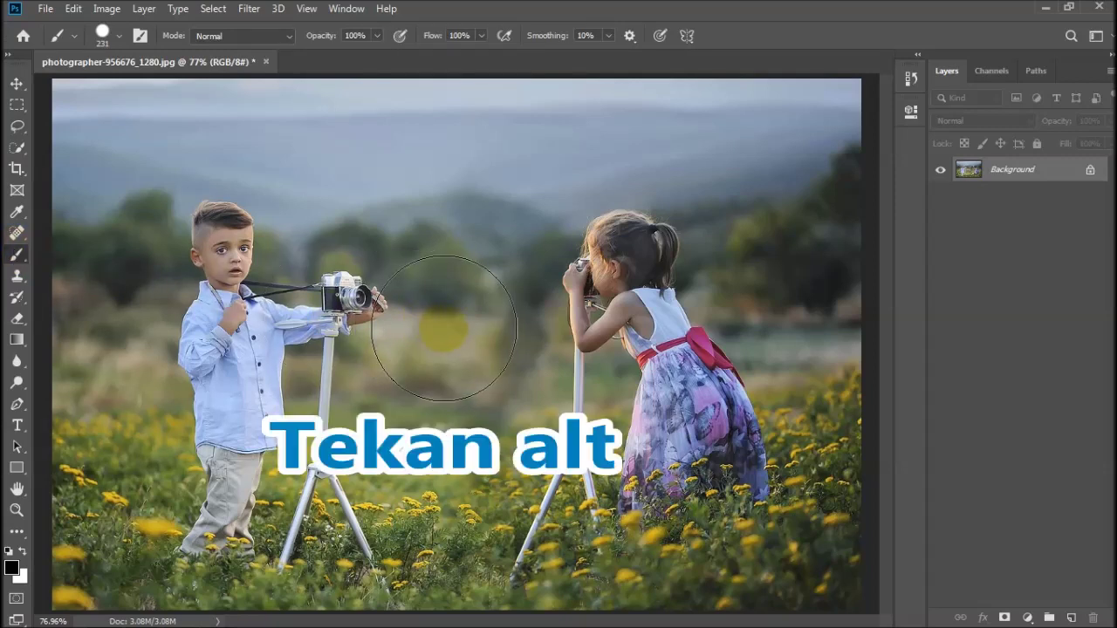
key("alt")
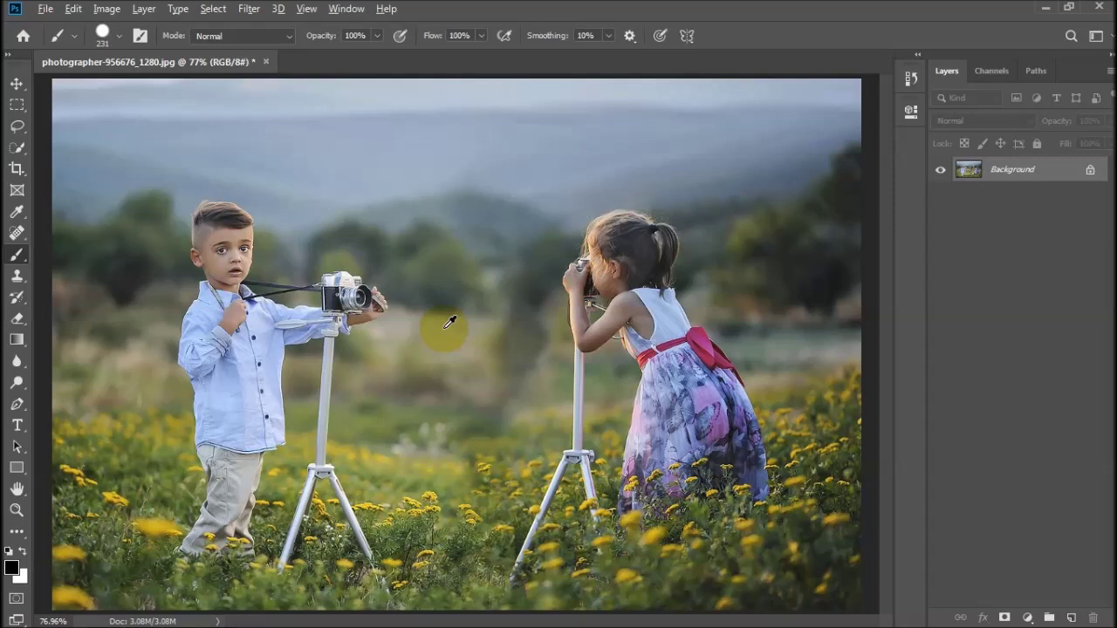
left_click(447, 325, "alt")
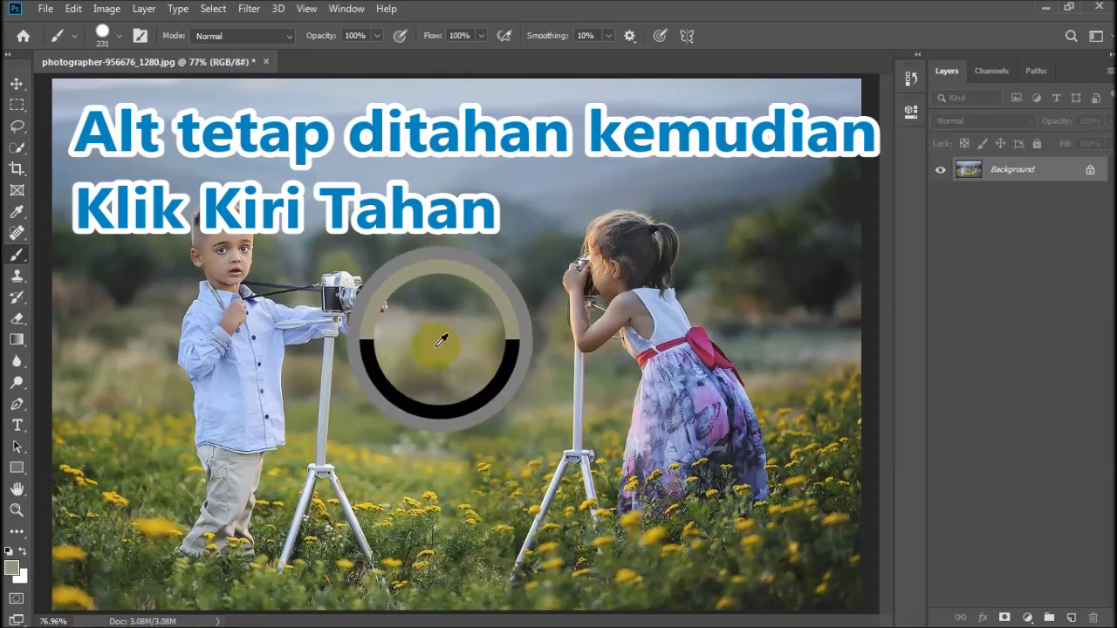
mouse_move(446, 326)
left_mouse_down()
mouse_move(299, 400)
mouse_move(263, 390)
mouse_move(262, 462)
mouse_move(278, 497)
left_mouse_up()
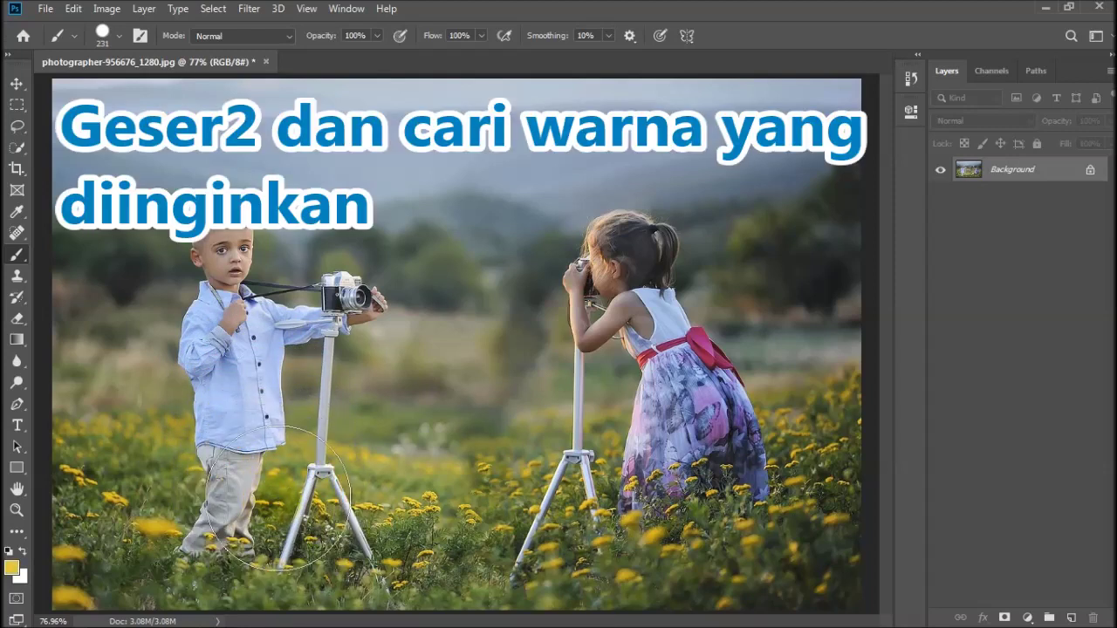
left_click(472, 286)
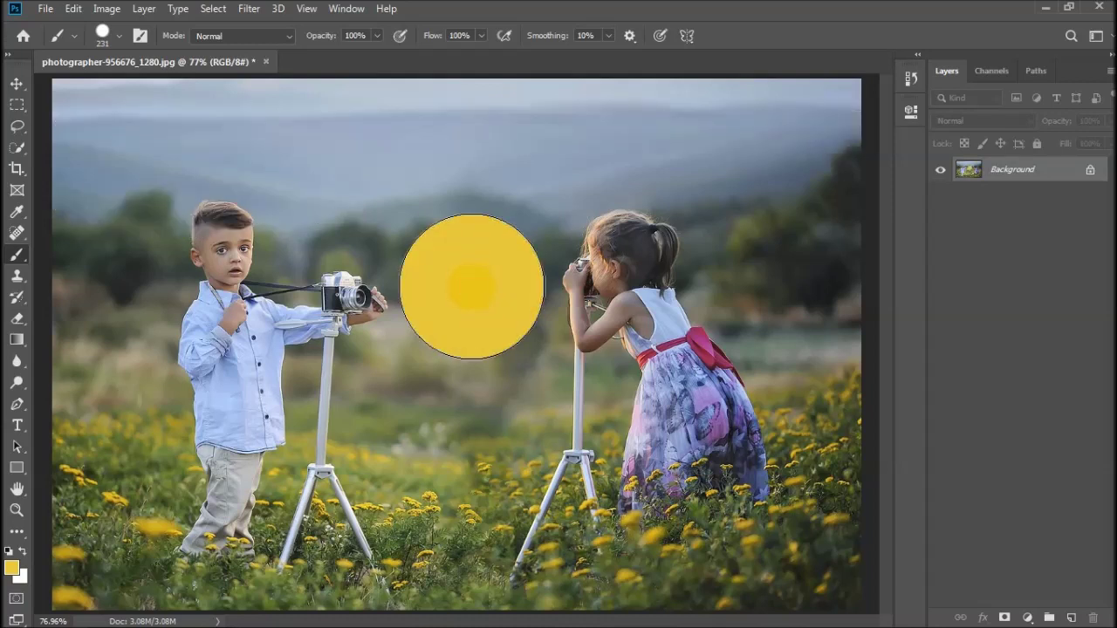
mouse_move(288, 200)
left_mouse_down()
mouse_move(334, 213)
mouse_move(455, 152)
left_mouse_up()
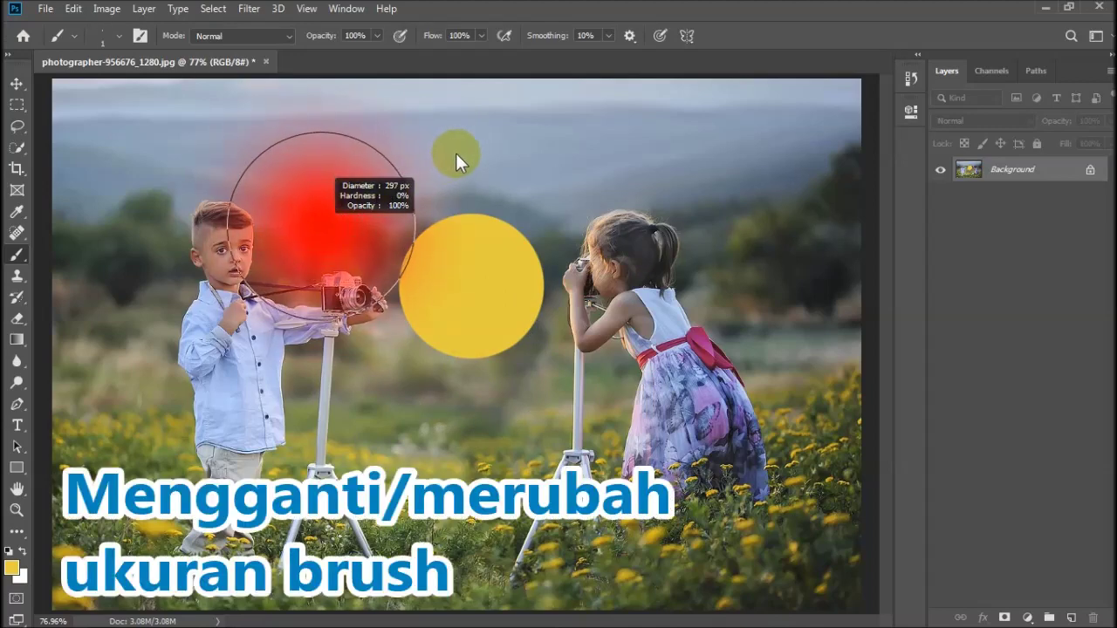
Enlarge the brush to about 490 px, raise hardness, and paint soft yellow over the boy and girl.
left_click_drag(456, 153, 511, 134)
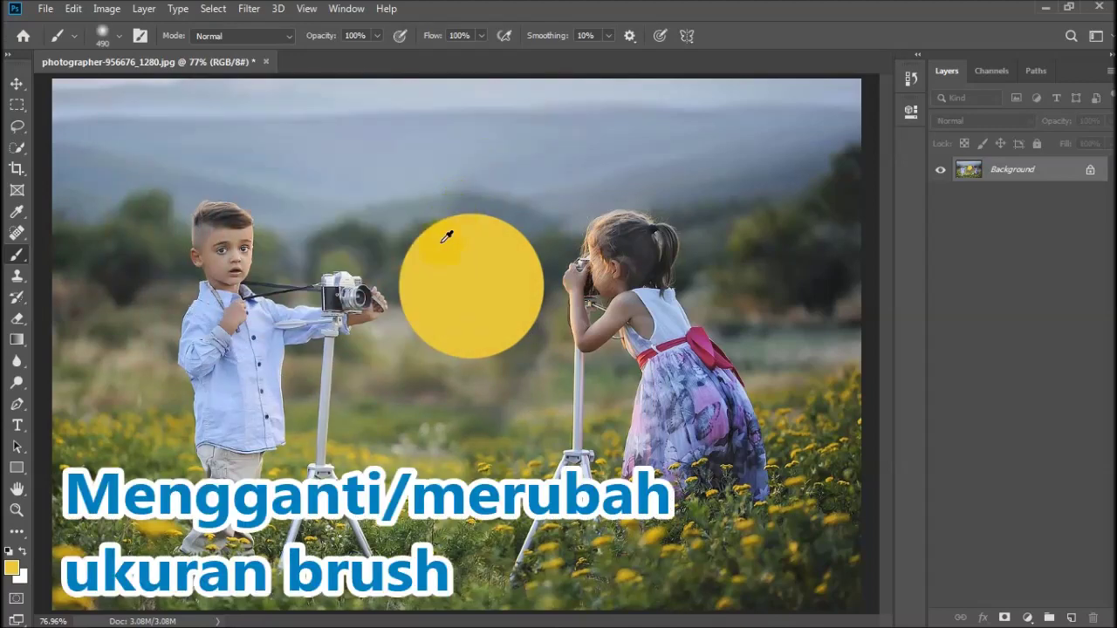
left_click_drag(301, 172, 313, 188)
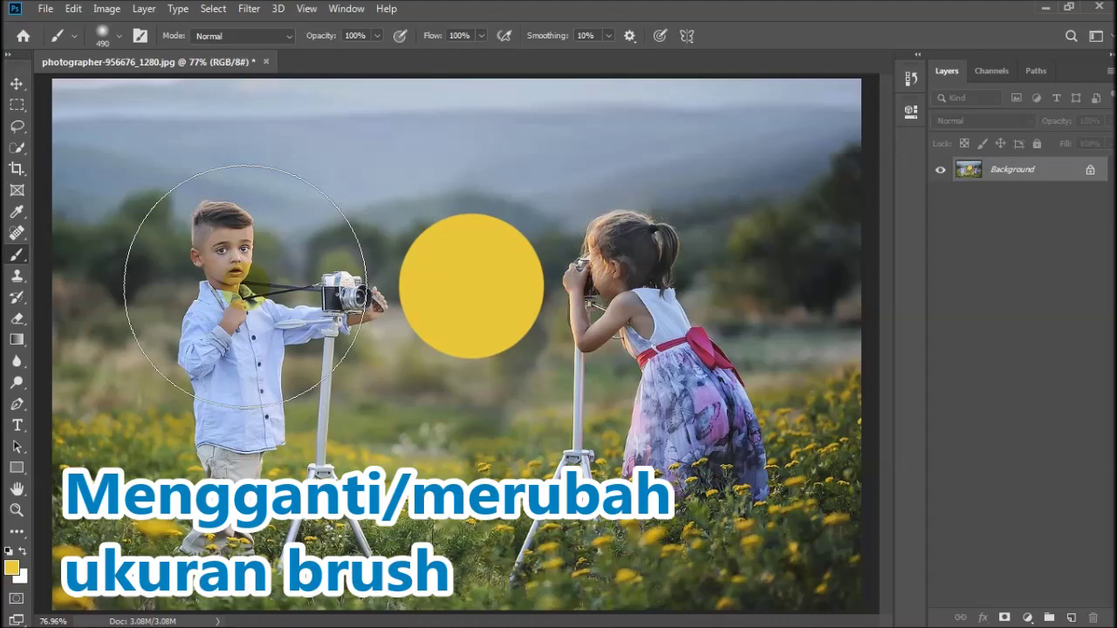
left_click(246, 286)
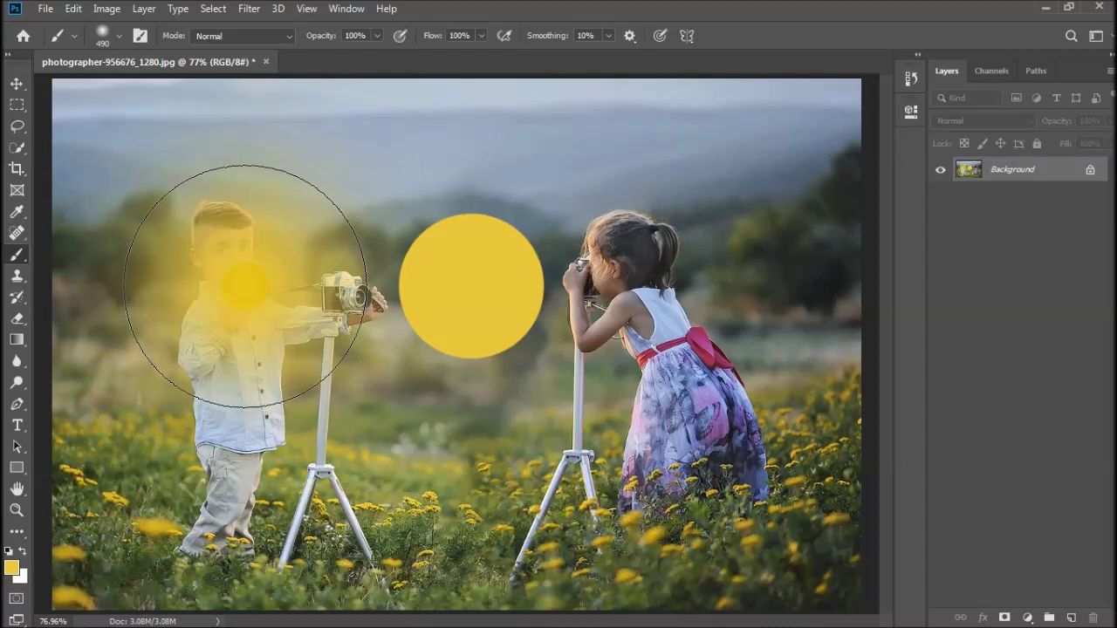
left_click(642, 362)
left_click_drag(642, 362, 641, 362)
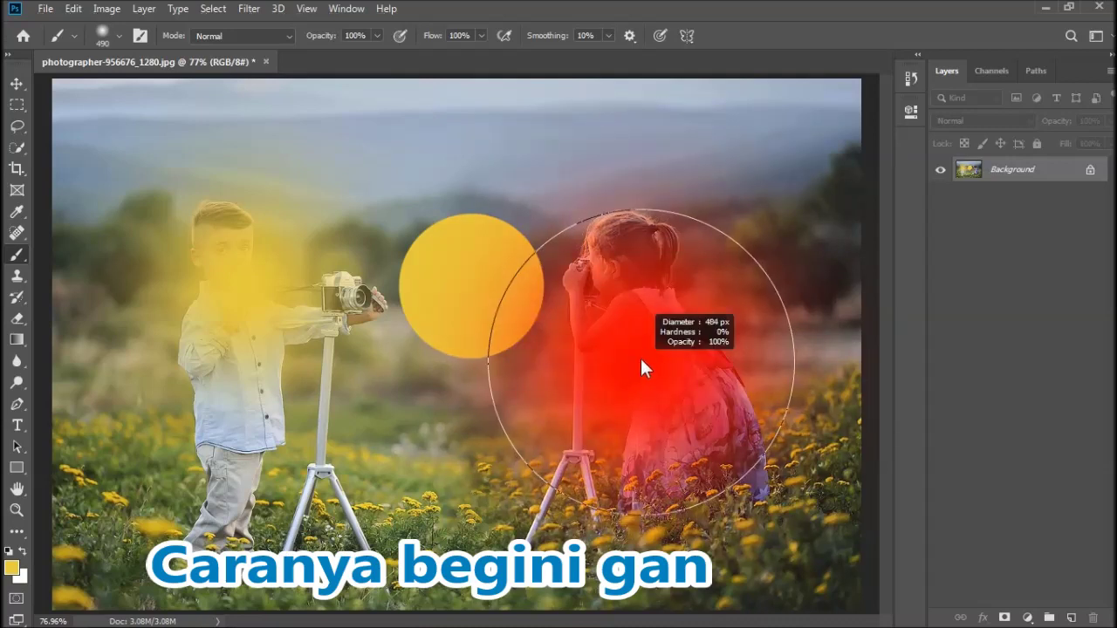
left_click_drag(592, 158, 589, 342)
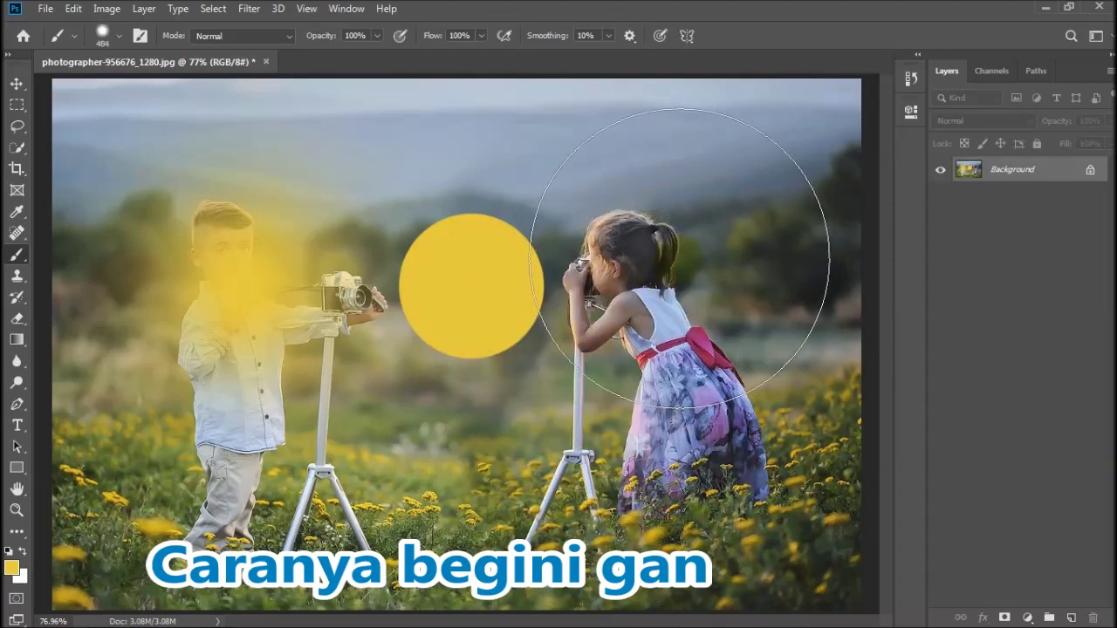
left_click(679, 259)
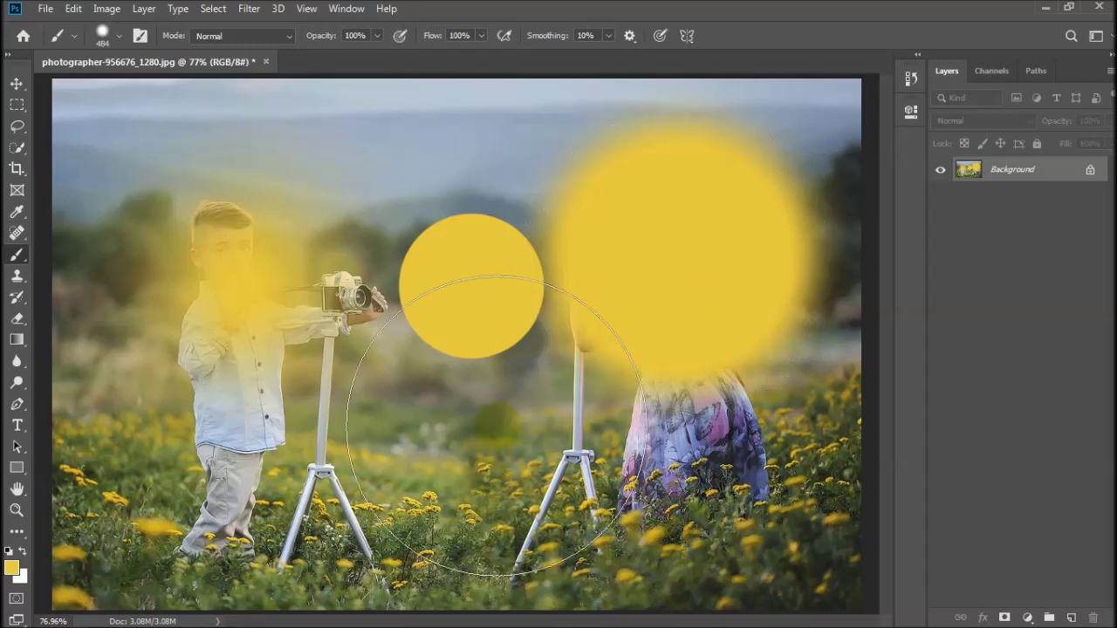
Resize the brush to about 411 px, raise hardness, and paint yellow dabs near the boy and tripod.
mouse_move(436, 345)
left_mouse_down()
mouse_move(266, 358)
mouse_move(508, 356)
mouse_move(252, 342)
mouse_move(531, 358)
mouse_move(749, 351)
mouse_move(501, 362)
mouse_move(261, 346)
left_mouse_up()
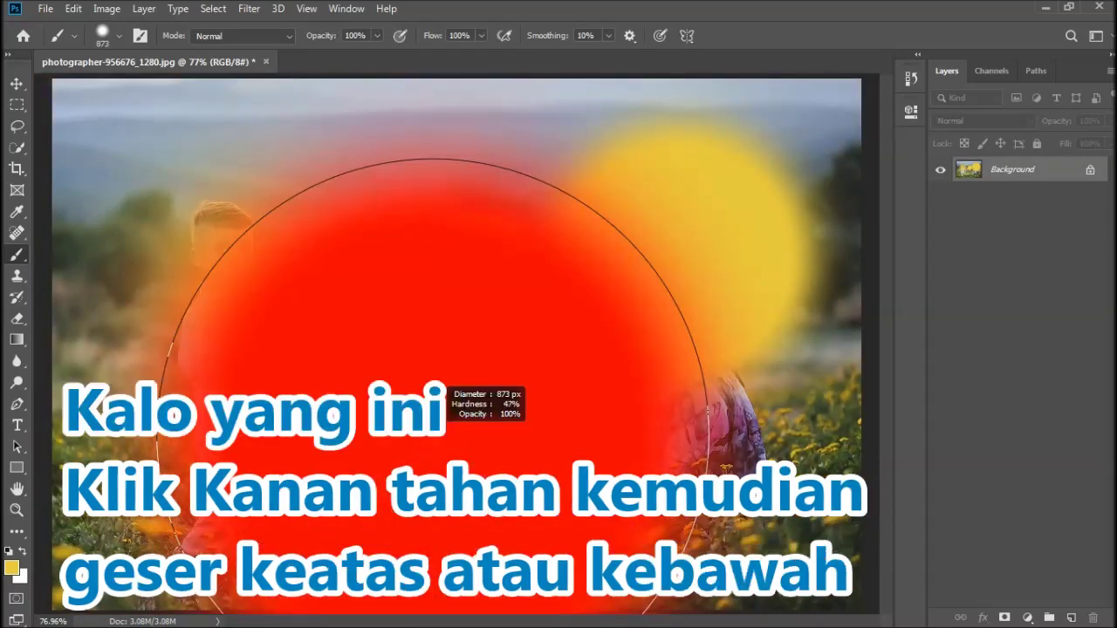
mouse_move(433, 398)
left_mouse_down()
mouse_move(433, 260)
mouse_move(433, 367)
mouse_move(422, 358)
mouse_move(431, 258)
mouse_move(433, 371)
mouse_move(409, 253)
mouse_move(404, 348)
mouse_move(415, 307)
left_mouse_up()
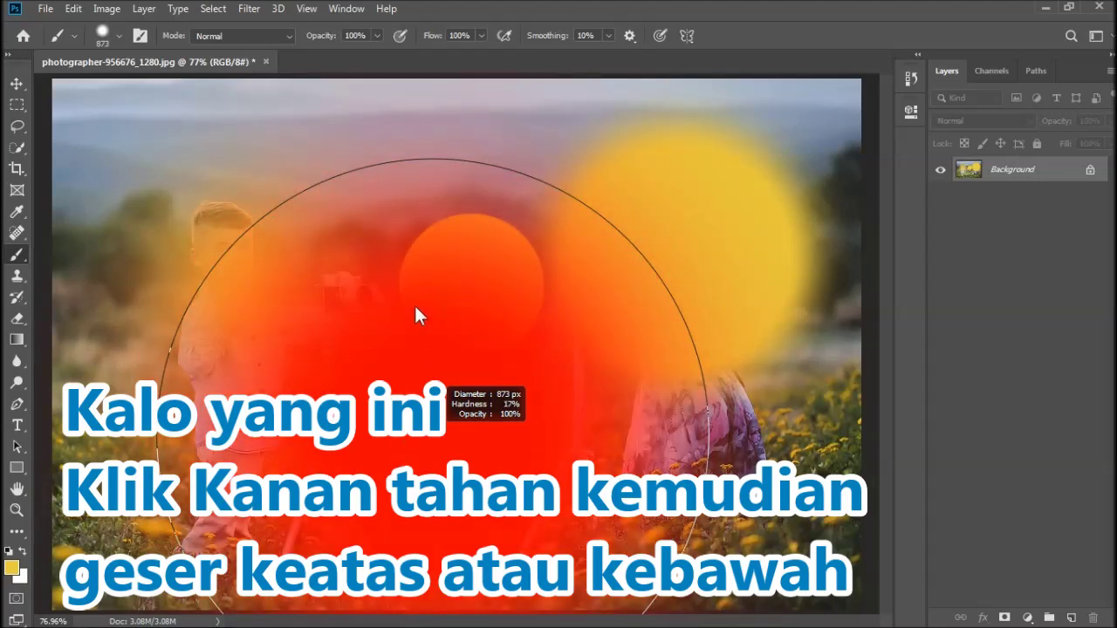
mouse_move(416, 308)
left_mouse_down()
mouse_move(257, 317)
mouse_move(188, 369)
mouse_move(159, 363)
left_mouse_up()
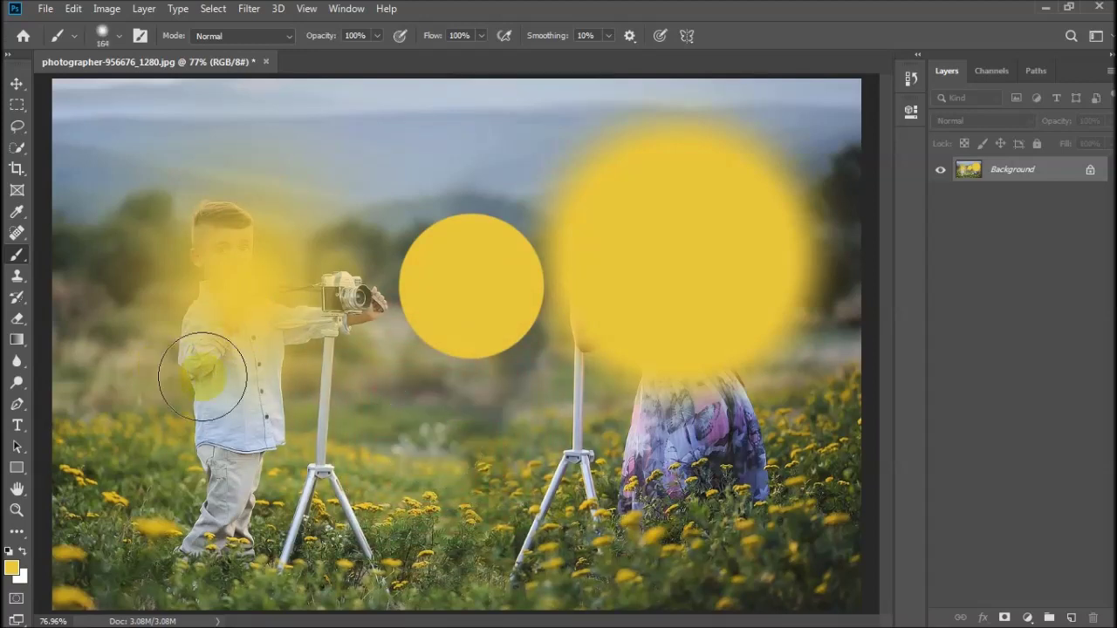
left_click(420, 422)
left_click(566, 439)
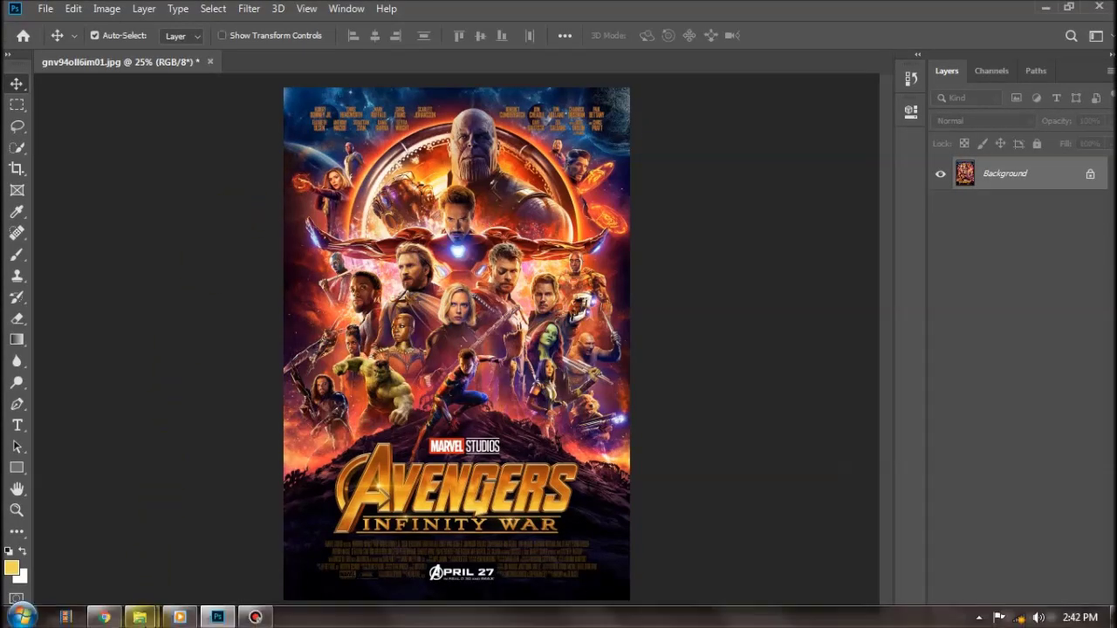
Drag manipulation-2735720_1920 from the New folder into the open poster as a new layer.
mouse_move(140, 617)
left_click(132, 564)
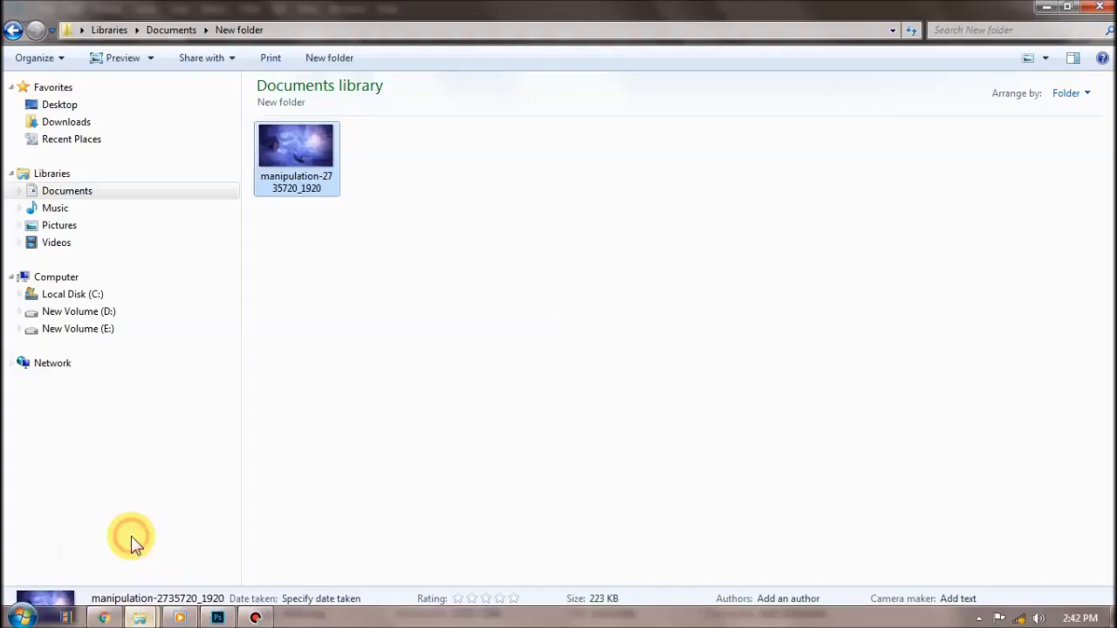
left_click_drag(286, 147, 225, 620)
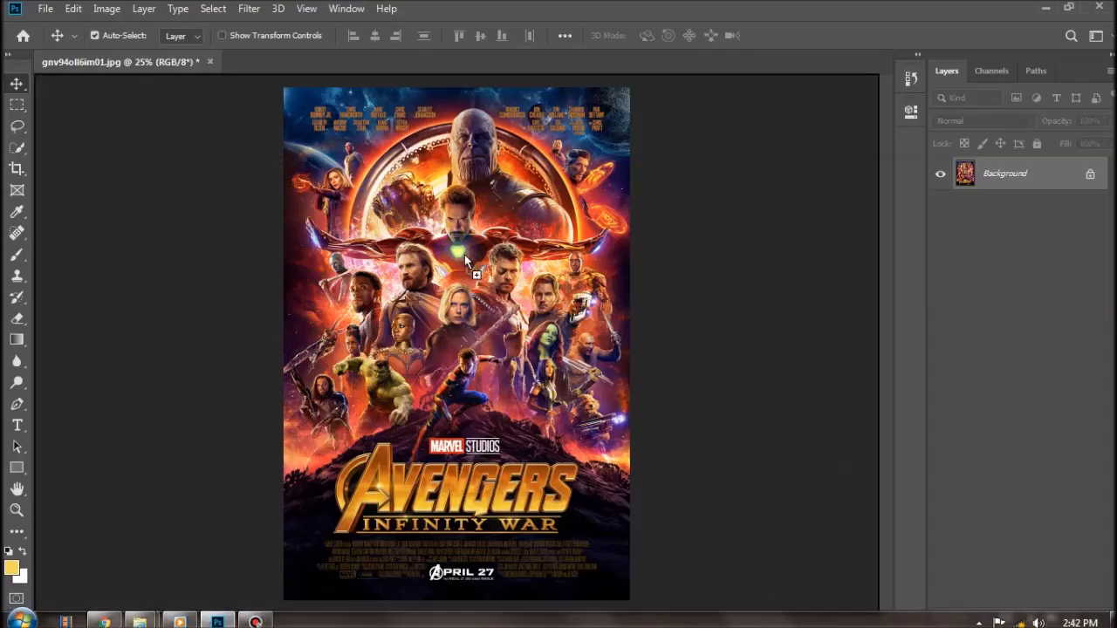
left_click_drag(225, 620, 463, 253)
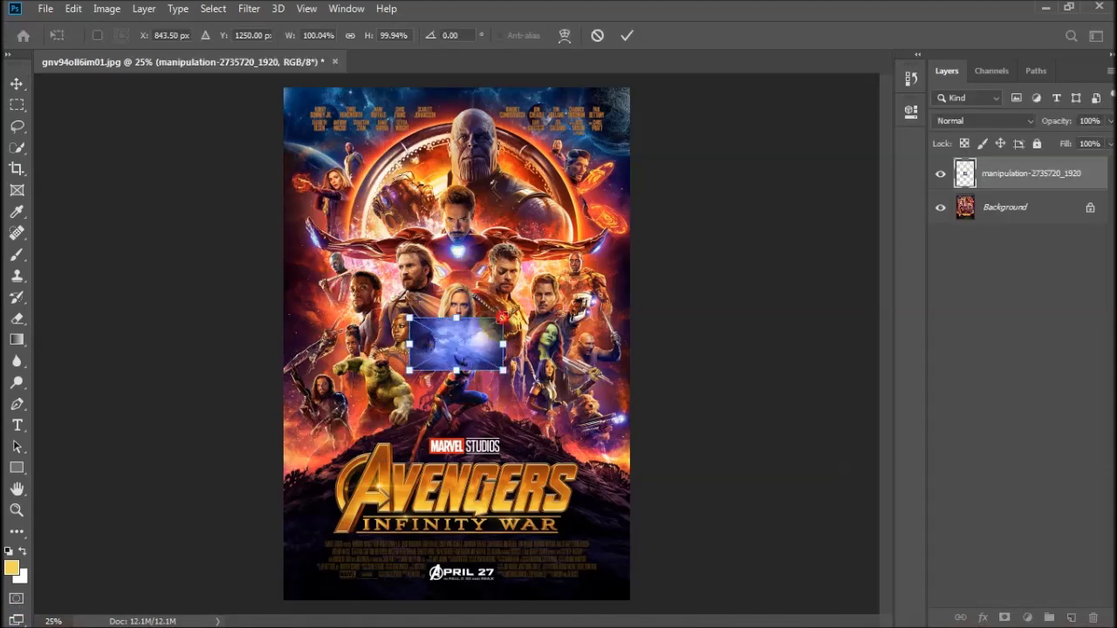
Scale the cloud image to about 209%, move it over the poster's lower half, and commit it.
left_click_drag(503, 317, 615, 251)
mouse_move(562, 311)
left_mouse_down()
mouse_move(535, 416)
mouse_move(484, 492)
mouse_move(513, 511)
left_mouse_up()
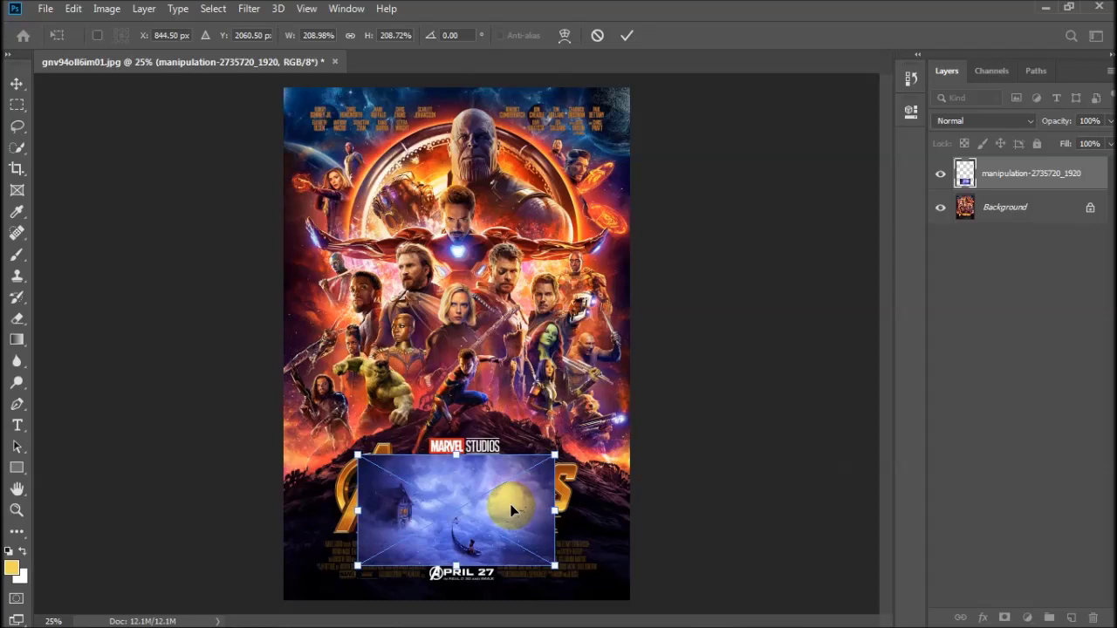
key("Return")
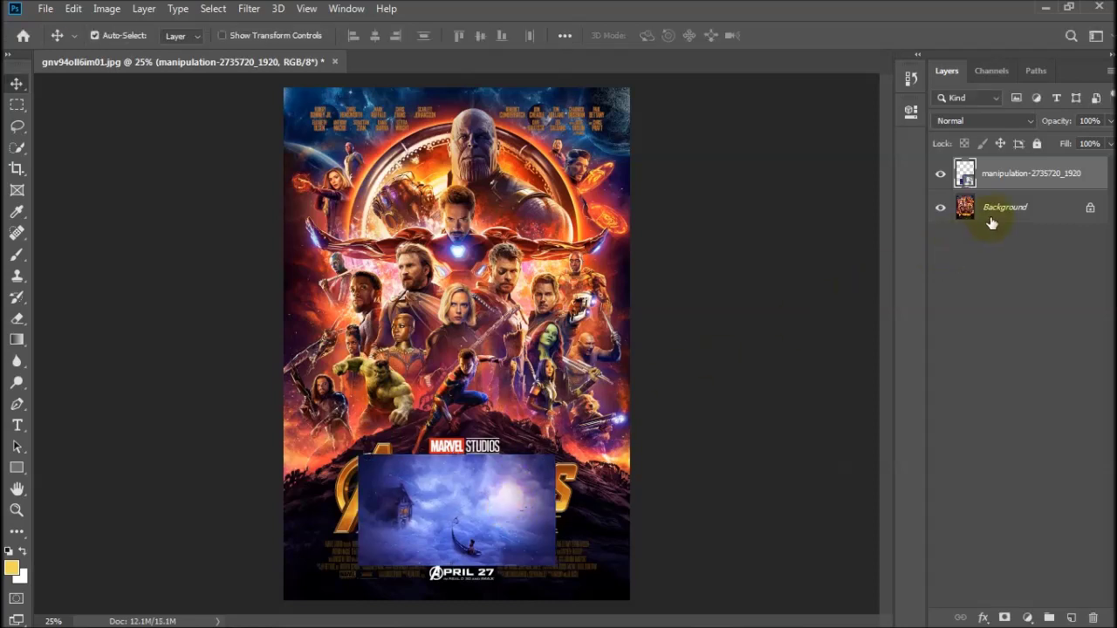
left_click(994, 214)
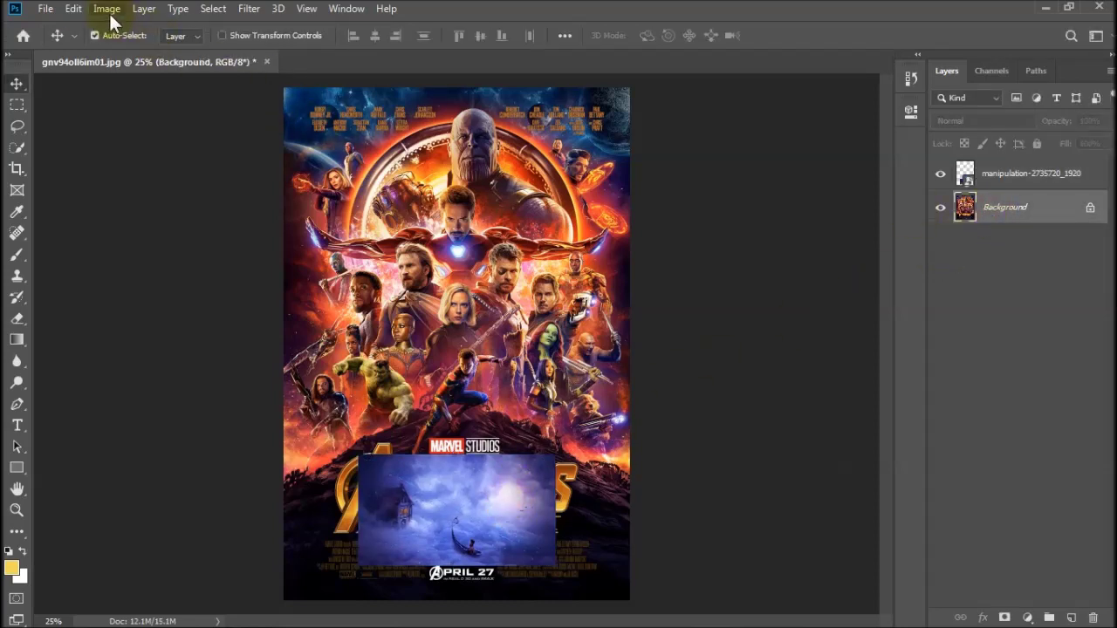
Open Match Color and set the source to the poster file's manipulation layer.
left_click(106, 10)
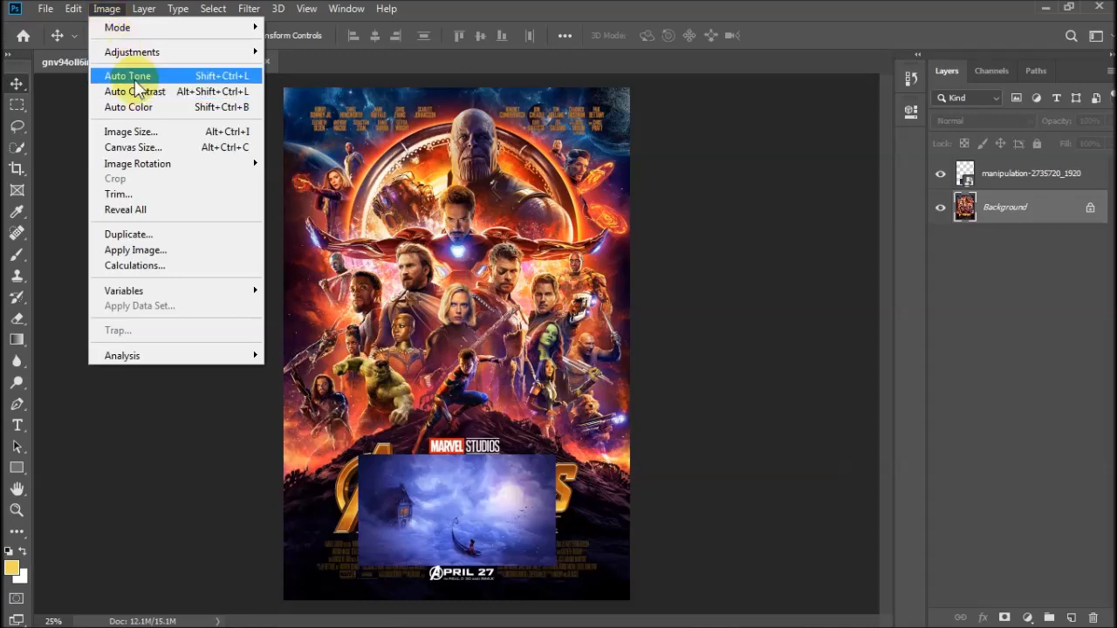
mouse_move(133, 51)
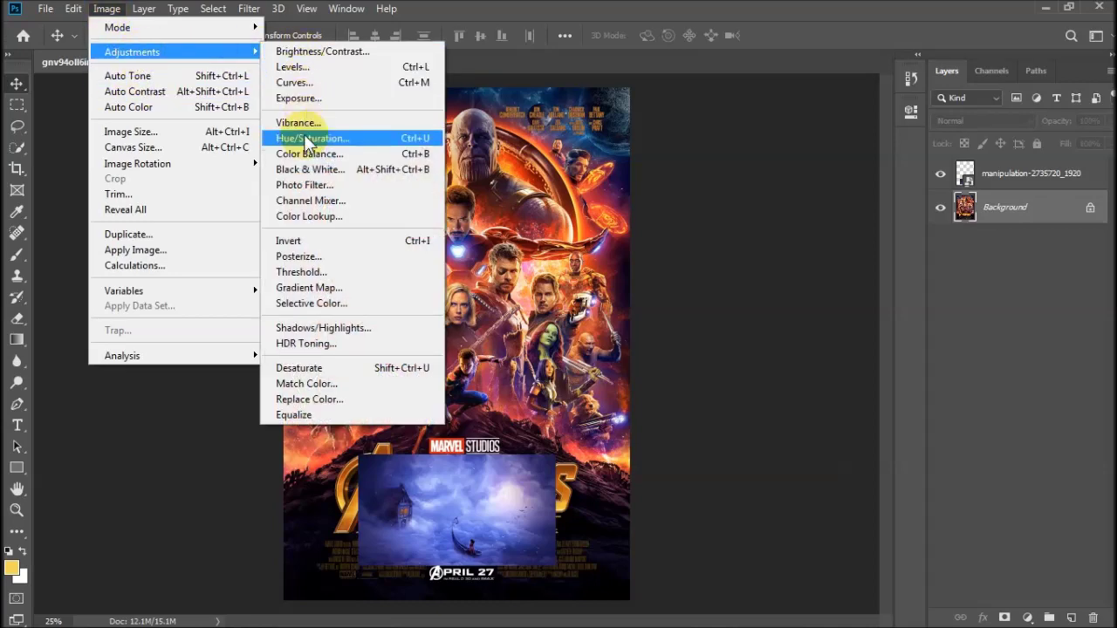
left_click(303, 384)
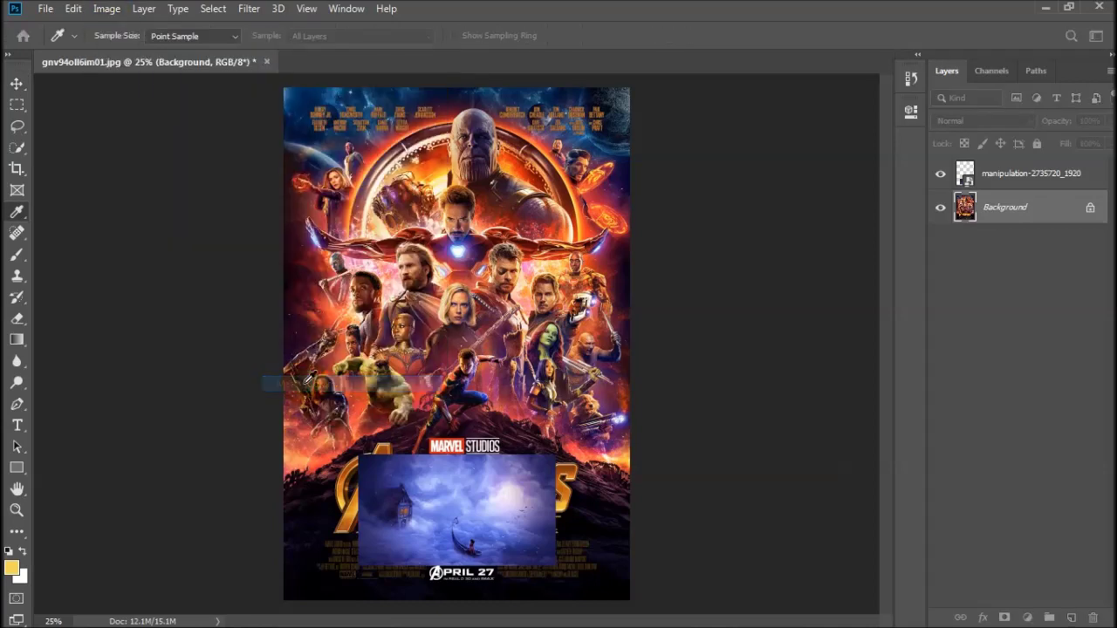
left_click(733, 417)
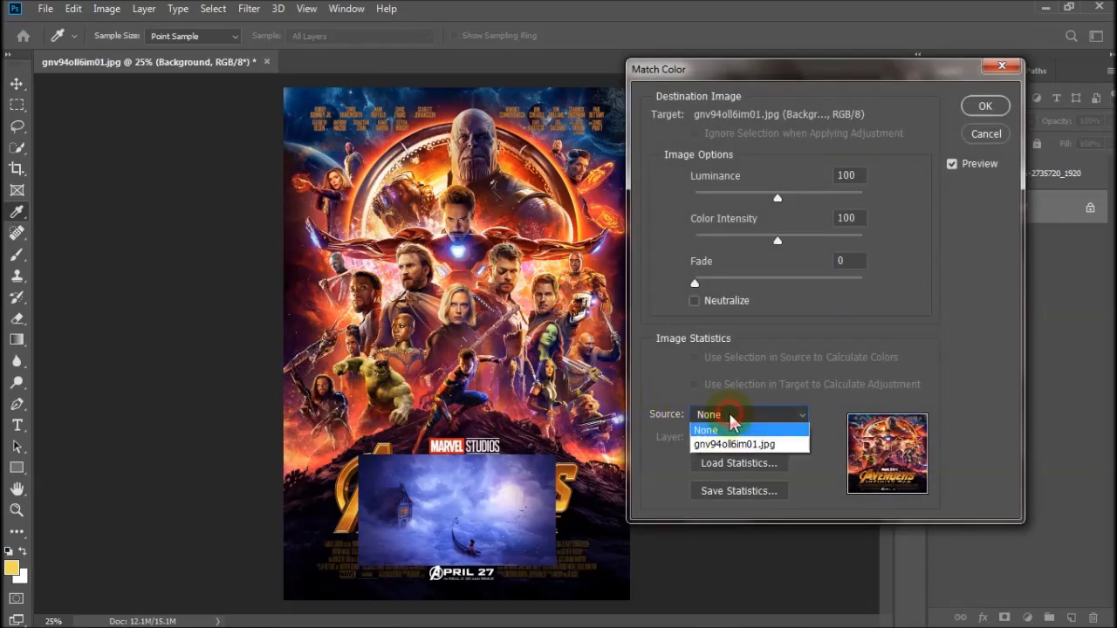
left_click(733, 446)
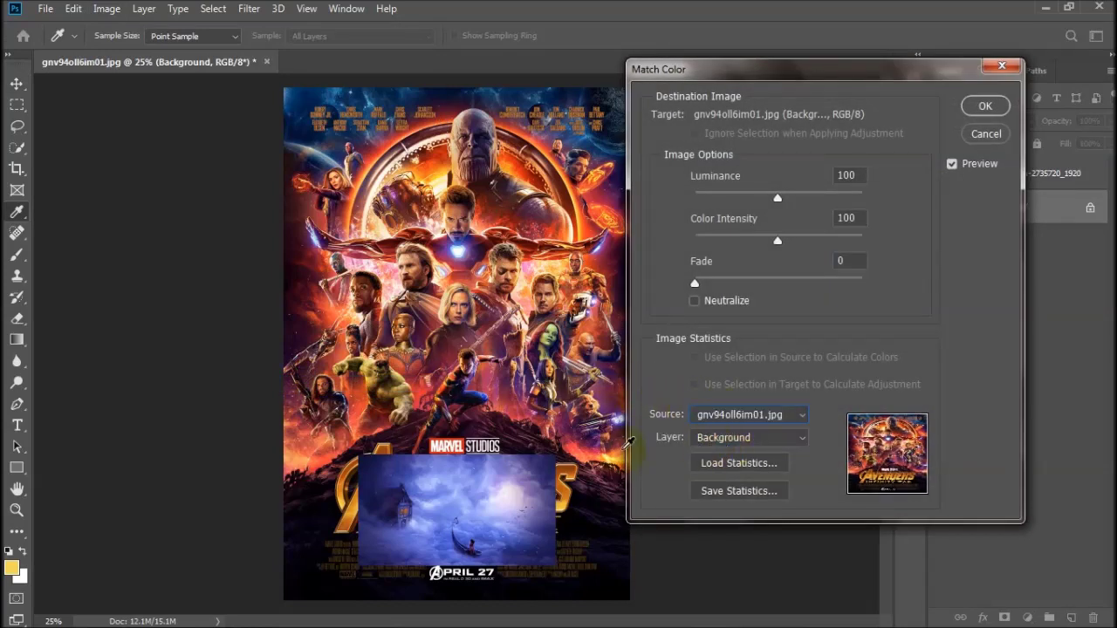
left_click(736, 441)
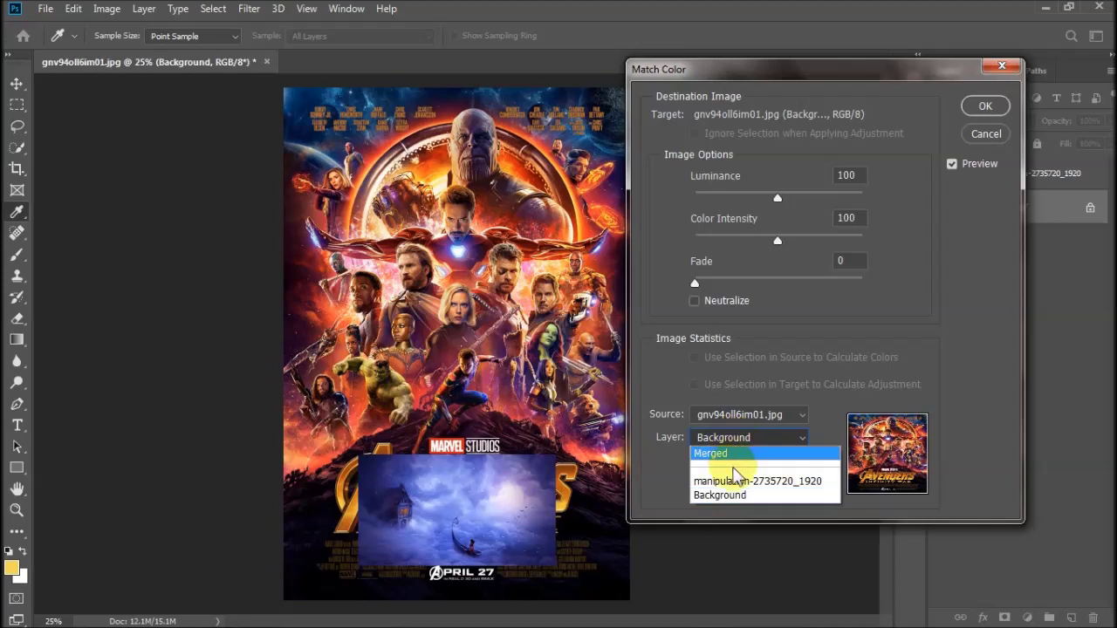
left_click(736, 477)
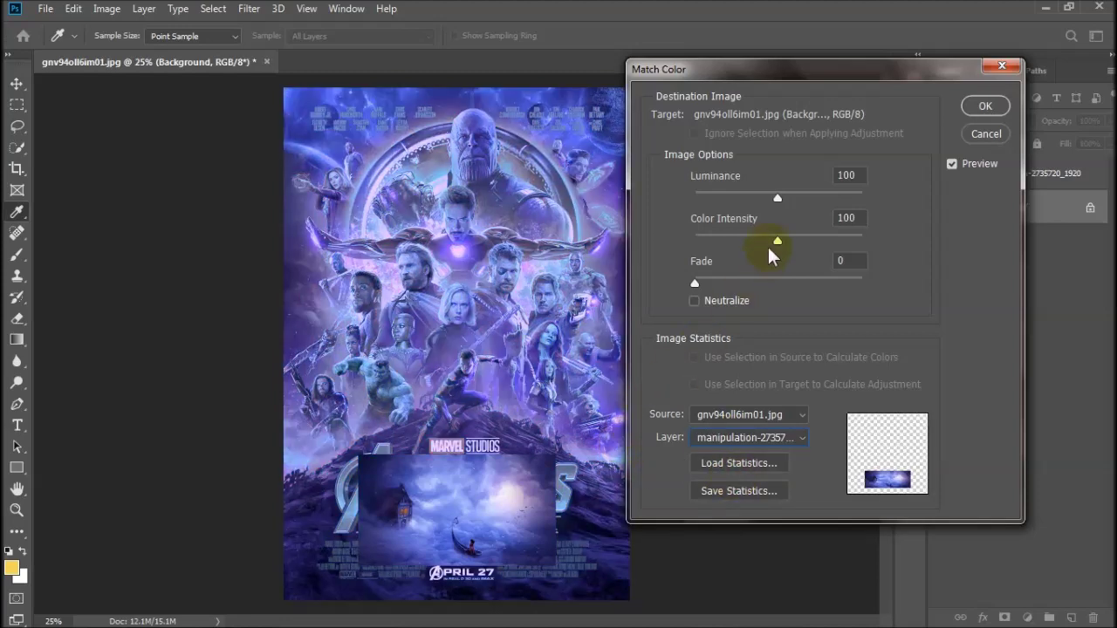
Set Luminance 85, Color Intensity 133 and Fade 29, then apply the colour match.
left_click_drag(777, 199, 744, 201)
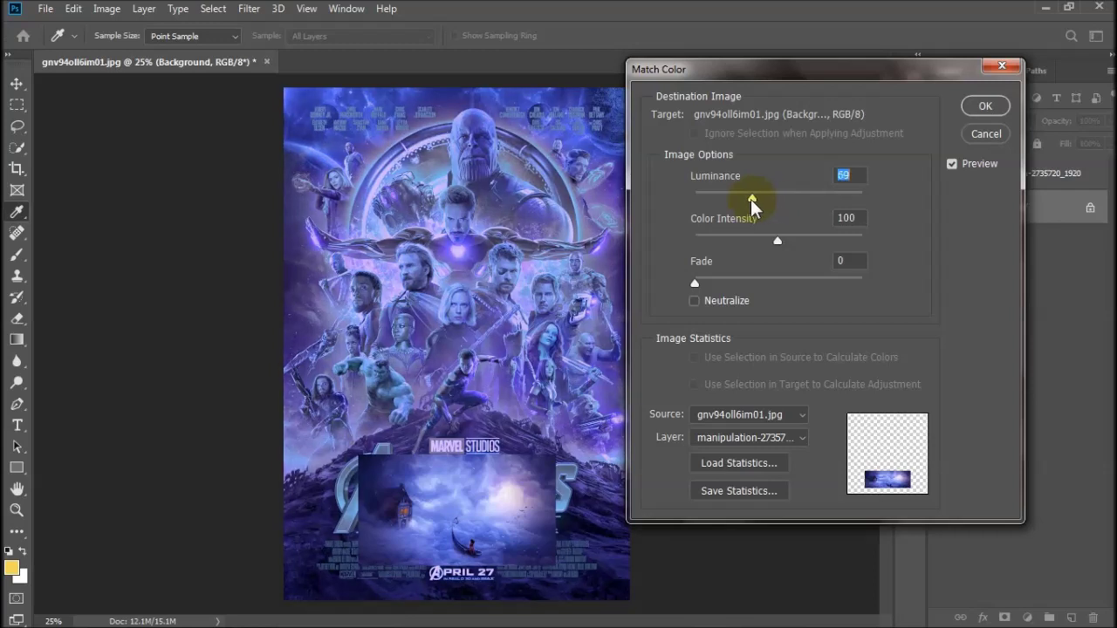
mouse_move(777, 241)
left_mouse_down()
mouse_move(753, 240)
mouse_move(786, 242)
left_mouse_up()
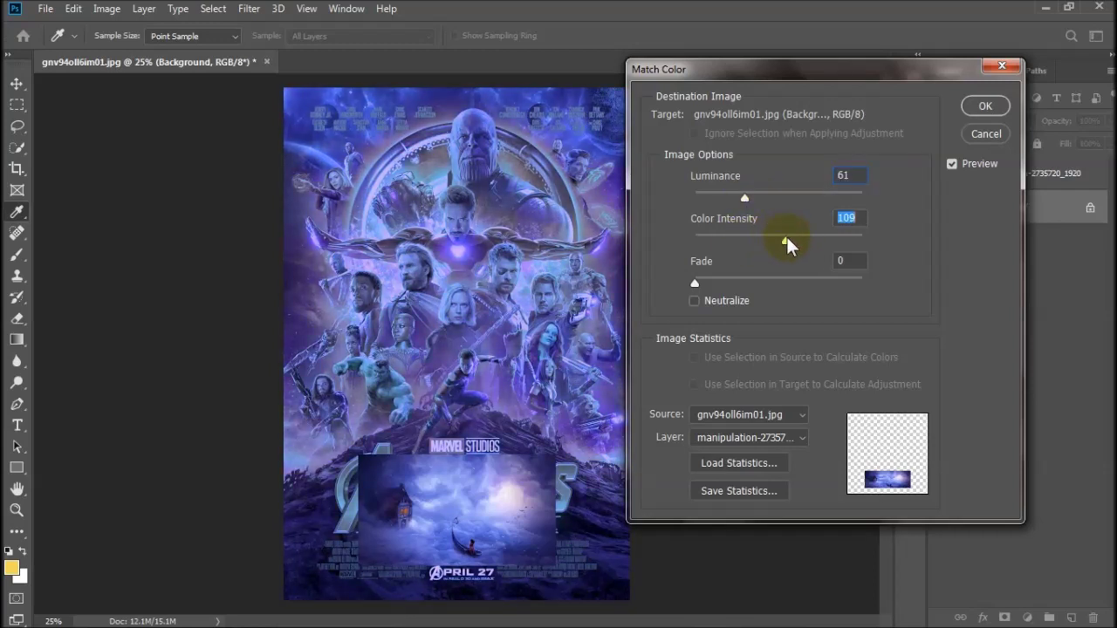
left_click_drag(696, 283, 731, 280)
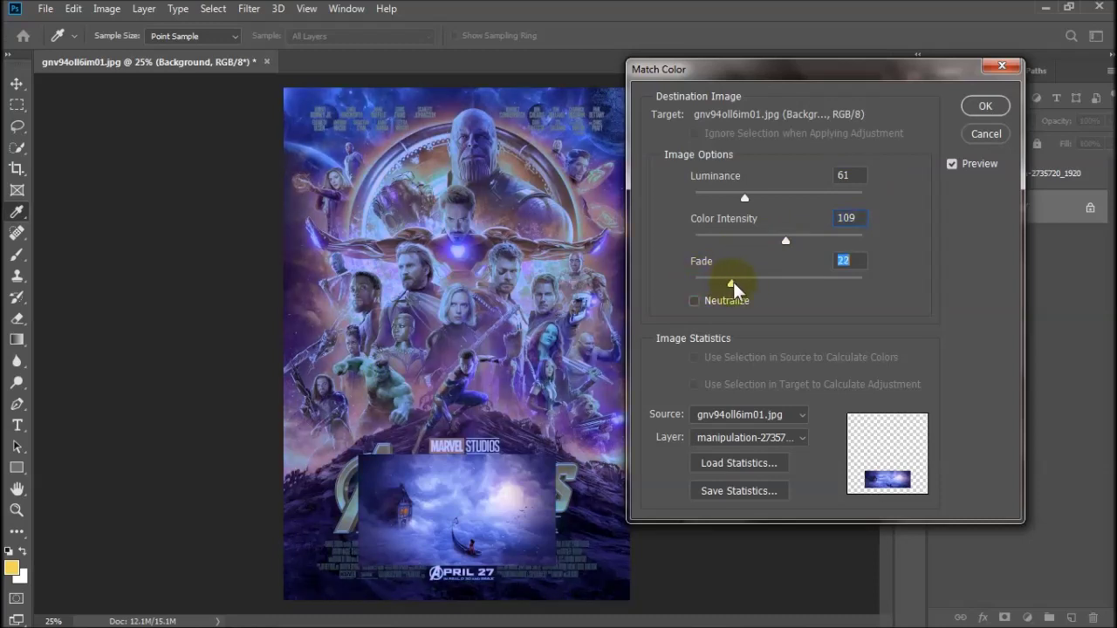
left_click_drag(785, 241, 797, 240)
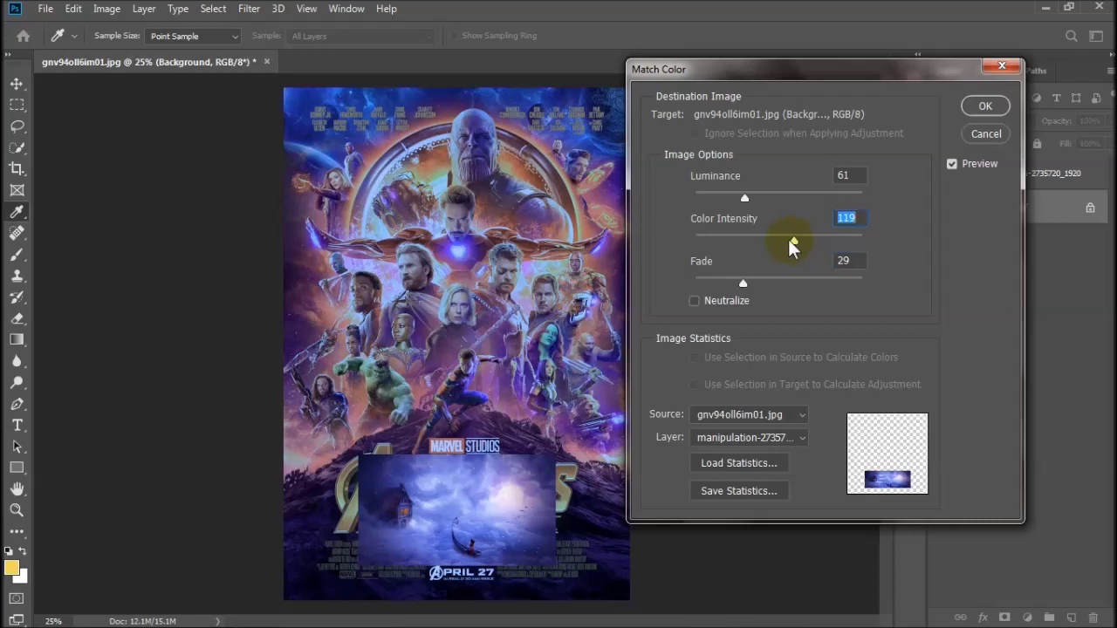
mouse_move(745, 198)
left_mouse_down()
mouse_move(771, 206)
mouse_move(796, 241)
left_mouse_up()
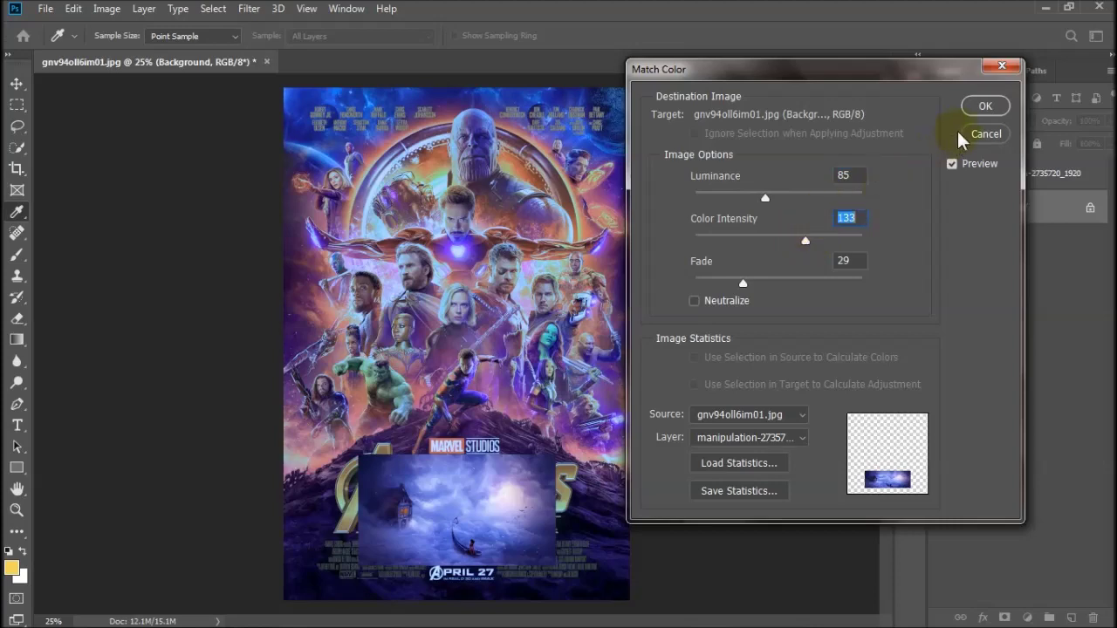
left_click(984, 107)
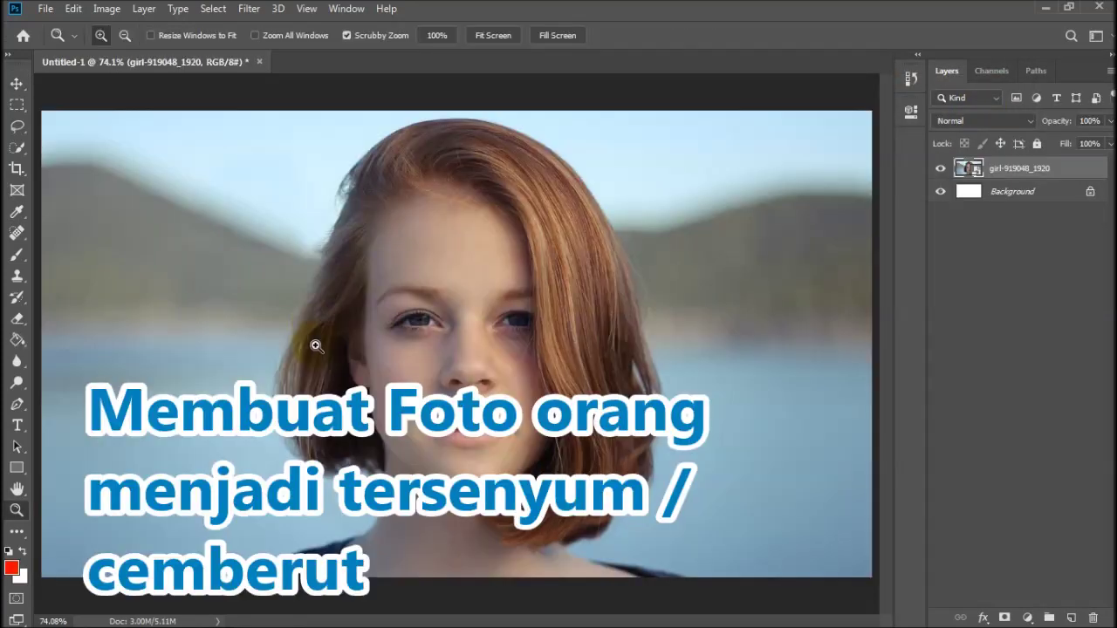
In Liquify's Face-Aware Mouth settings, set Smile to -100 to make the girl frown.
left_click(253, 10)
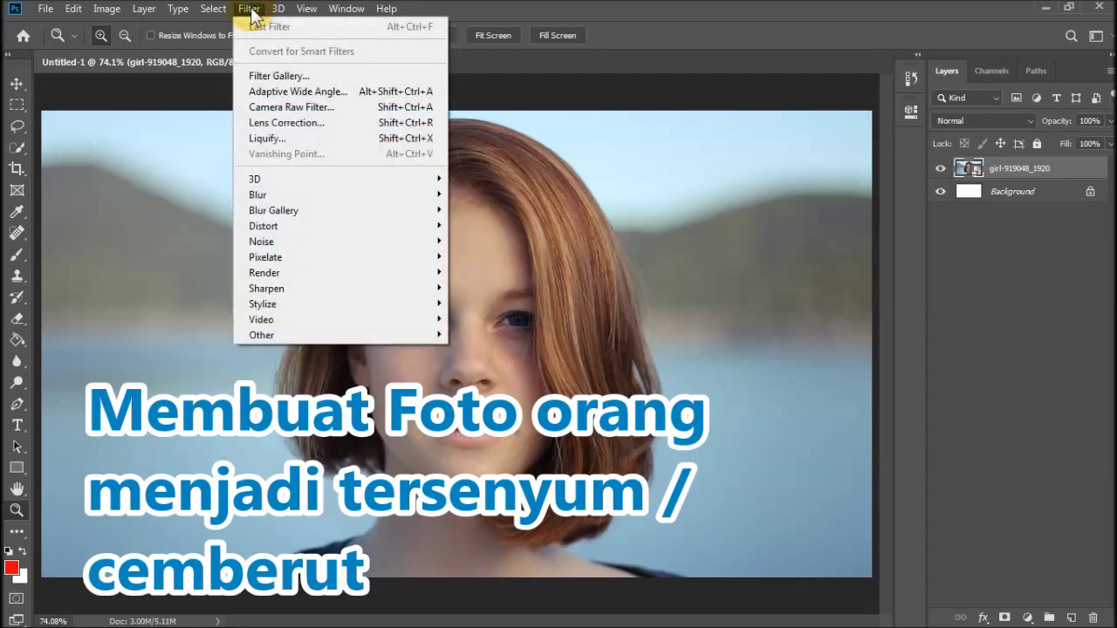
left_click(272, 138)
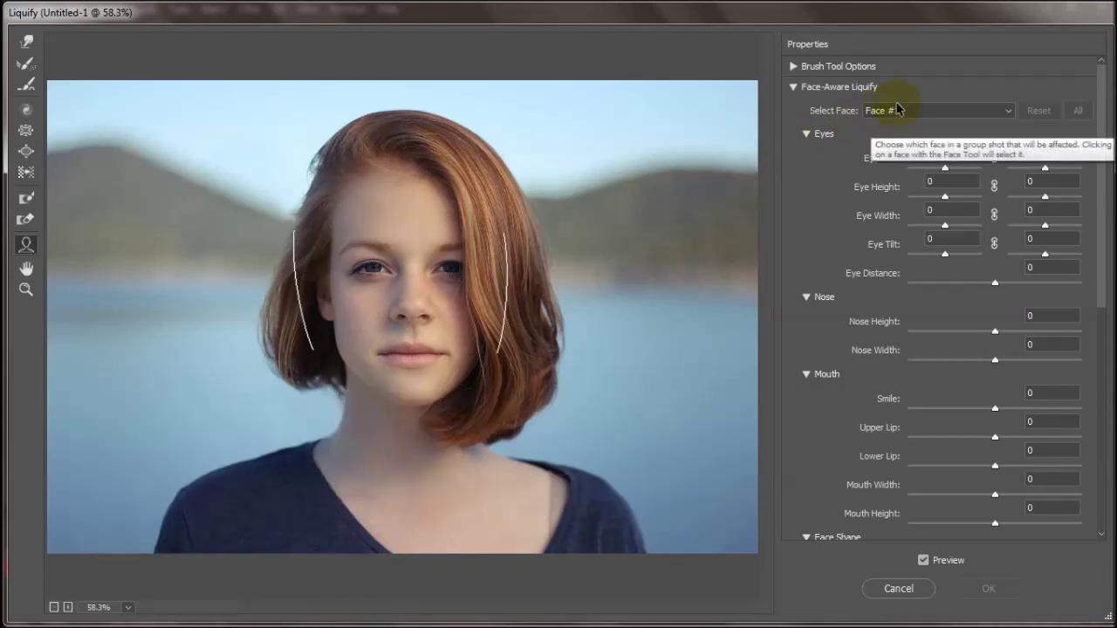
left_click(808, 377)
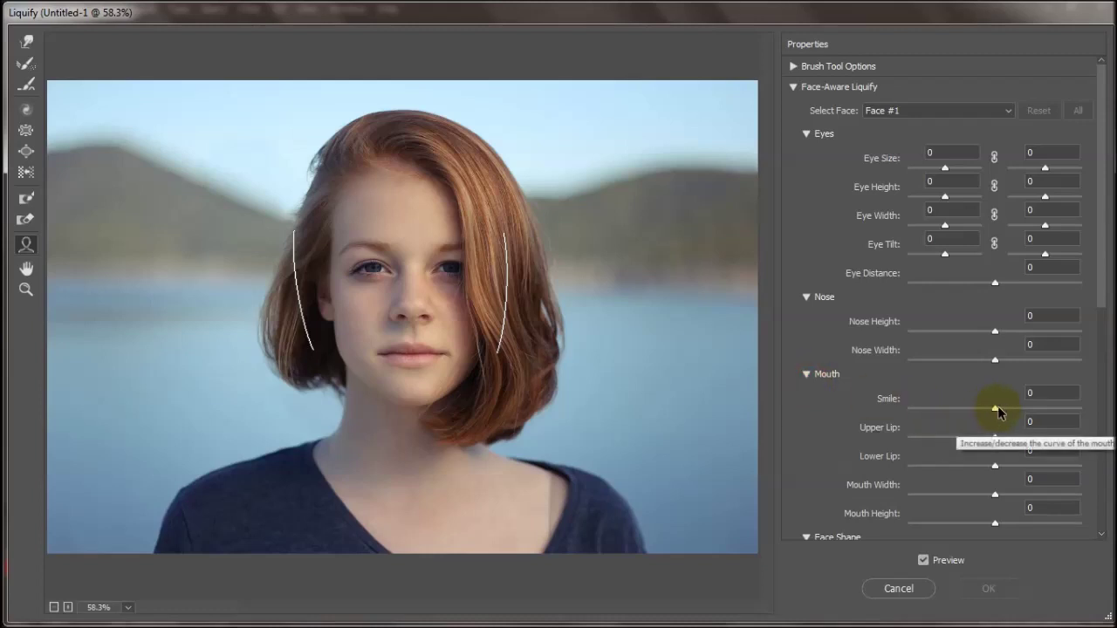
mouse_move(1009, 410)
left_mouse_down()
mouse_move(1081, 408)
mouse_move(911, 410)
mouse_move(1080, 409)
mouse_move(838, 434)
mouse_move(1086, 429)
left_mouse_up()
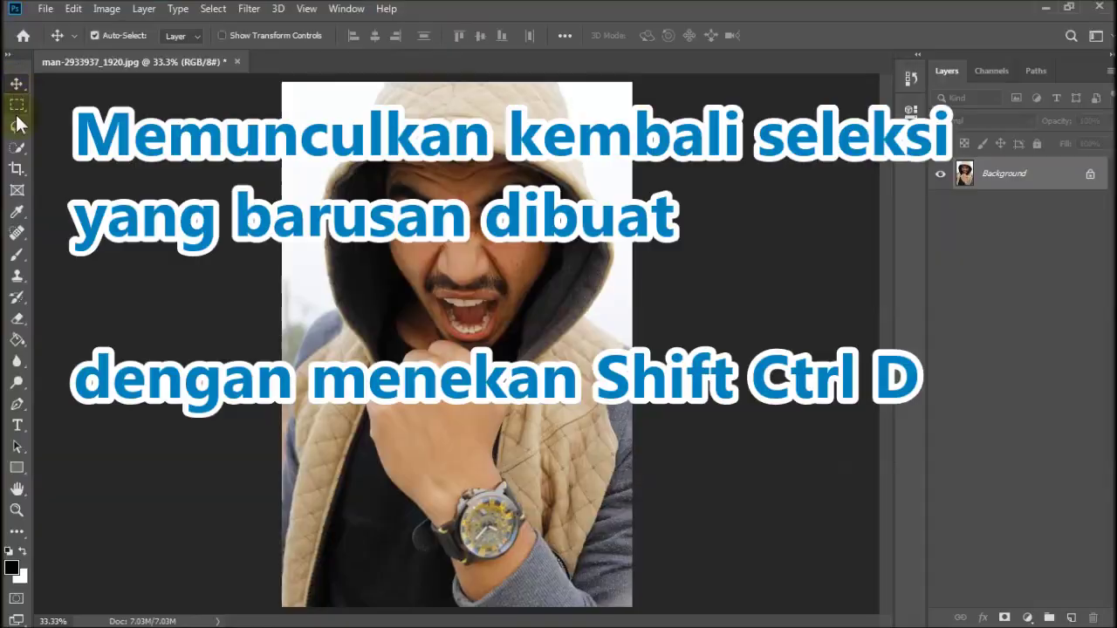
Quick-select the man's fist and watch, then add an empty Layer 1 above the Background.
left_click(18, 150)
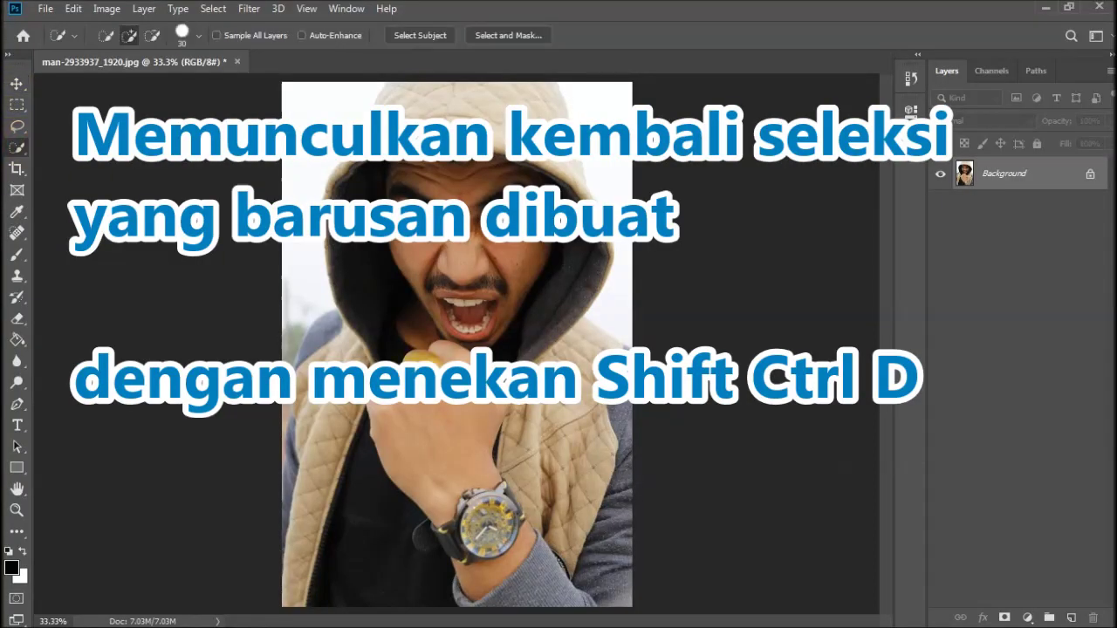
mouse_move(436, 356)
left_mouse_down()
mouse_move(467, 370)
mouse_move(489, 515)
mouse_move(516, 550)
mouse_move(485, 585)
mouse_move(491, 483)
left_mouse_up()
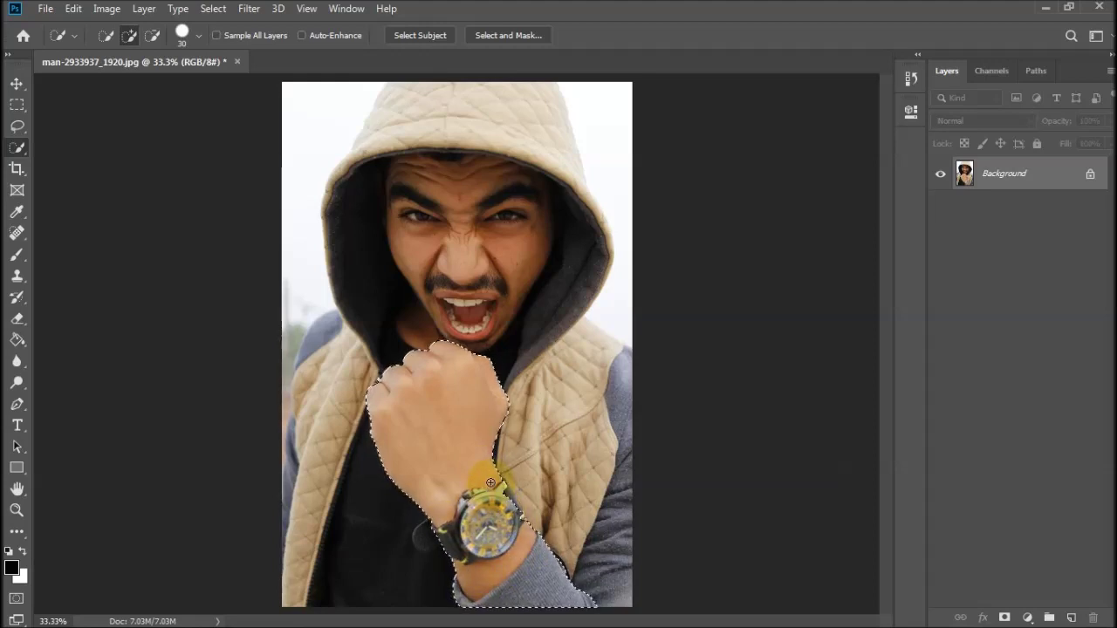
left_click(1071, 618)
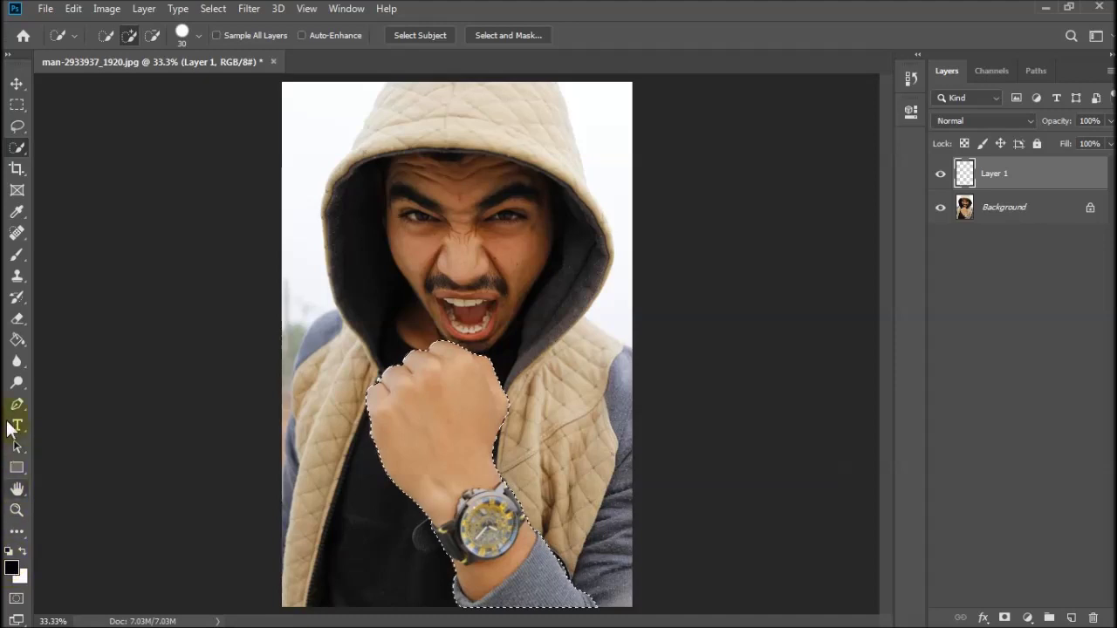
left_click(18, 258)
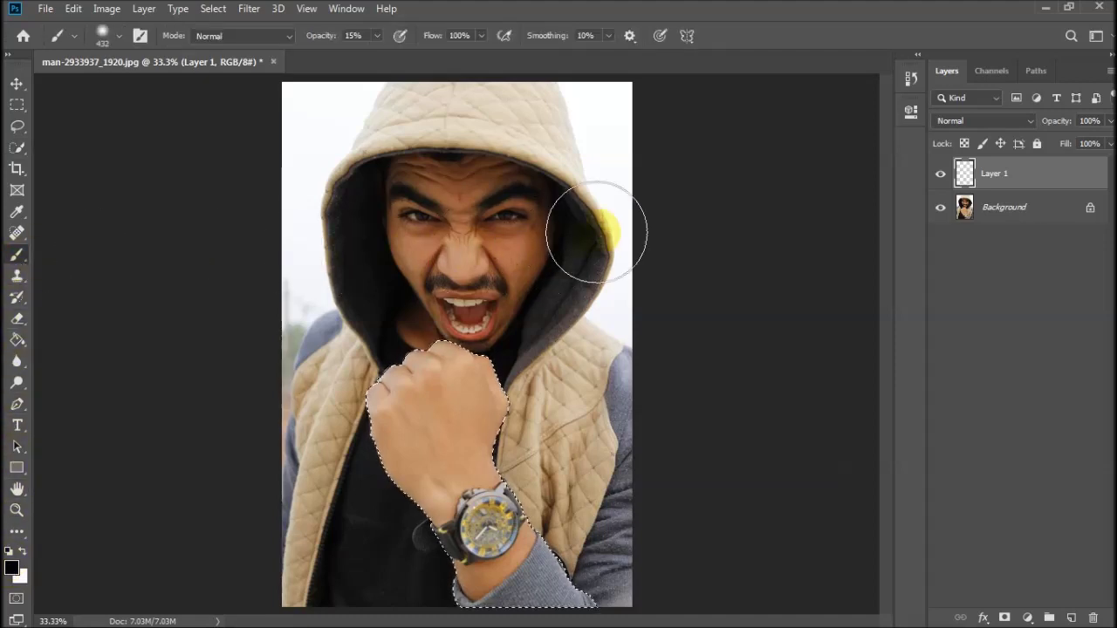
Set Layer 1 to Overlay and paint over the fist and wrist at 8% brush opacity.
left_click(984, 121)
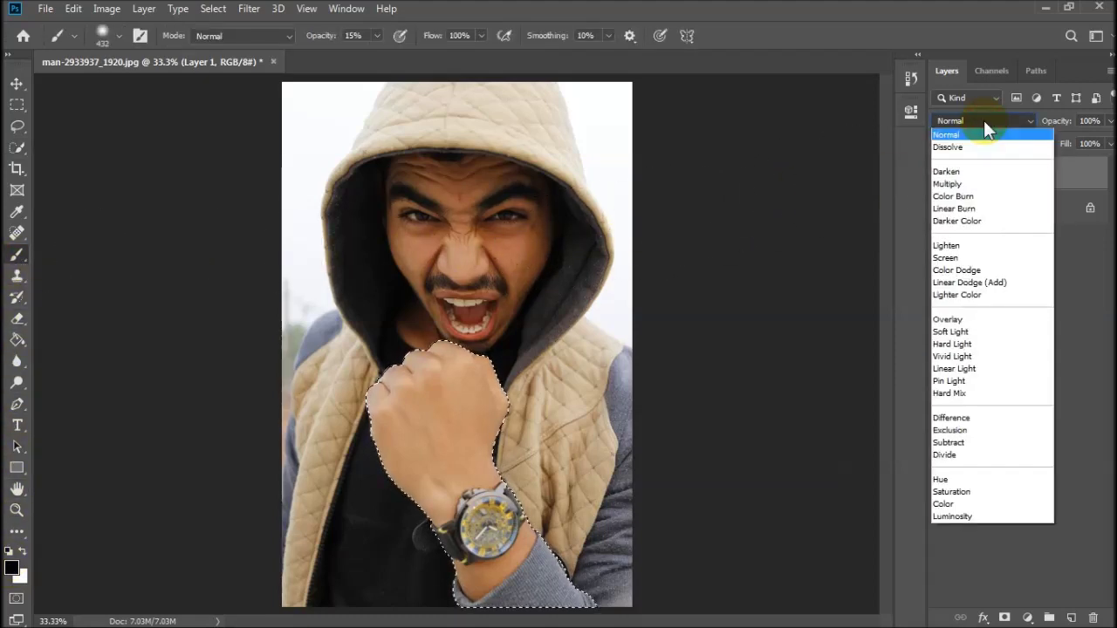
left_click(960, 320)
key("0")
key("8")
mouse_move(553, 534)
left_mouse_down()
mouse_move(474, 375)
mouse_move(412, 369)
mouse_move(444, 437)
mouse_move(441, 487)
left_mouse_up()
mouse_move(420, 432)
left_mouse_down()
mouse_move(419, 399)
mouse_move(462, 386)
mouse_move(410, 498)
mouse_move(429, 410)
mouse_move(424, 361)
mouse_move(621, 340)
left_mouse_up()
Deselect, restore the fist selection, and invert it to everything except the fist.
key("ctrl+d")
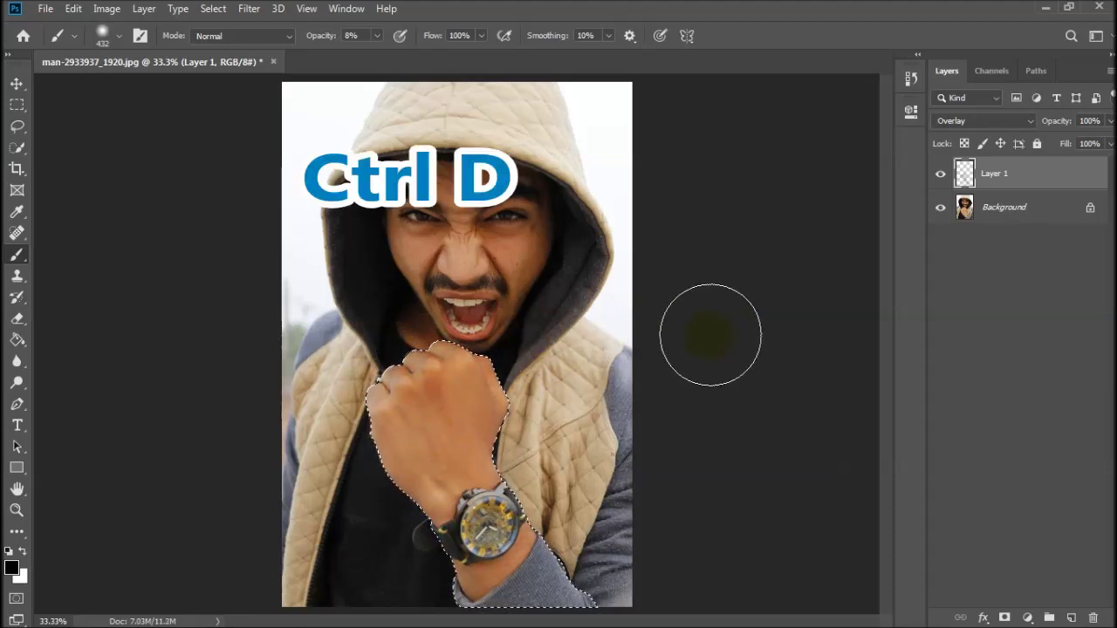
left_click_drag(477, 537, 512, 447)
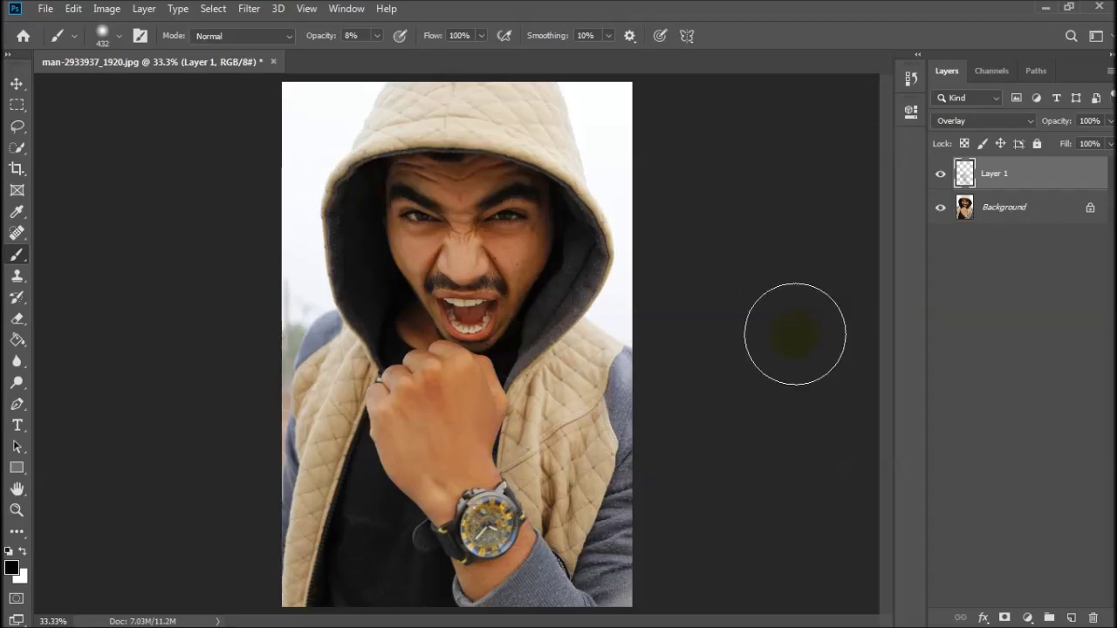
key("ctrl+shift+d")
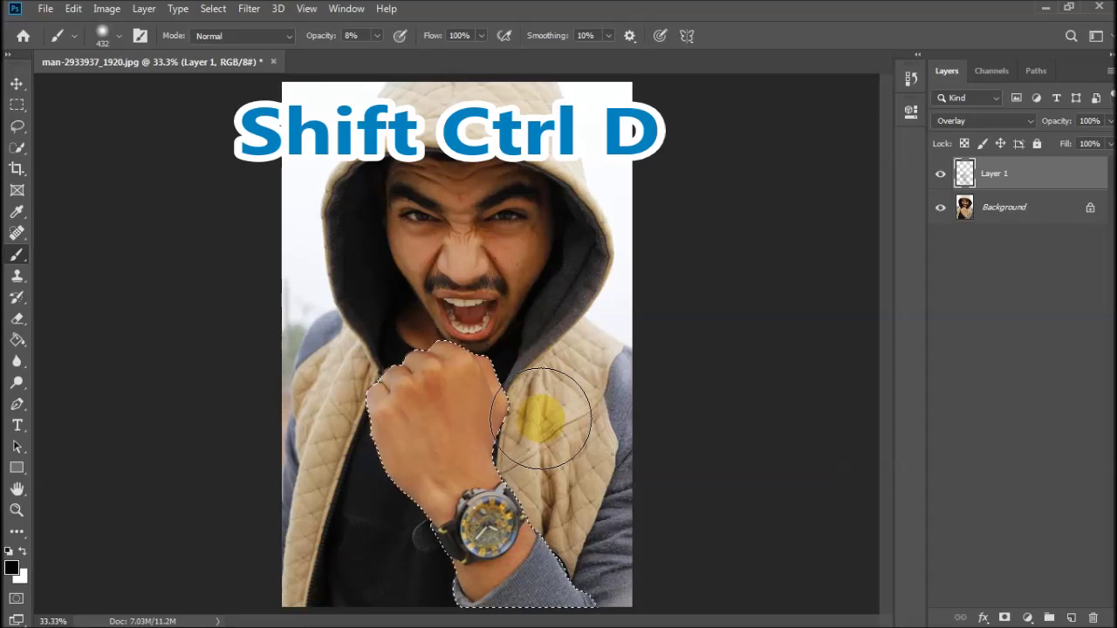
key("ctrl+shift+i")
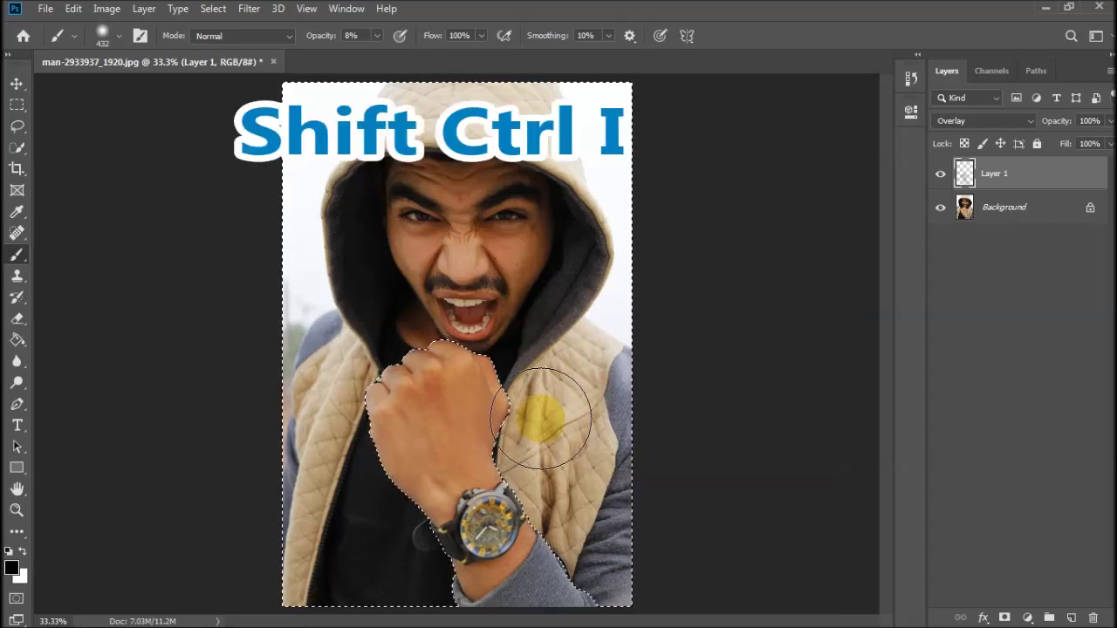
left_click_drag(541, 419, 515, 461)
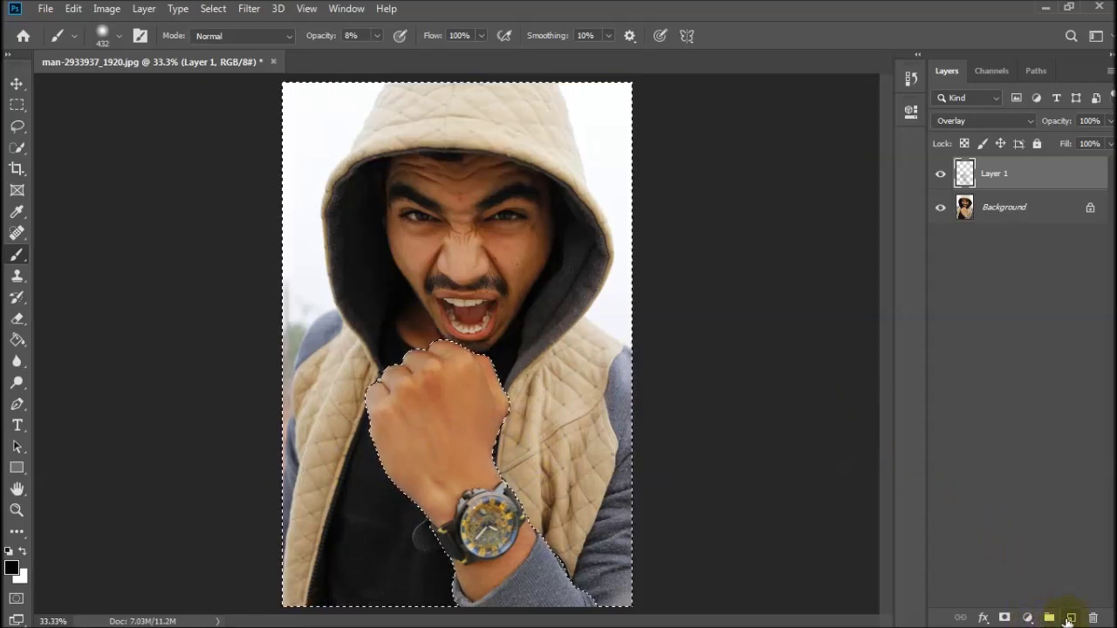
Add Layer 2 and paint lightly along the fist edge and over the adjacent vest.
left_click(1069, 618)
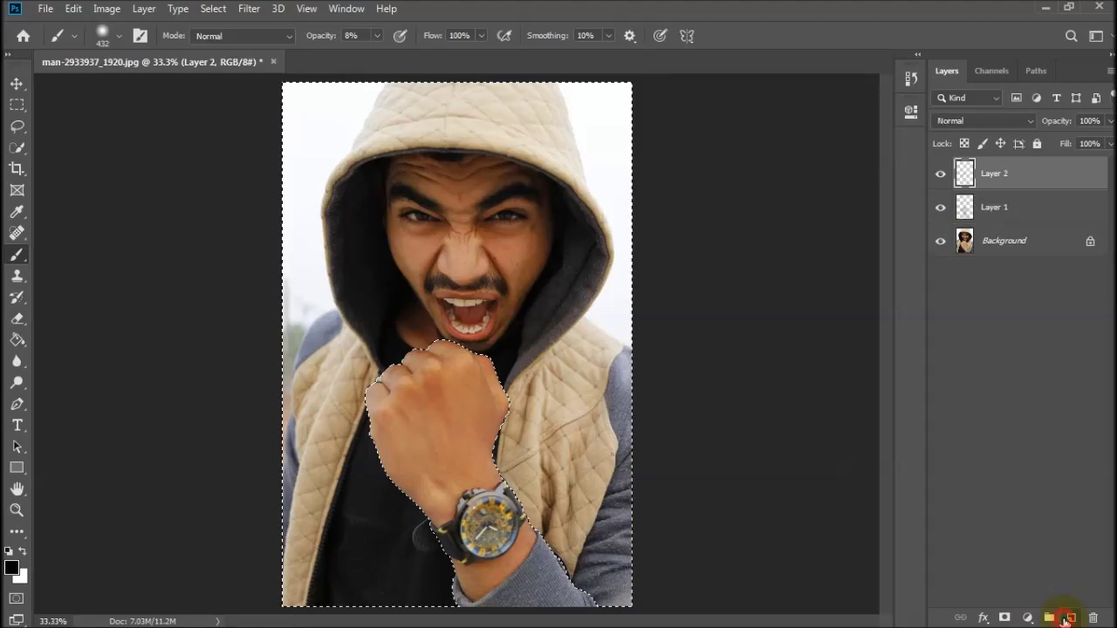
left_click_drag(523, 461, 506, 349)
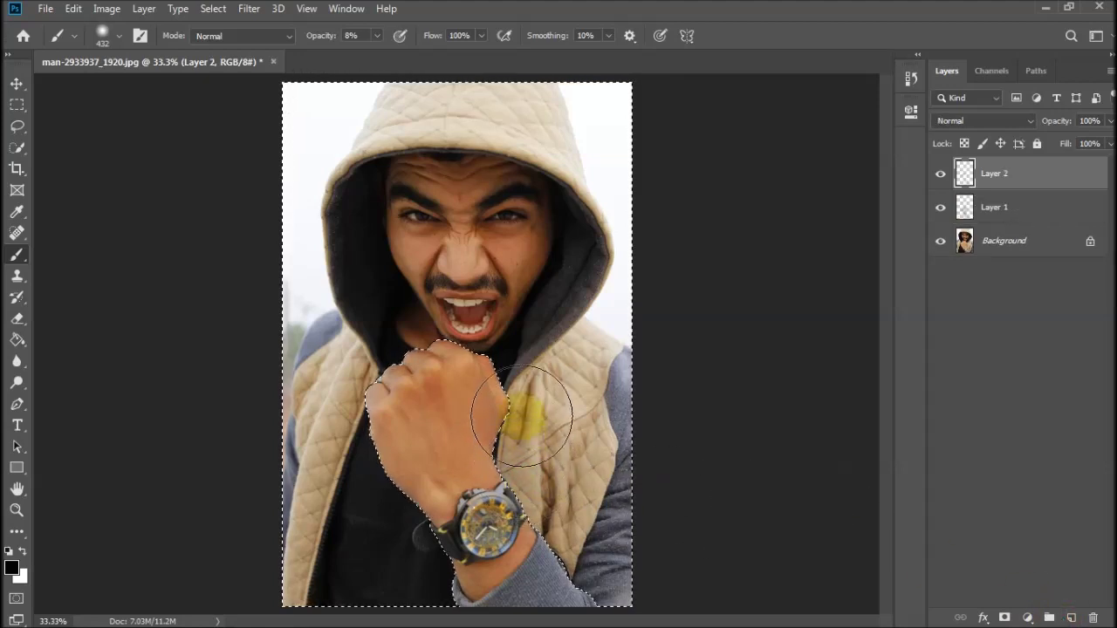
mouse_move(523, 378)
left_mouse_down()
mouse_move(532, 443)
mouse_move(517, 349)
mouse_move(574, 523)
mouse_move(462, 375)
mouse_move(549, 337)
mouse_move(709, 430)
left_mouse_up()
Clear, restore and invert the fist selection, then deselect and reselect it once more.
key("ctrl+d")
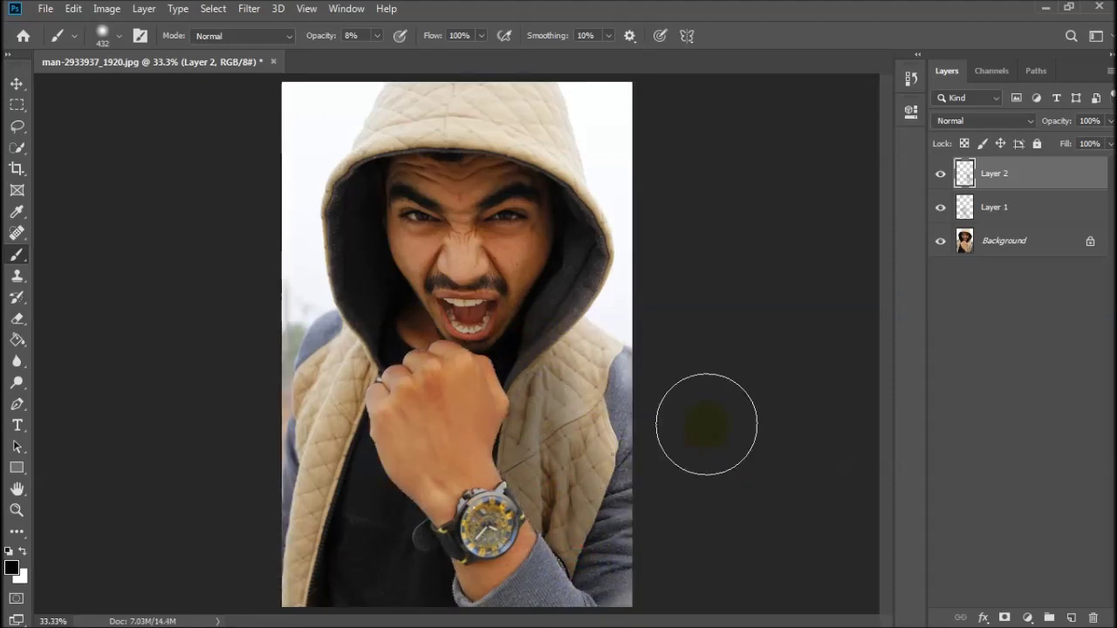
key("ctrl+shift+d")
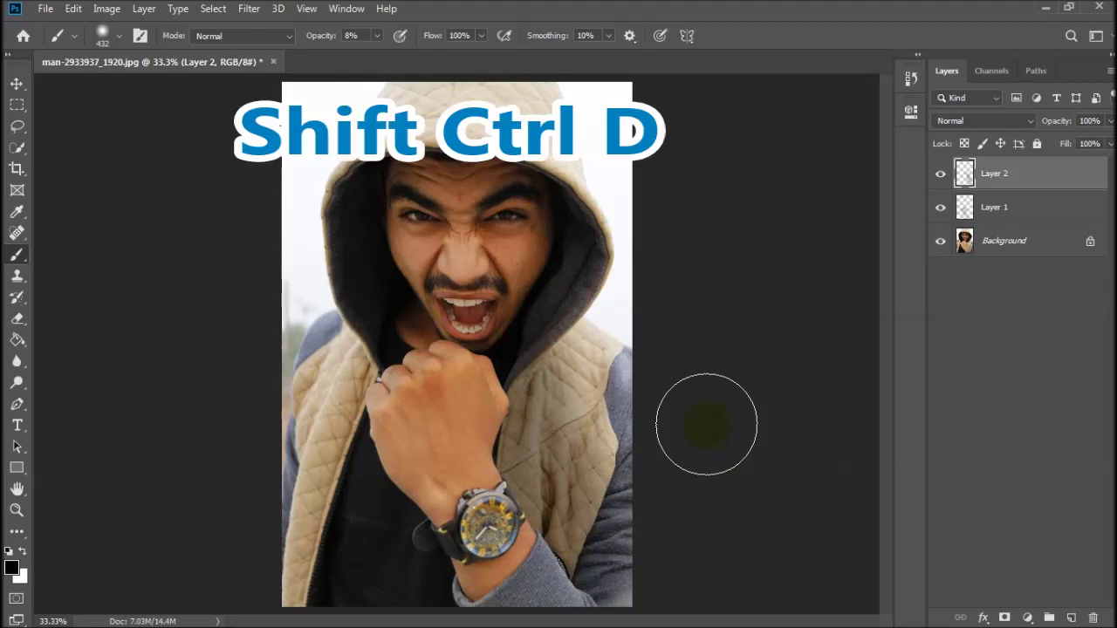
key("ctrl+shift+d")
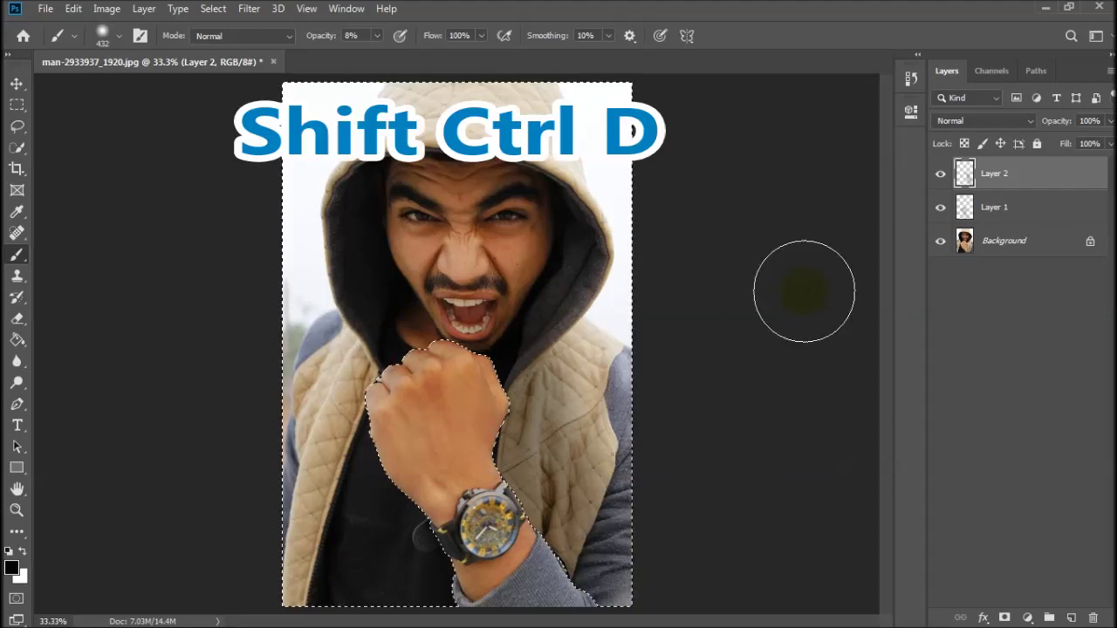
key("ctrl+shift+i")
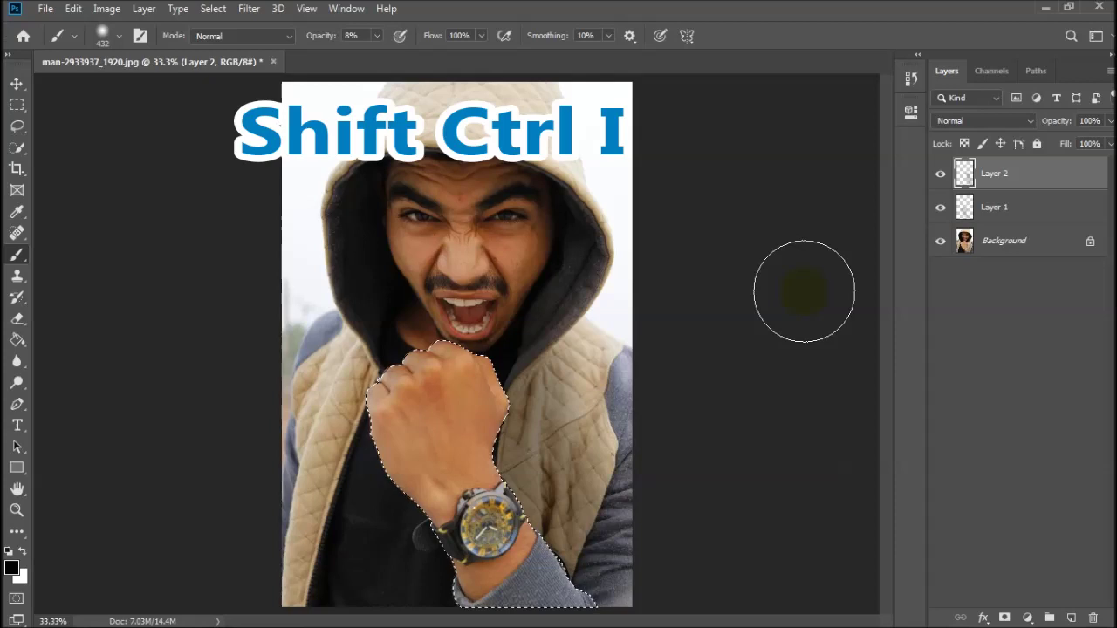
key("ctrl+d")
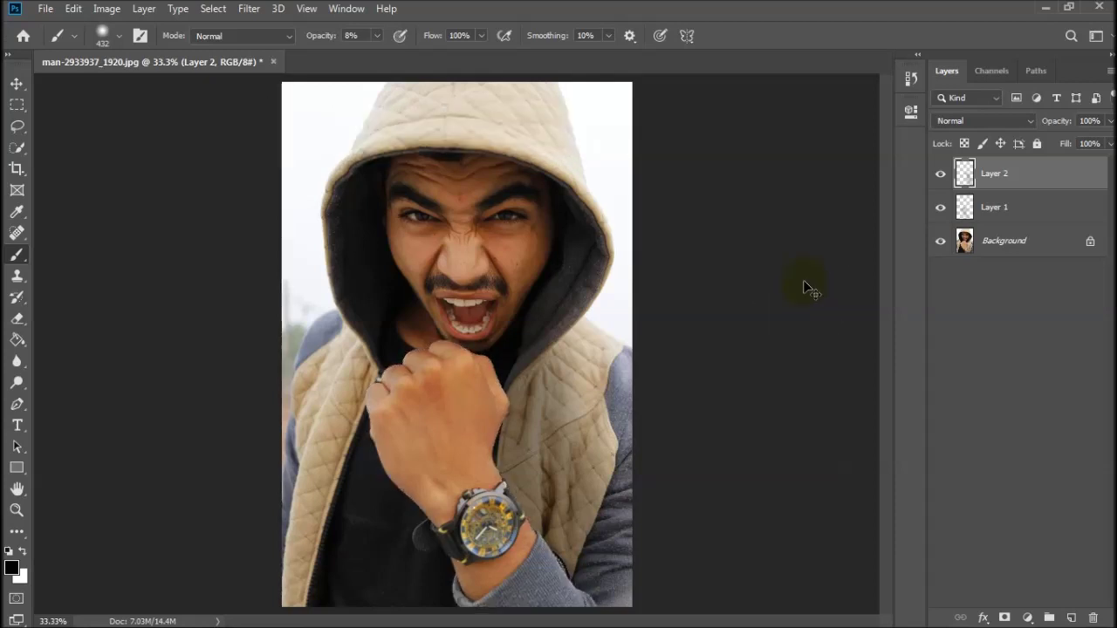
key("ctrl+shift+d")
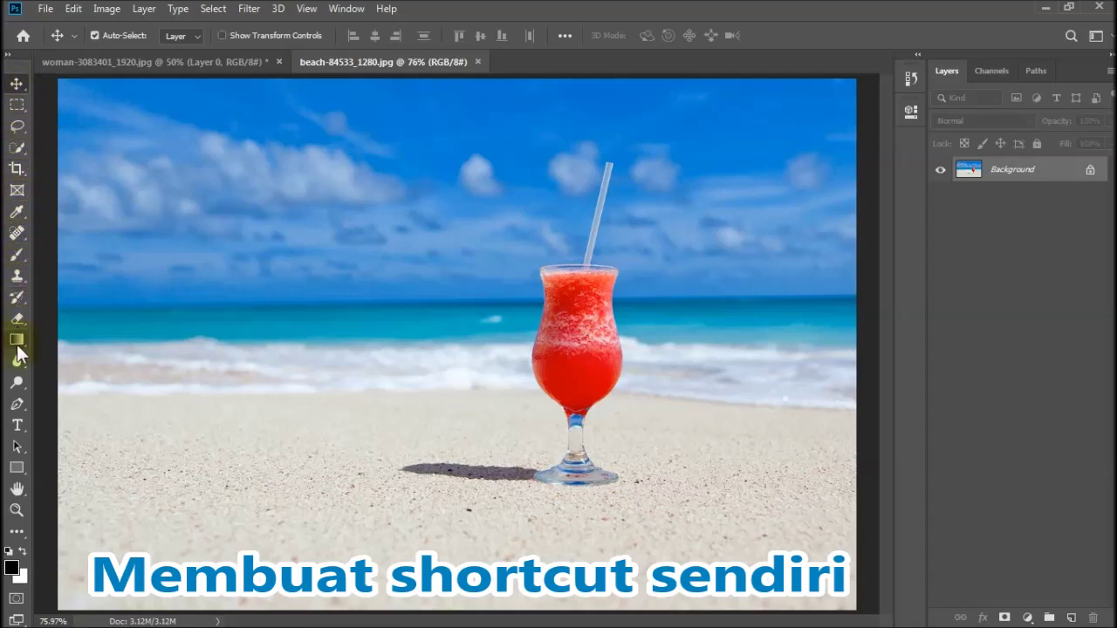
Move the Lasso Tool into Extra Tools in the Edit Toolbar dialog and save the change.
left_click(16, 535)
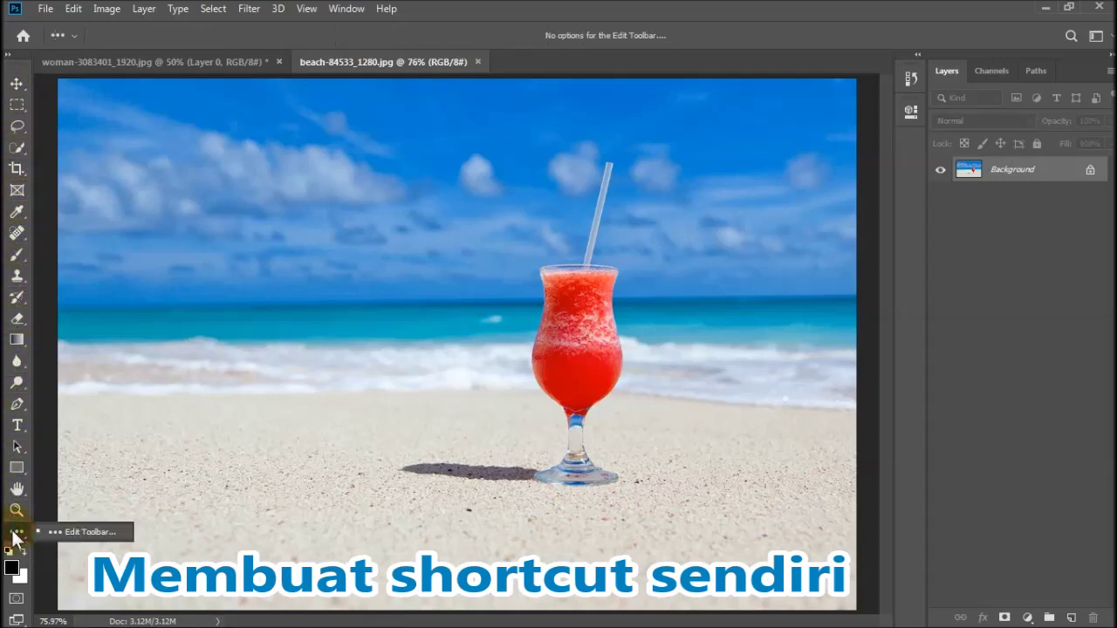
left_click(81, 533)
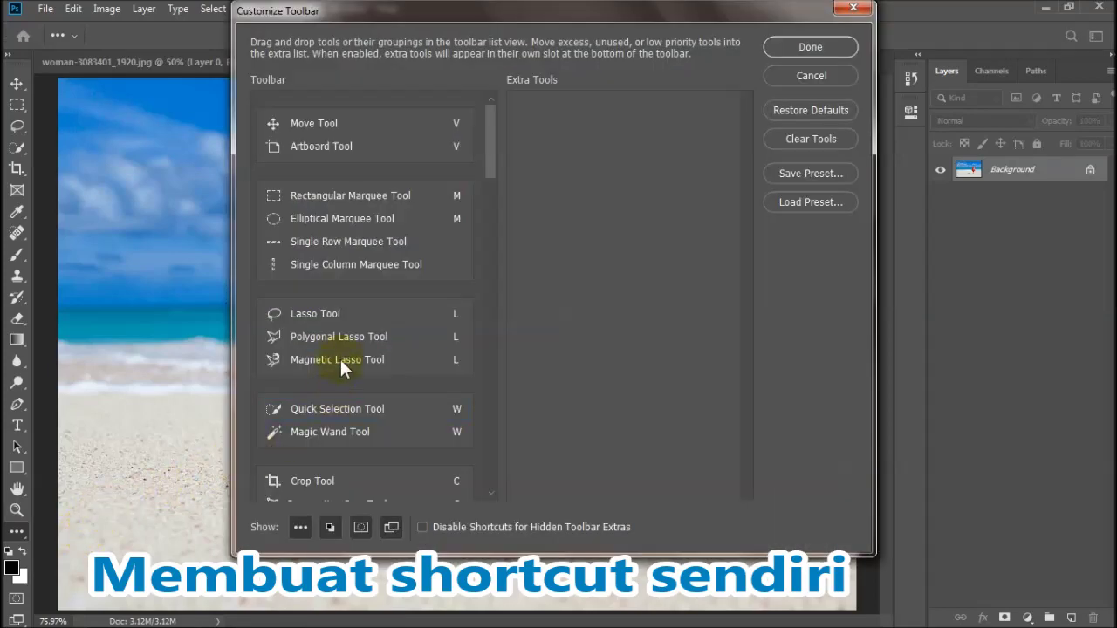
left_click(342, 313)
type("7")
mouse_move(330, 313)
left_mouse_down()
mouse_move(551, 216)
mouse_move(584, 138)
left_mouse_up()
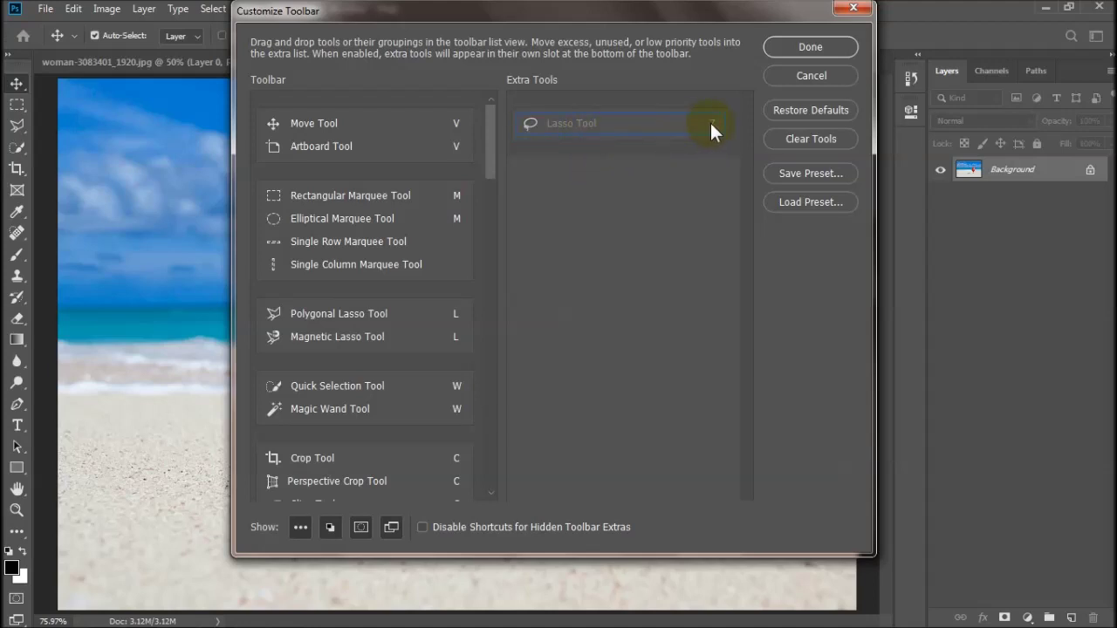
left_click(786, 47)
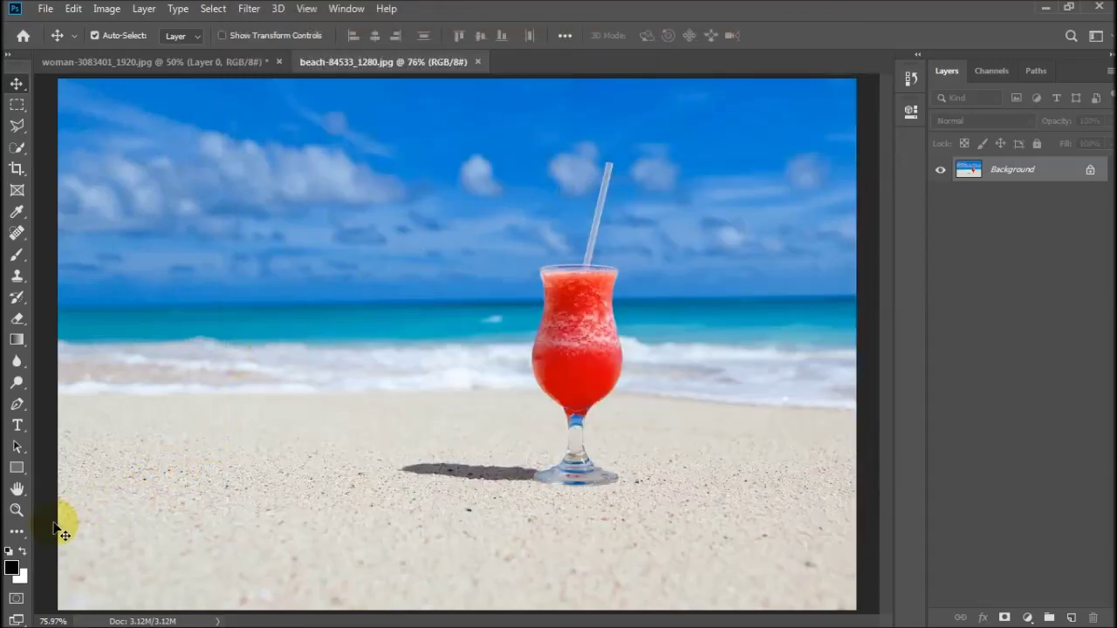
Pick the Lasso from the extra tools slot and draw a loose selection around the drink glass.
left_click(24, 540)
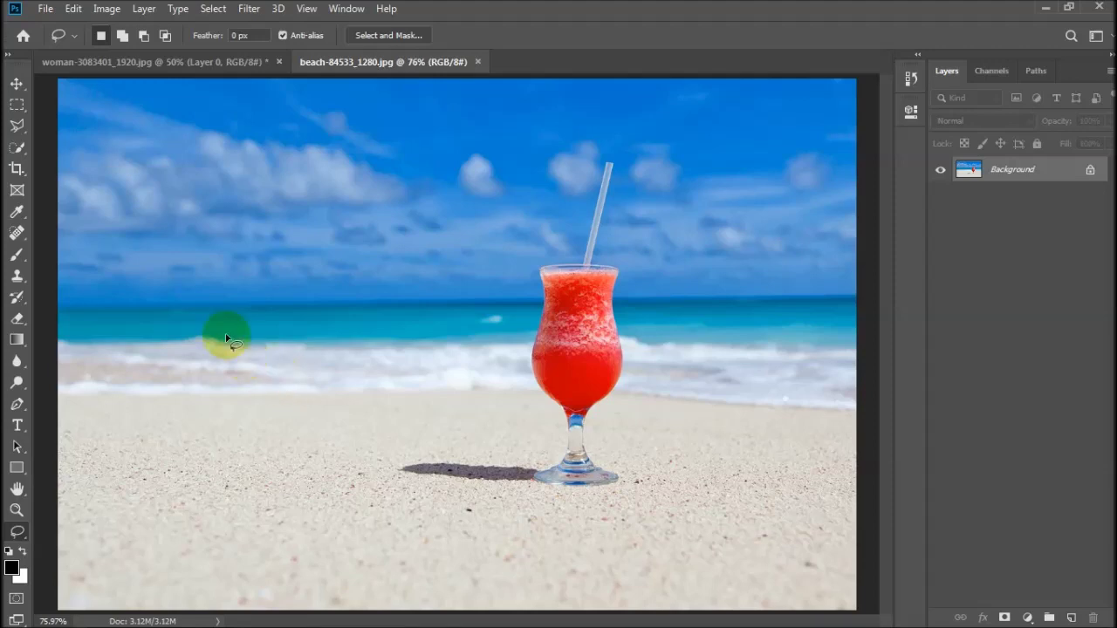
left_click(17, 86)
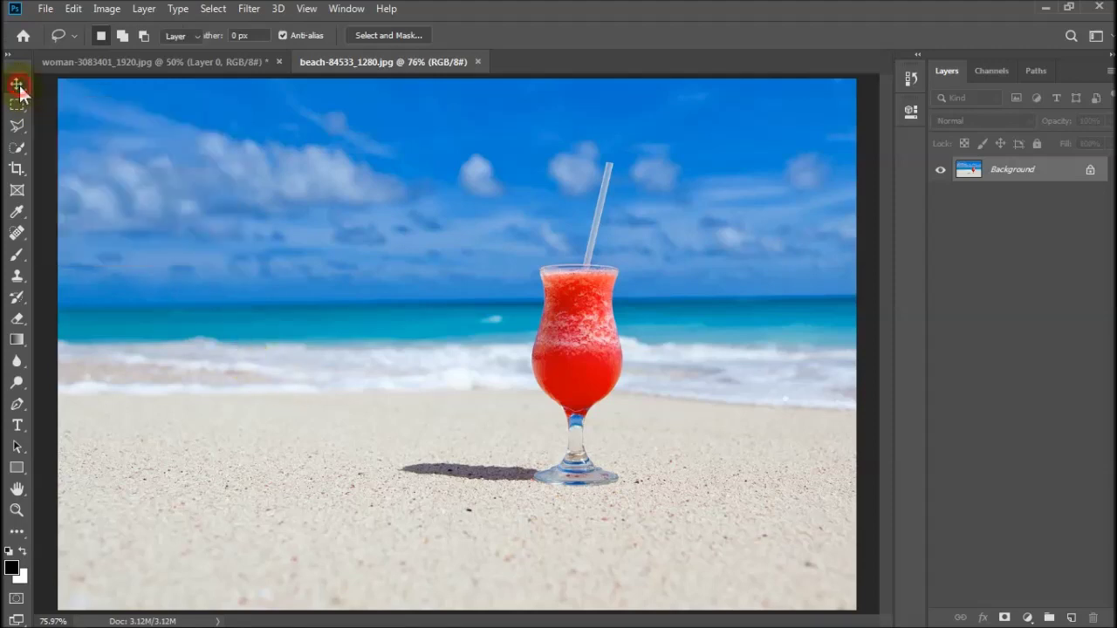
key("l")
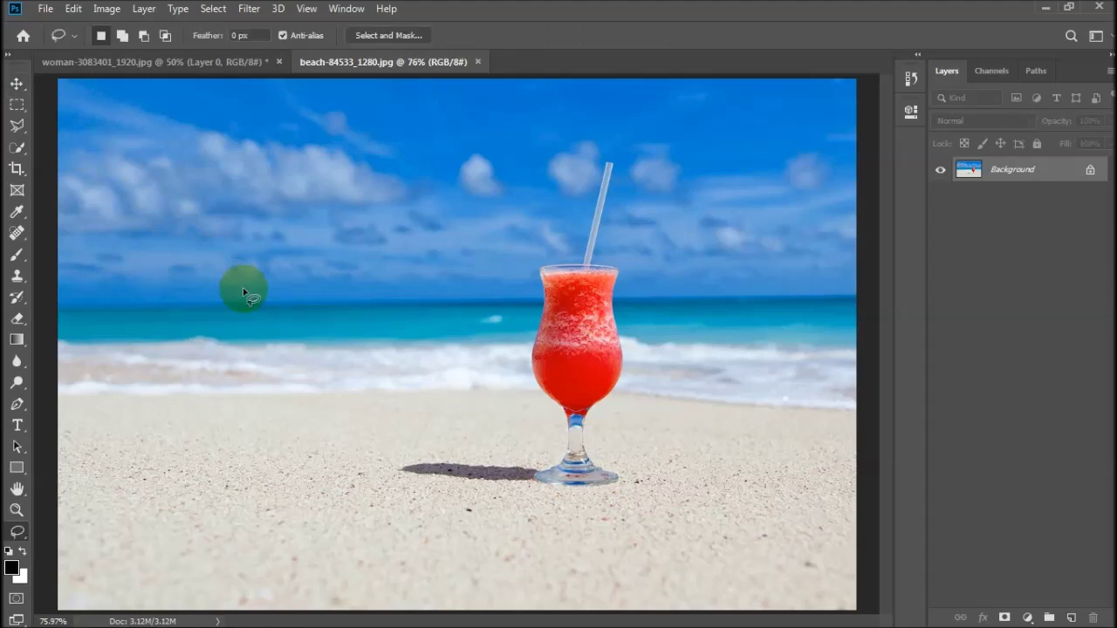
mouse_move(506, 245)
left_mouse_down()
mouse_move(573, 169)
mouse_move(705, 506)
mouse_move(480, 351)
left_mouse_up()
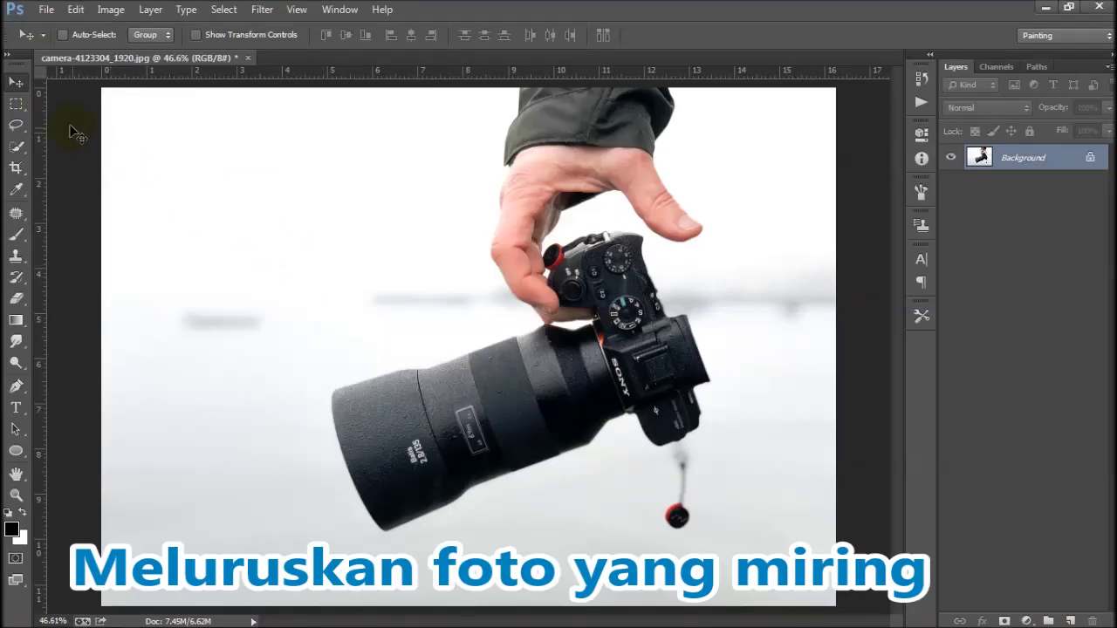
Level the tilted camera photo by drawing a Straighten line with the Crop Tool.
left_click(16, 168)
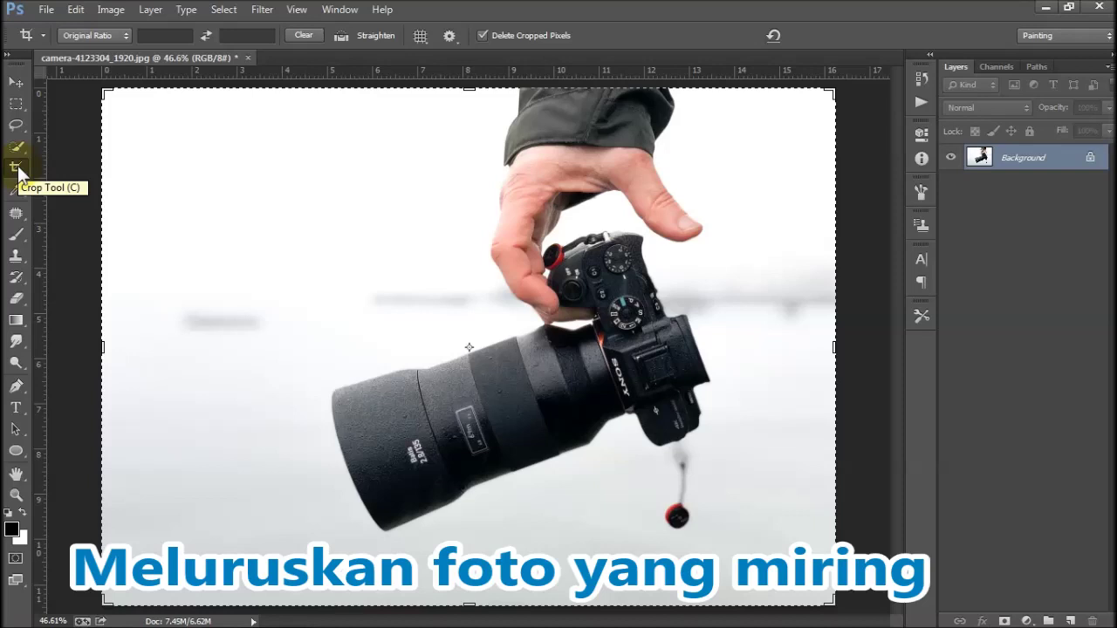
left_click(341, 35)
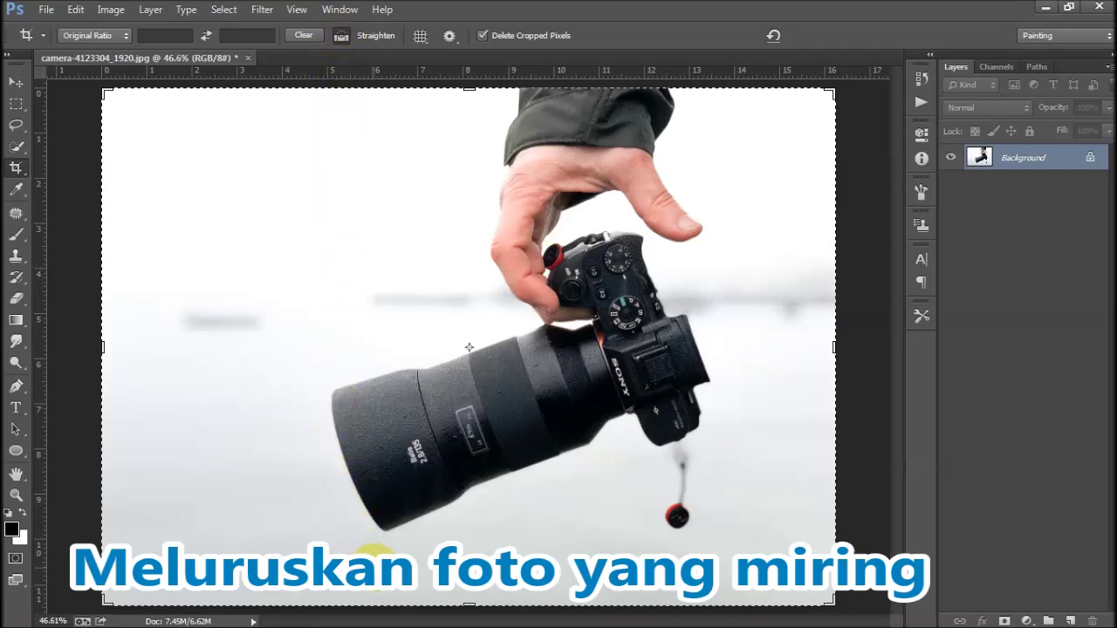
mouse_move(371, 568)
left_mouse_down()
mouse_move(746, 412)
mouse_move(786, 415)
left_mouse_up()
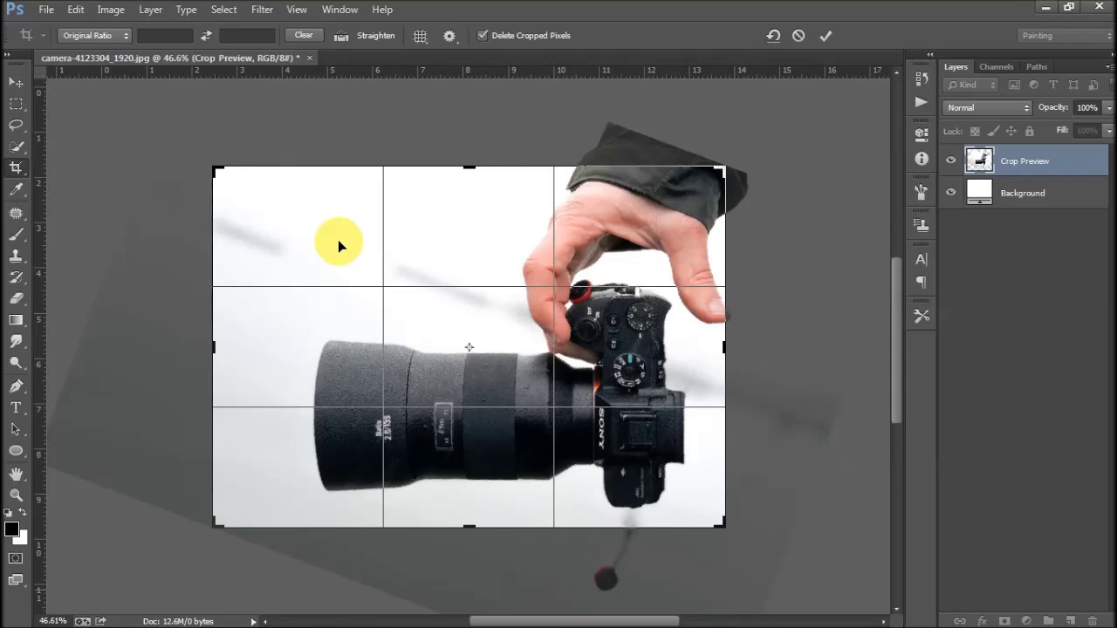
Switch to W x H x Resolution cropping and tighten the crop box around the hand and camera.
left_click(97, 35)
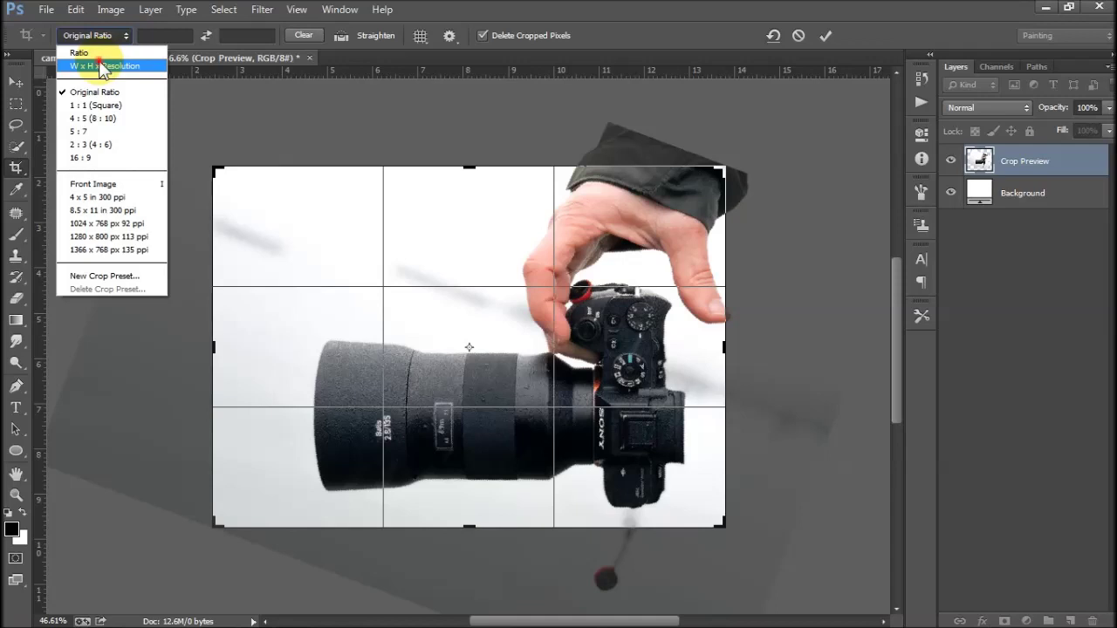
left_click(102, 66)
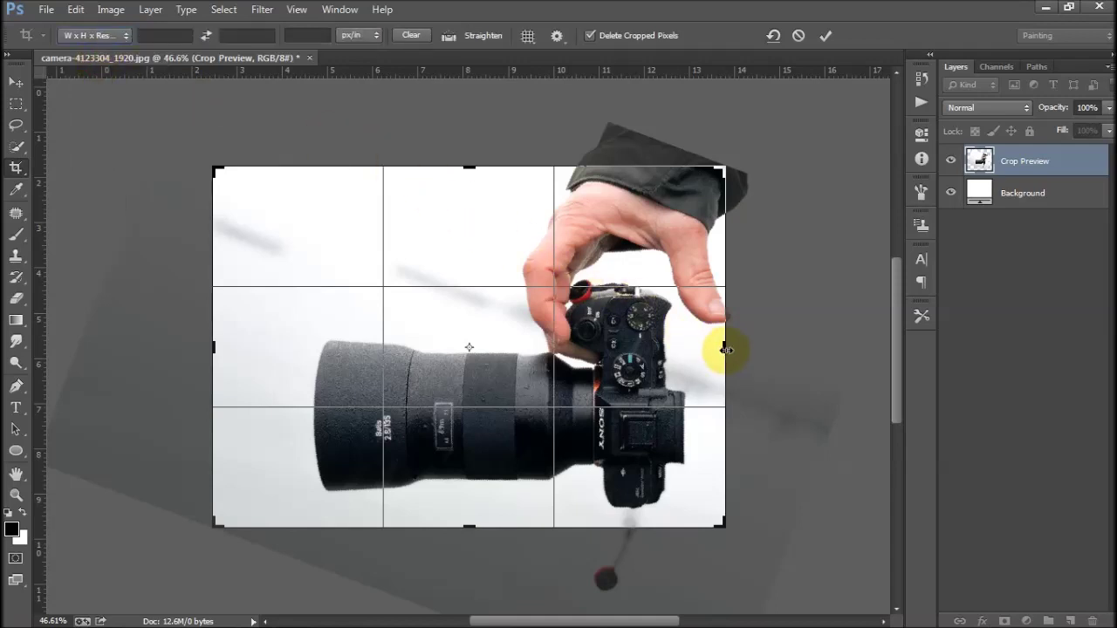
left_click_drag(727, 350, 805, 359)
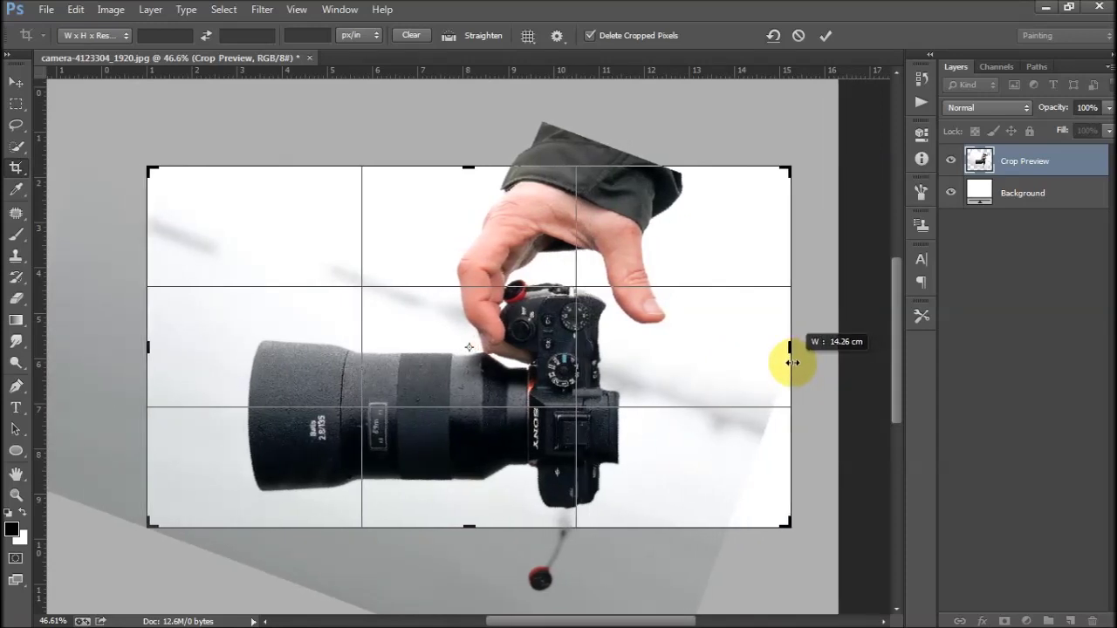
left_click_drag(804, 359, 793, 360)
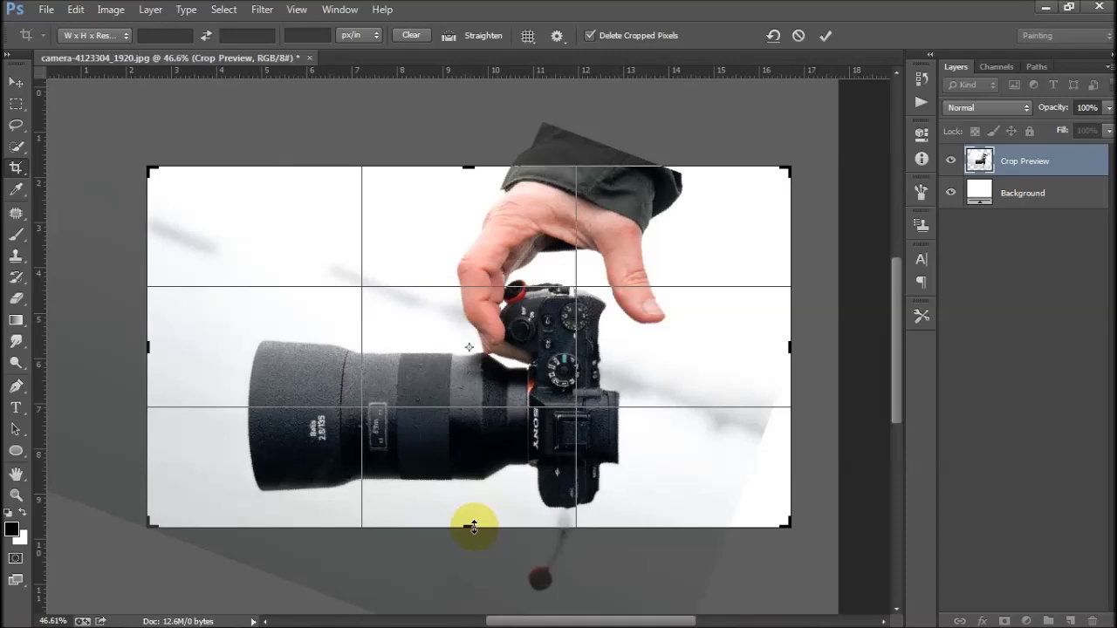
left_click_drag(149, 350, 168, 353)
left_click_drag(467, 167, 467, 171)
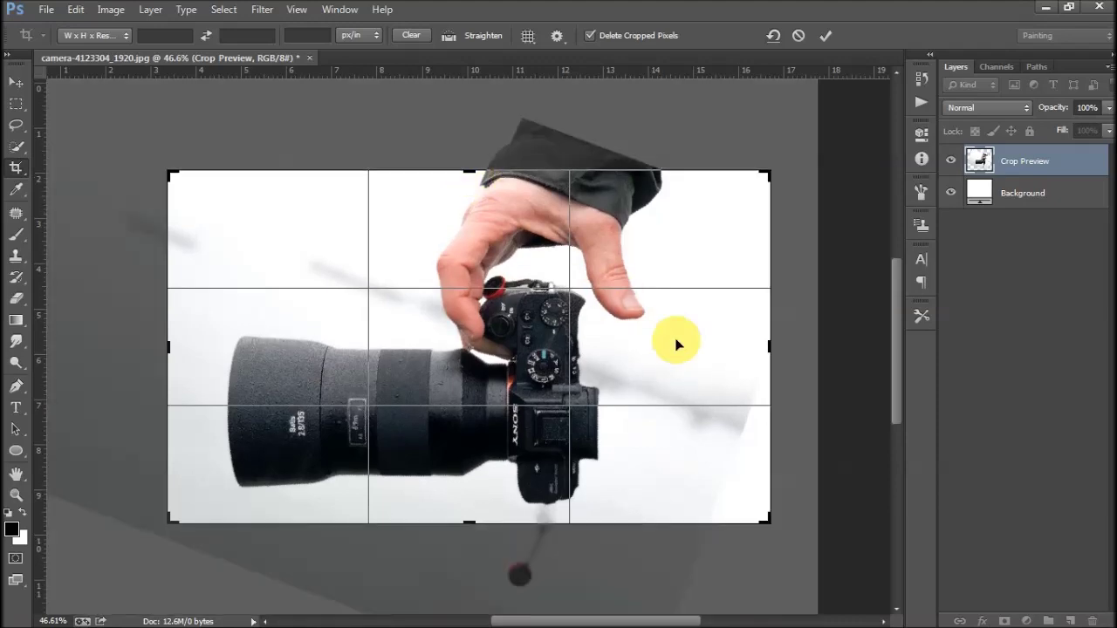
left_click_drag(768, 349, 738, 352)
double_click(689, 349)
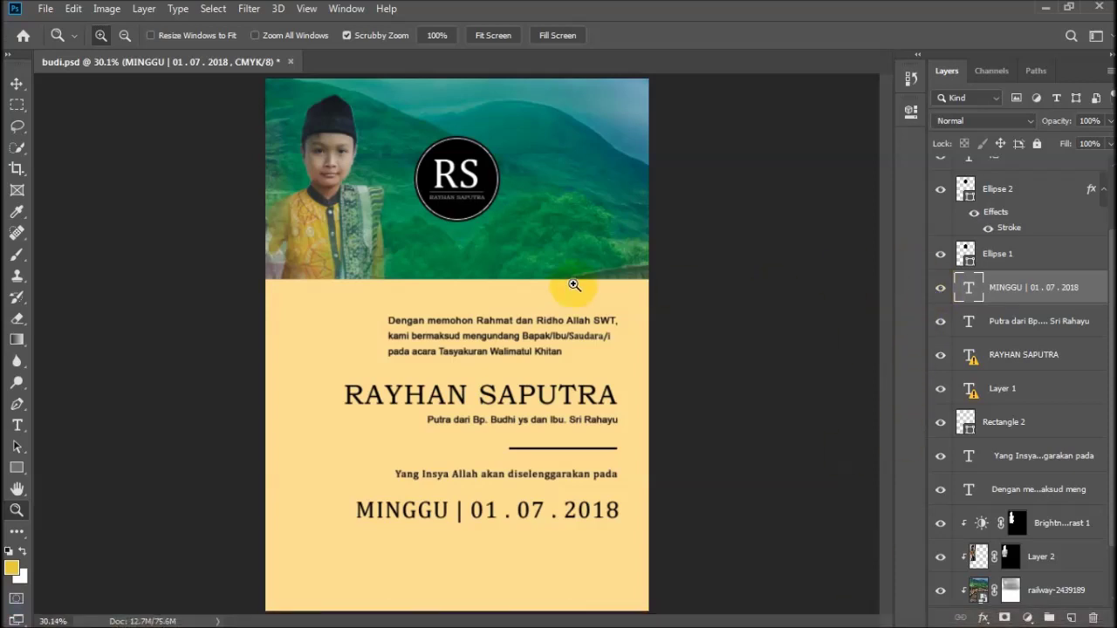
Preview the MINGGU date text and Ellipse 2 layers each alone, restoring all layers after each.
left_click(940, 293, "alt")
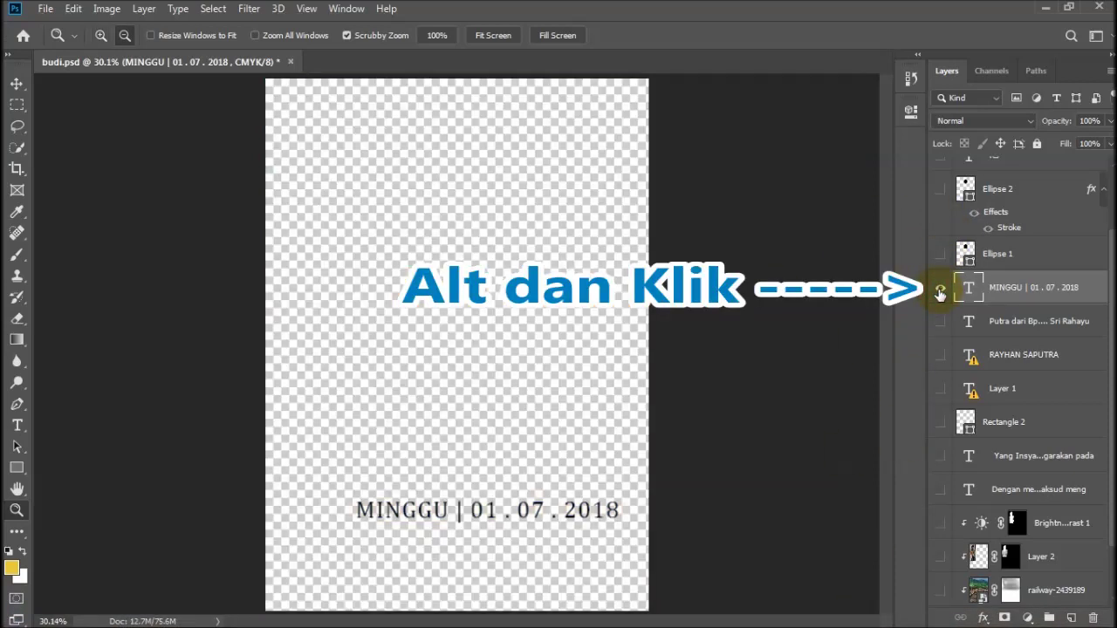
left_click(940, 292, "alt")
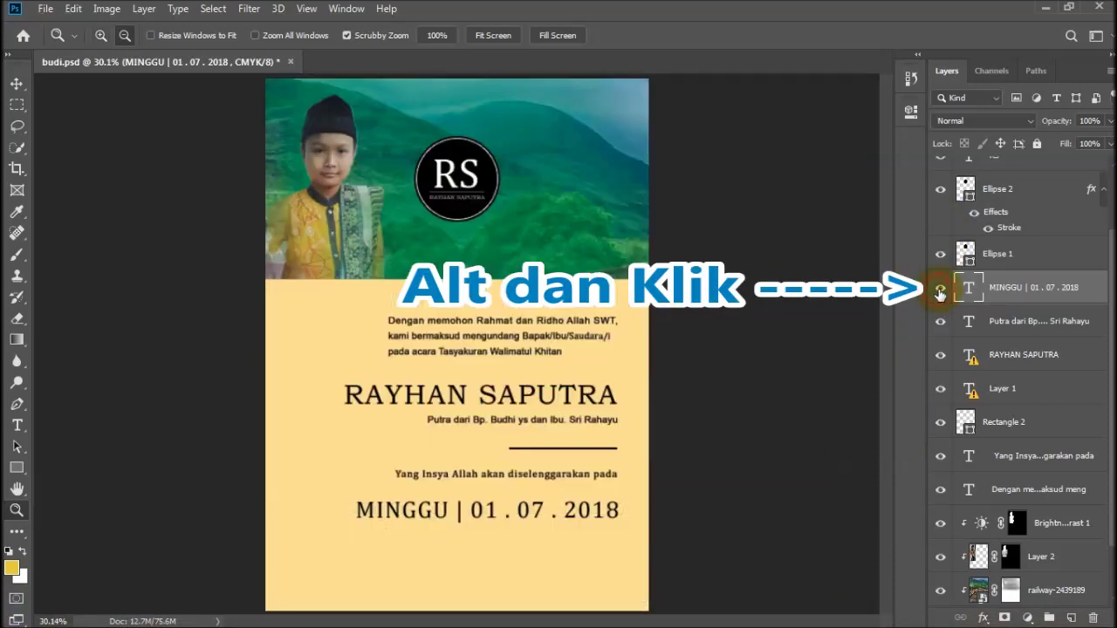
left_click(940, 191, "alt")
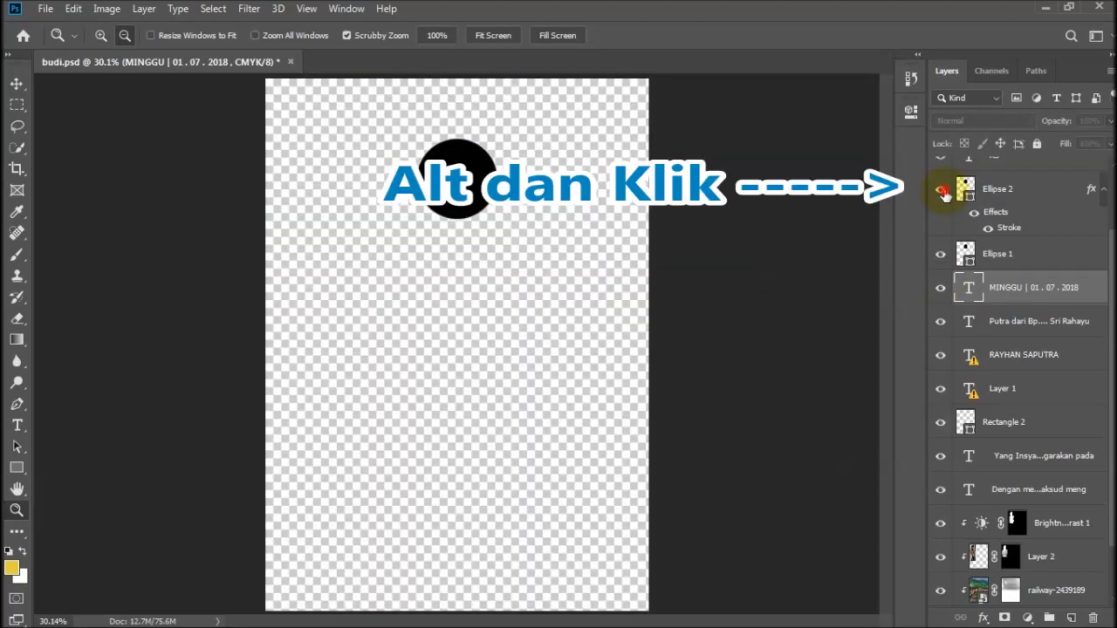
left_click(941, 190, "alt")
Solo Layer 2, railway-2439189 and Rectangle 1 in turn, restoring all layers, then select Rectangle 2.
scroll(978, 349, "down", 2)
key("alt")
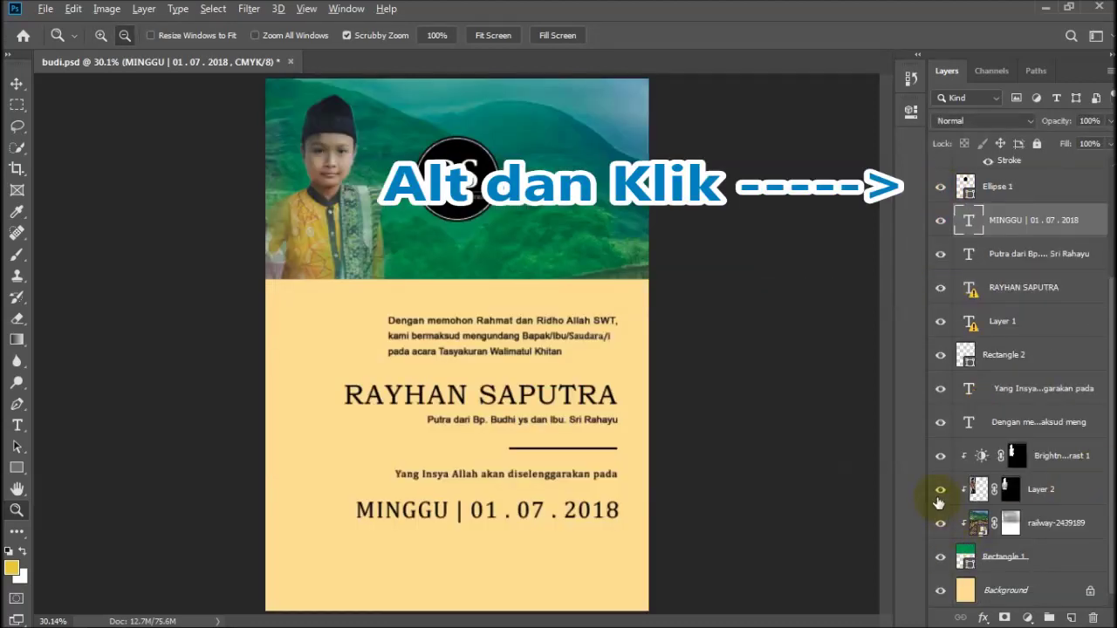
left_click(940, 491, "alt")
left_click(939, 494, "alt")
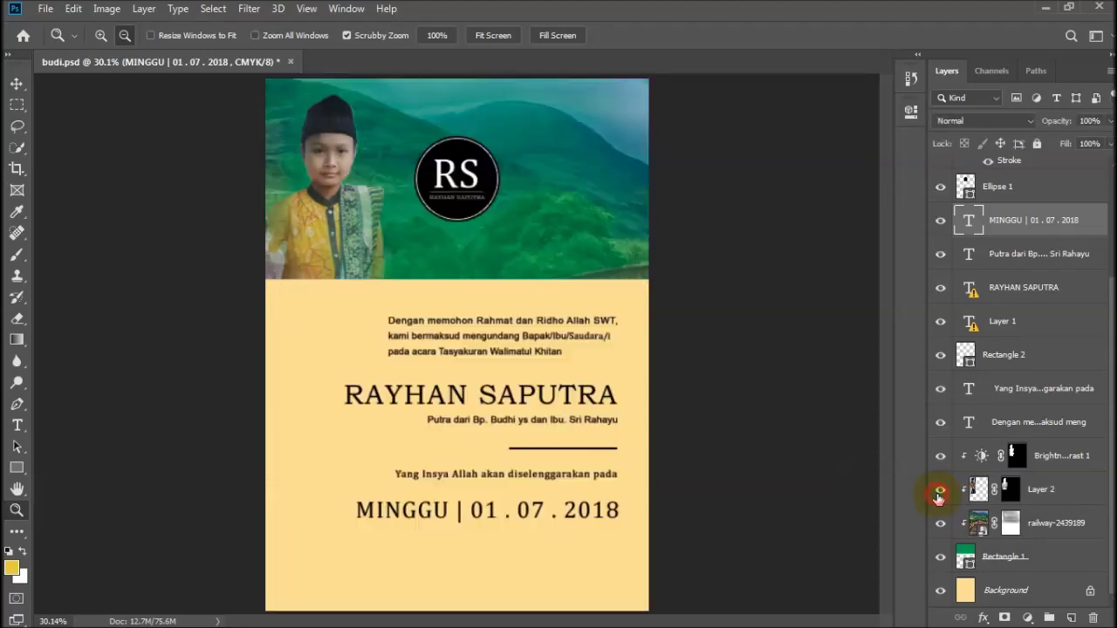
left_click(941, 524, "alt")
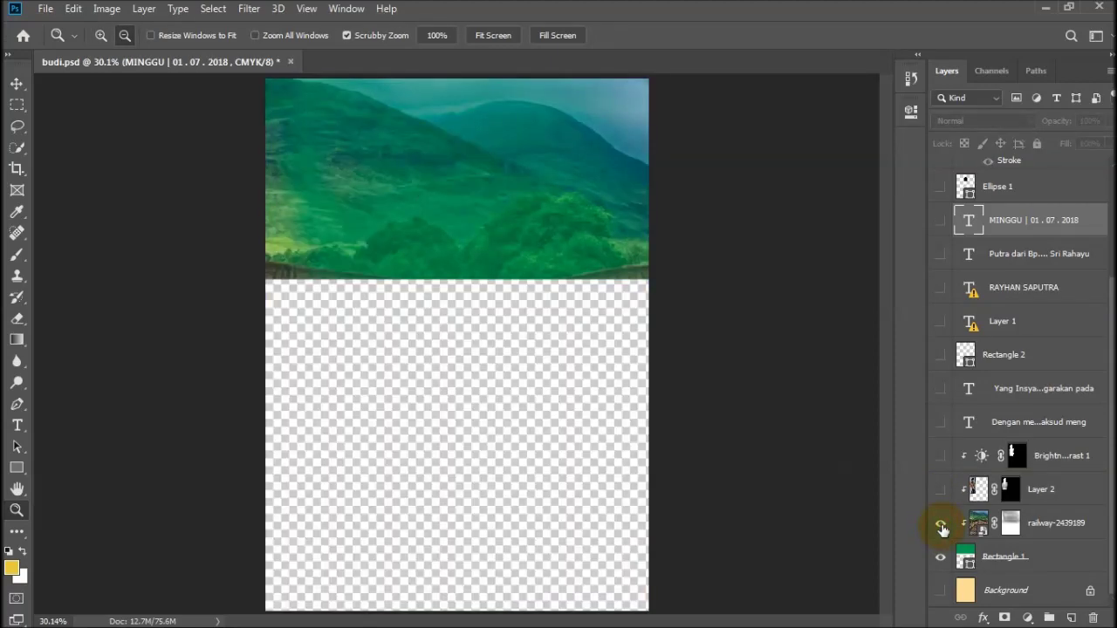
left_click(942, 525, "alt")
key("alt")
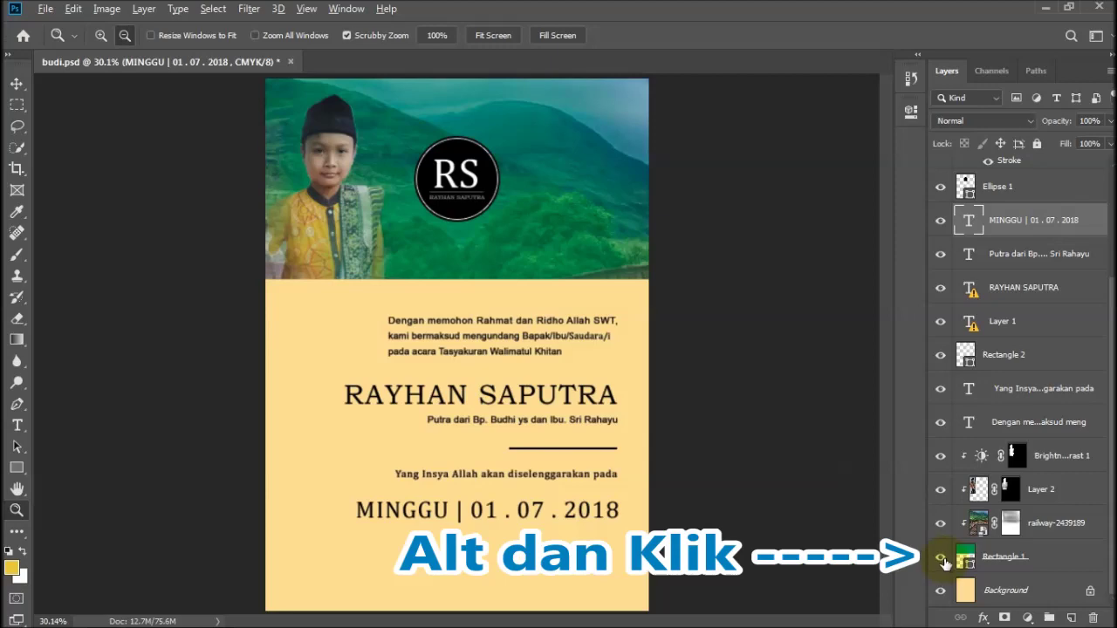
left_click(943, 559, "alt")
left_click(942, 559, "alt")
left_click(448, 297, "ctrl")
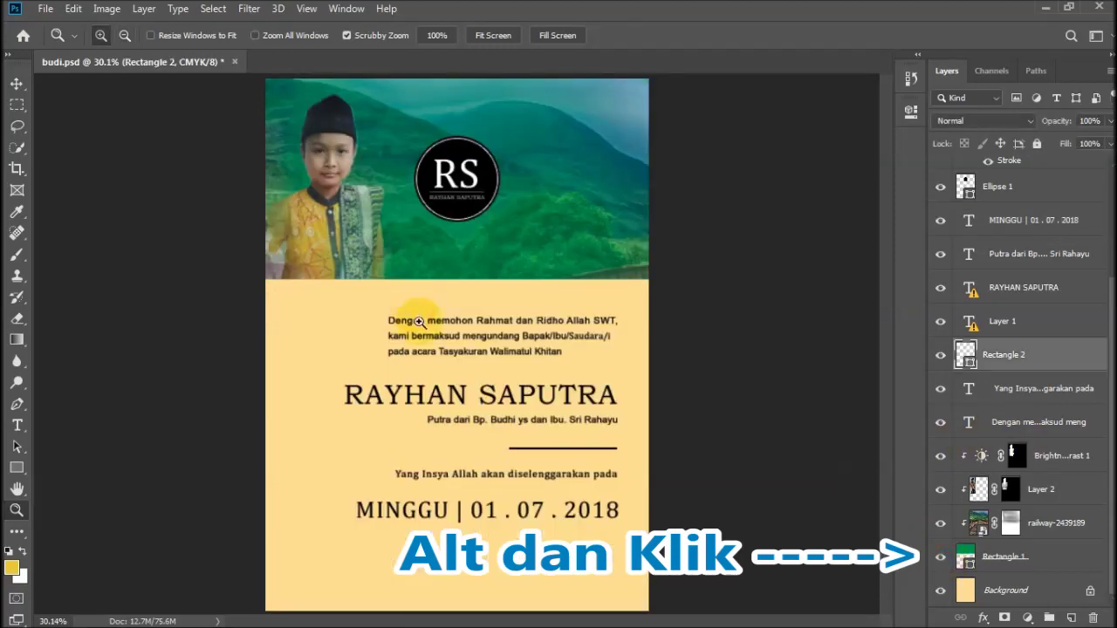
Zoom in and load the parents line, event line and opening paragraph text outlines as one selection.
mouse_move(514, 465)
left_mouse_down()
mouse_move(527, 515)
mouse_move(541, 492)
mouse_move(544, 574)
left_mouse_up()
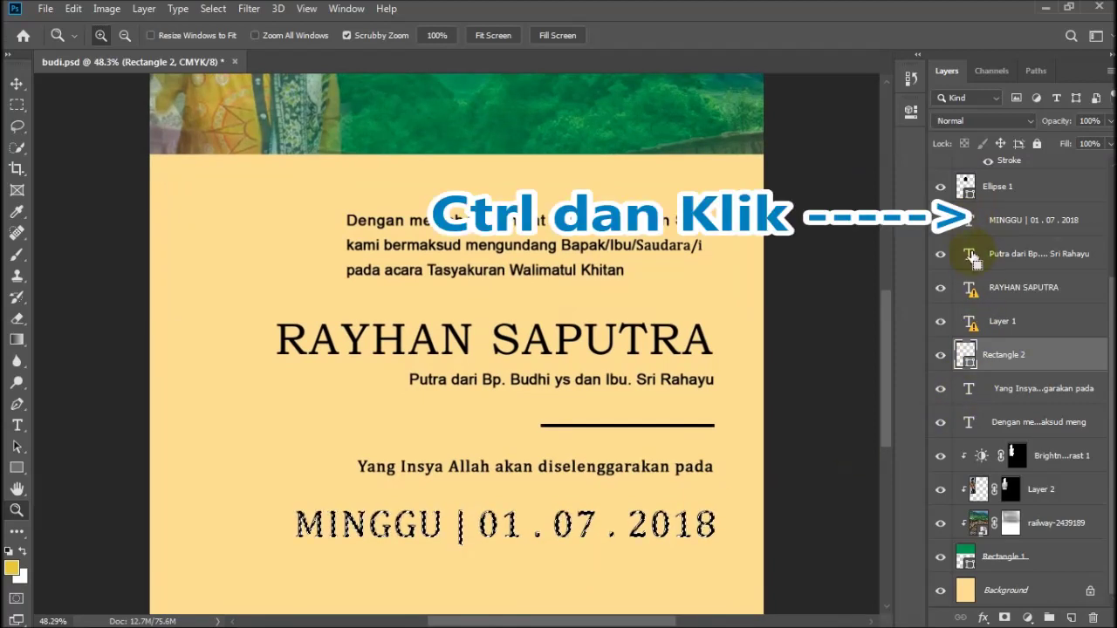
left_click(971, 254, "ctrl")
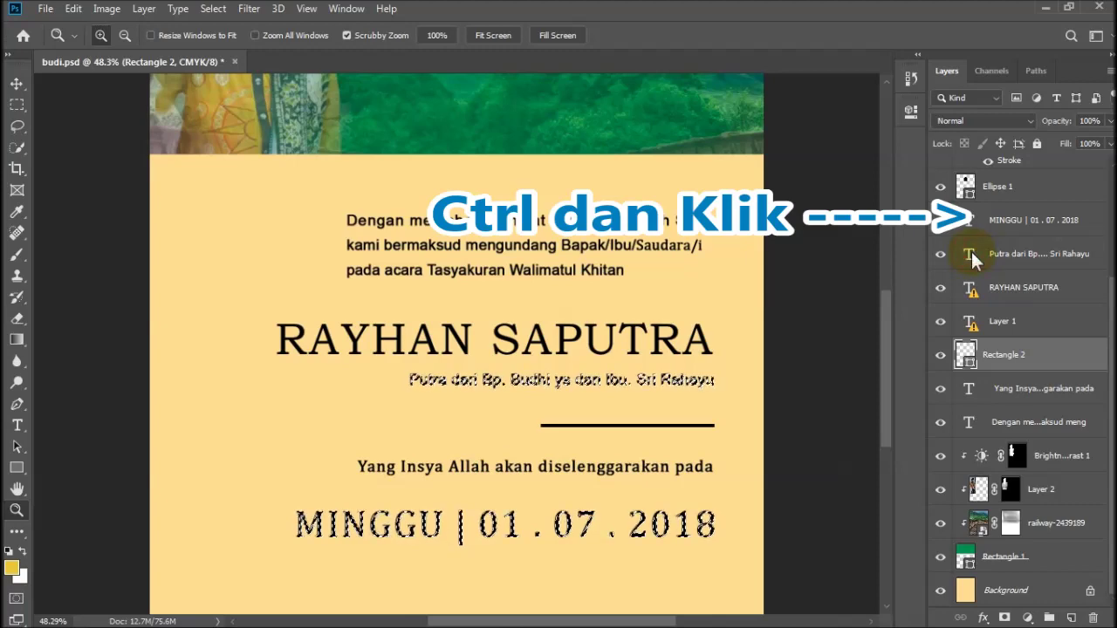
left_click(971, 389, "ctrl+shift")
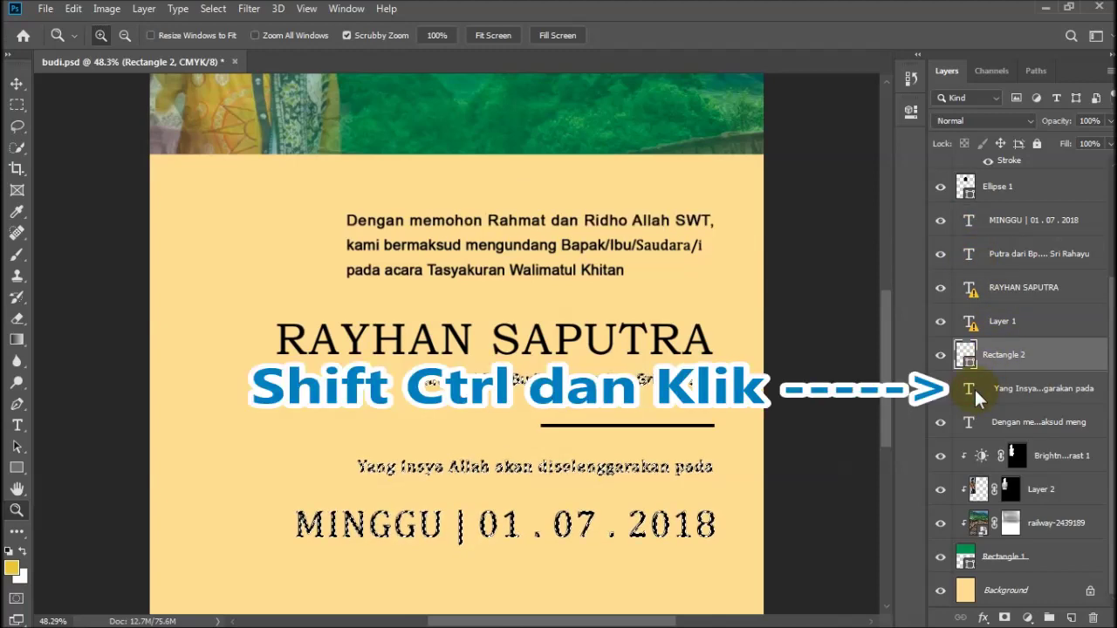
left_click(970, 425, "ctrl+shift")
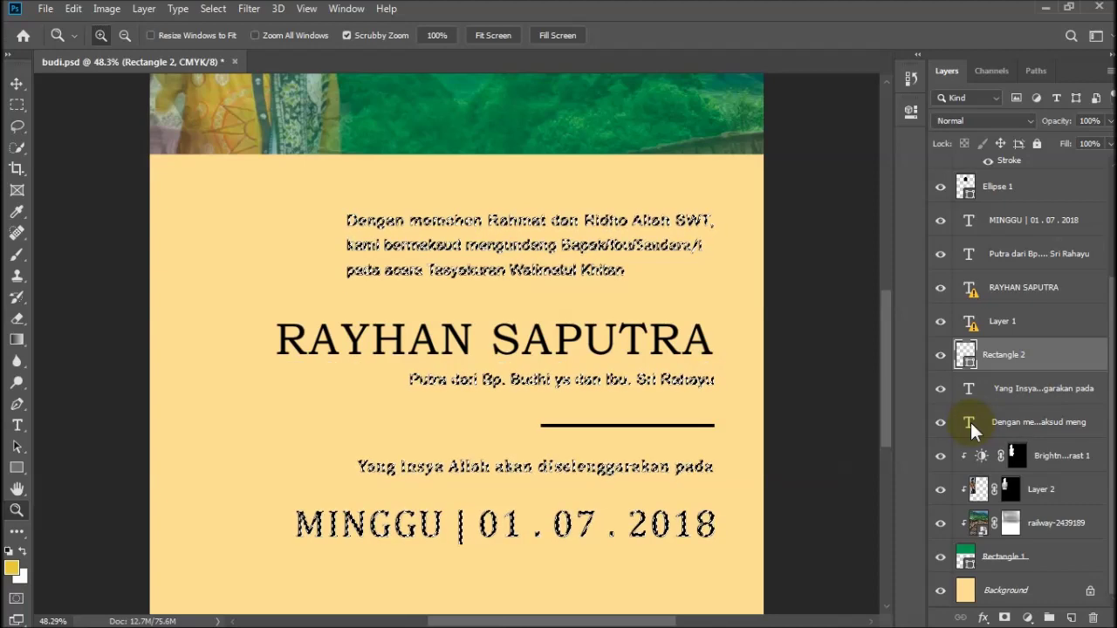
scroll(1106, 323, "up", 3)
scroll(1107, 323, "up", 2)
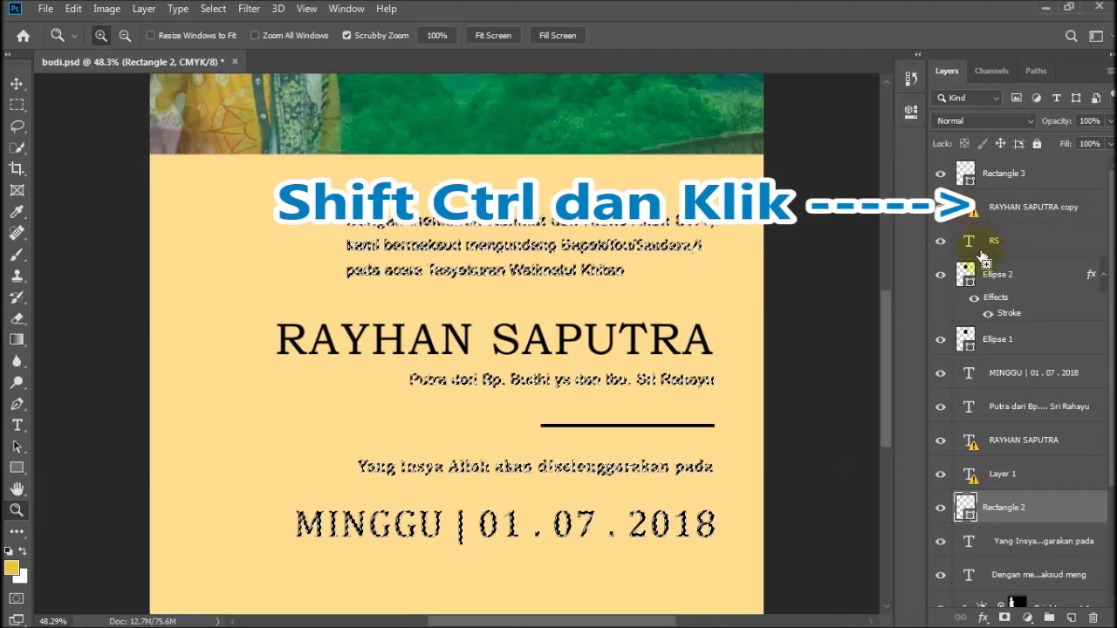
scroll(1107, 253, "down", 3)
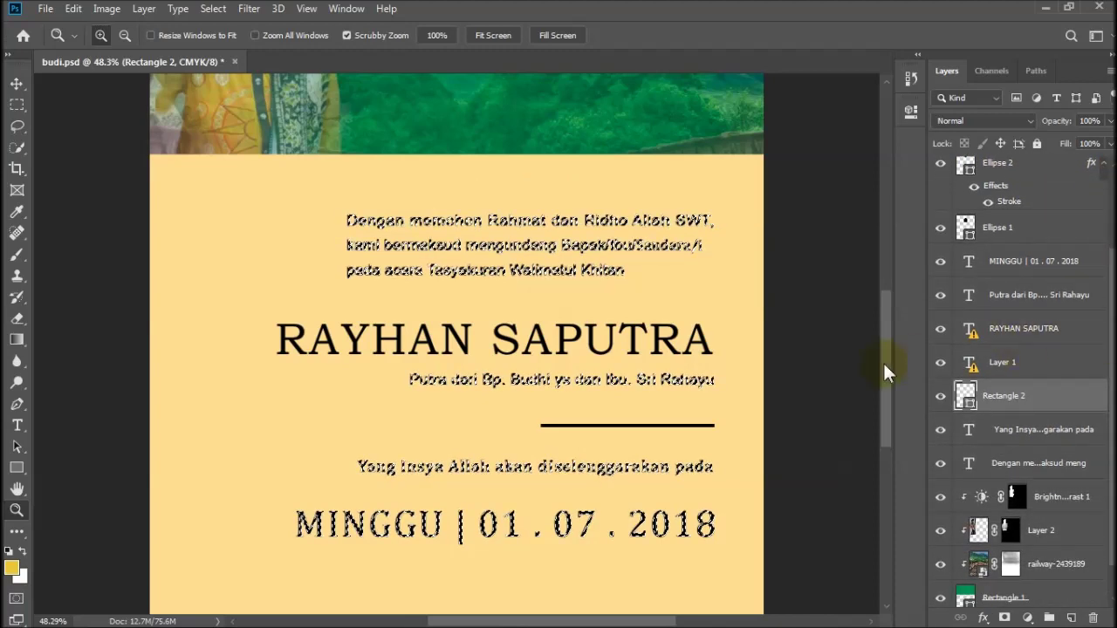
scroll(1111, 262, "up", 3)
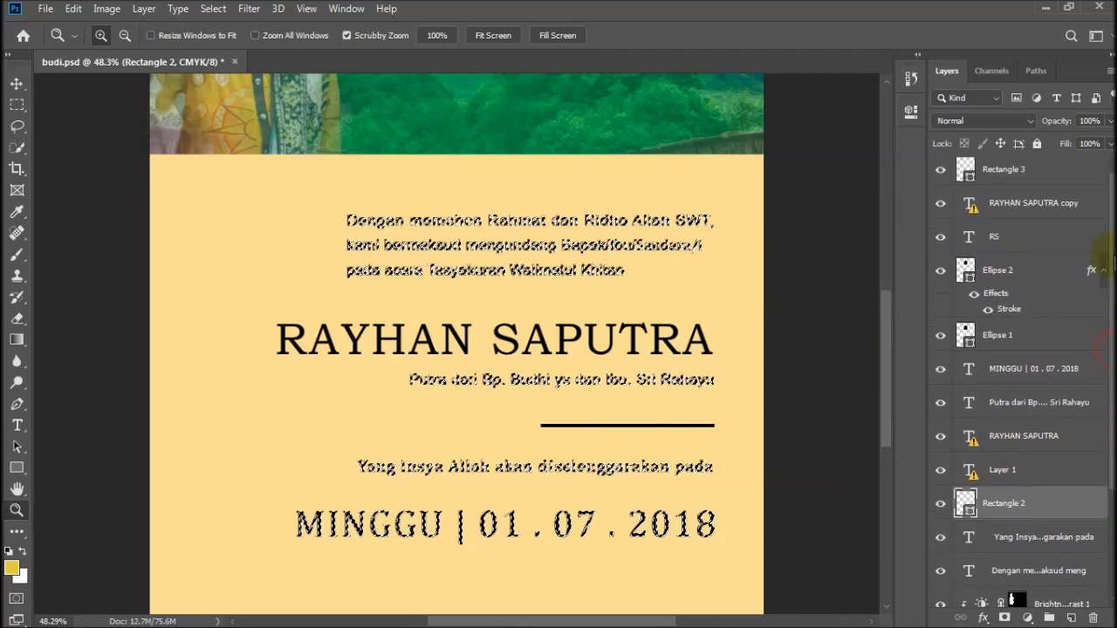
Fill the text selection with #ff0000 red on a new layer above Rectangle 3, then deselect.
left_click(1063, 175)
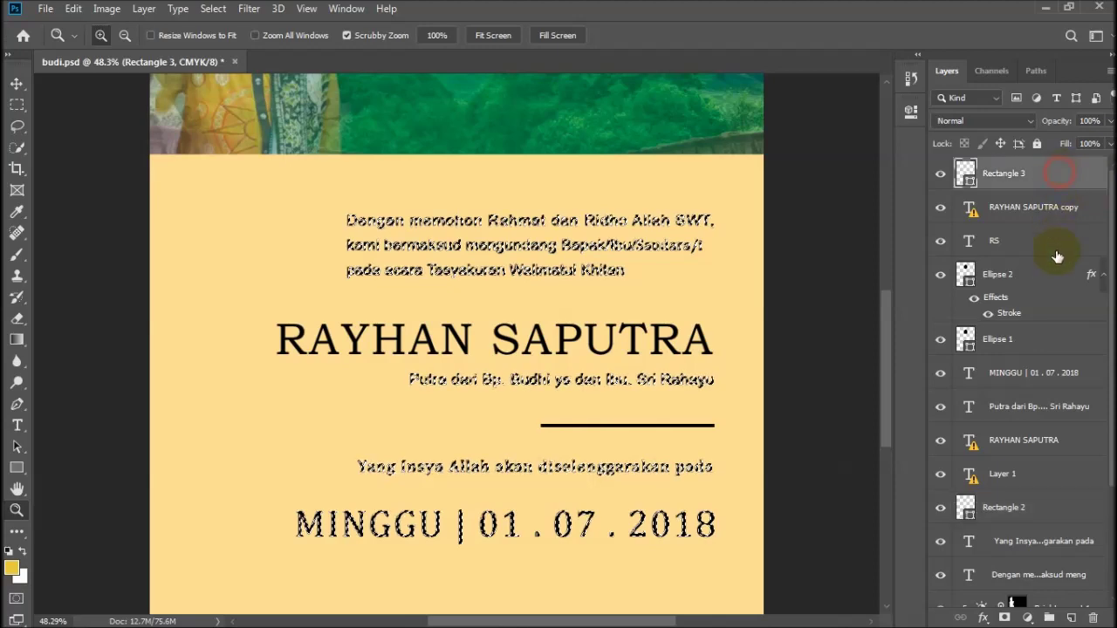
left_click(1071, 617)
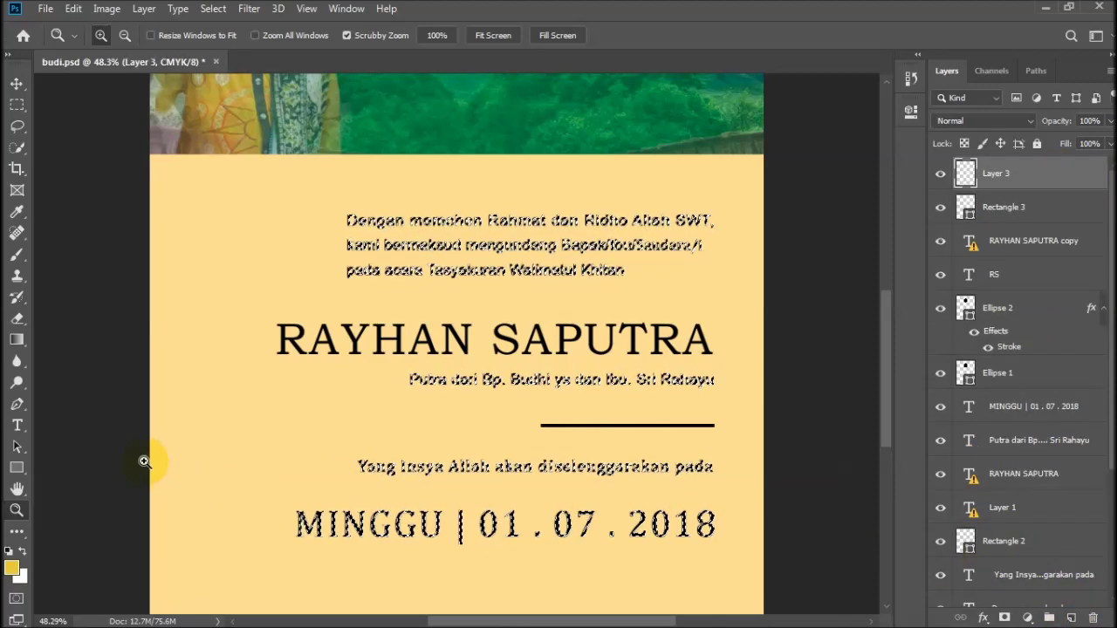
mouse_move(17, 468)
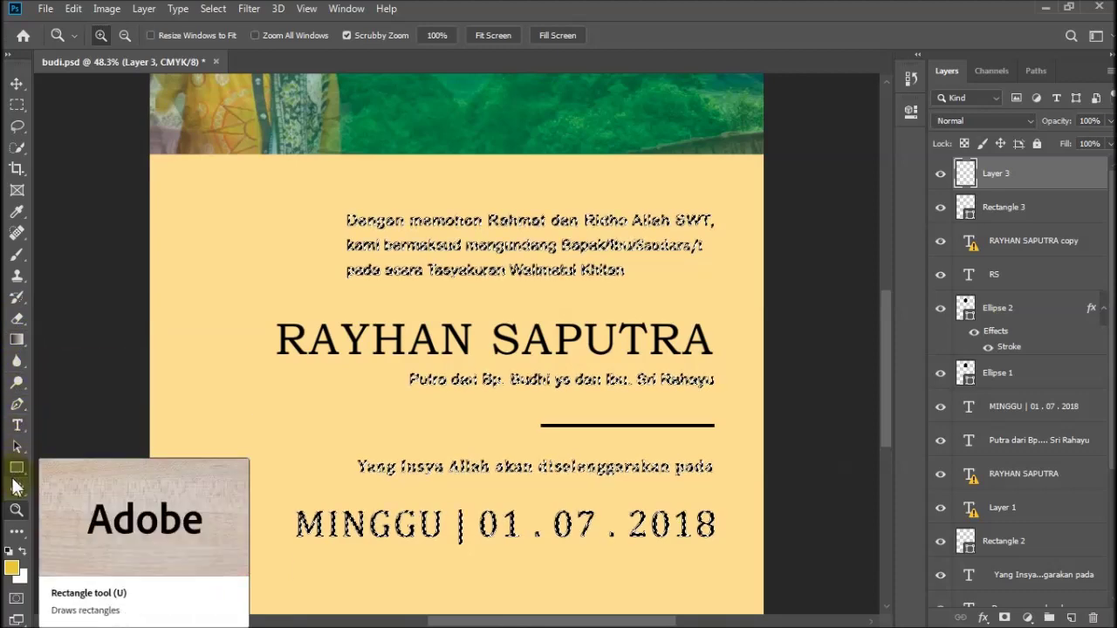
left_click(19, 344)
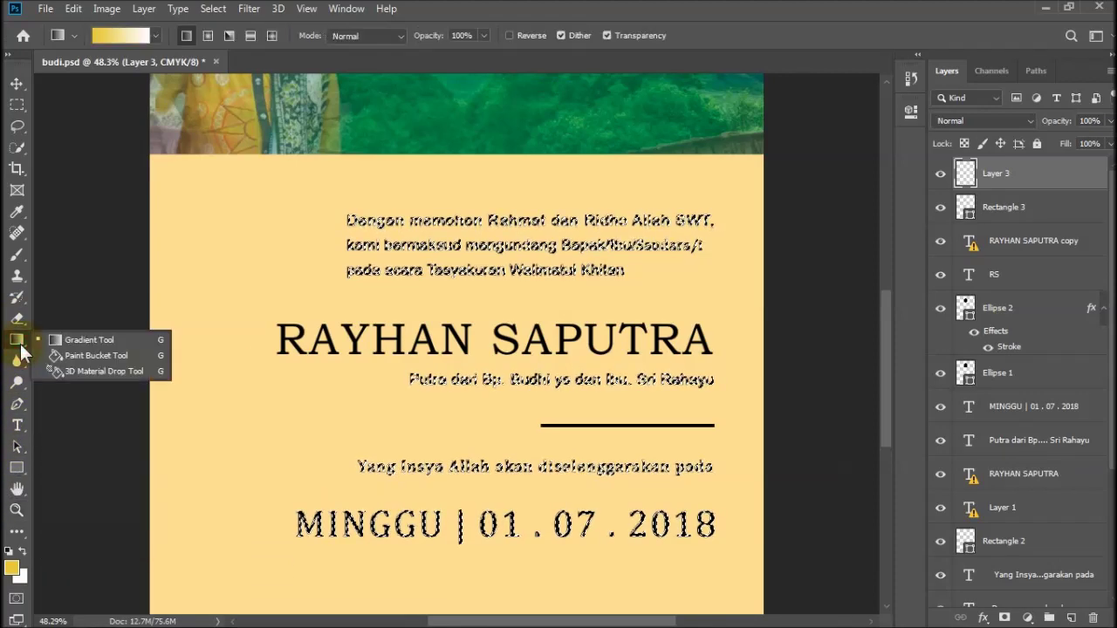
left_click(96, 355)
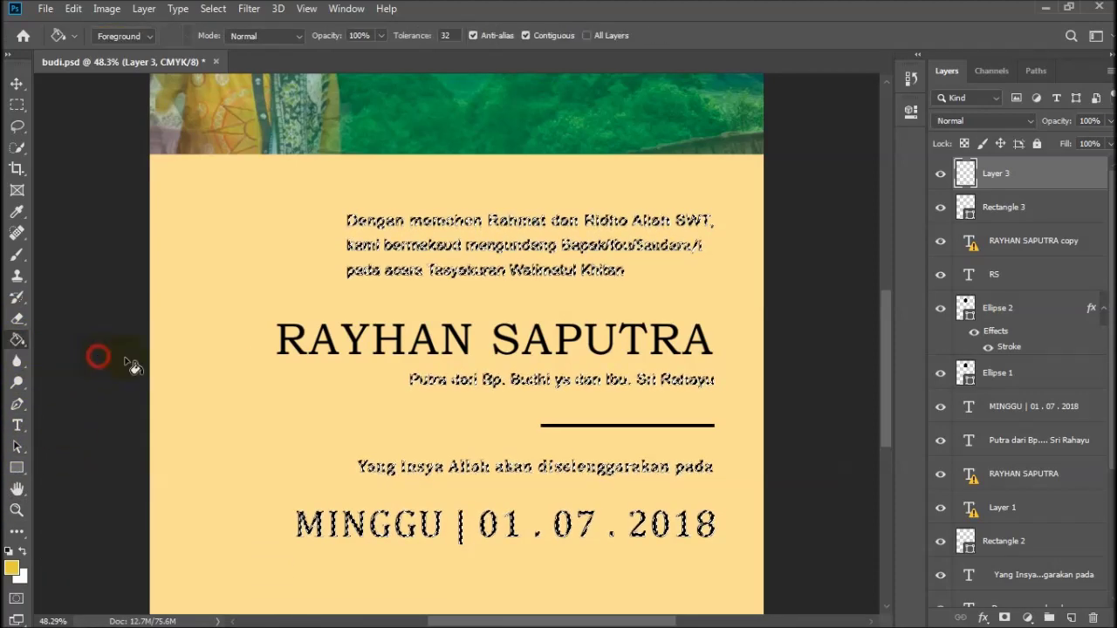
left_click(14, 569)
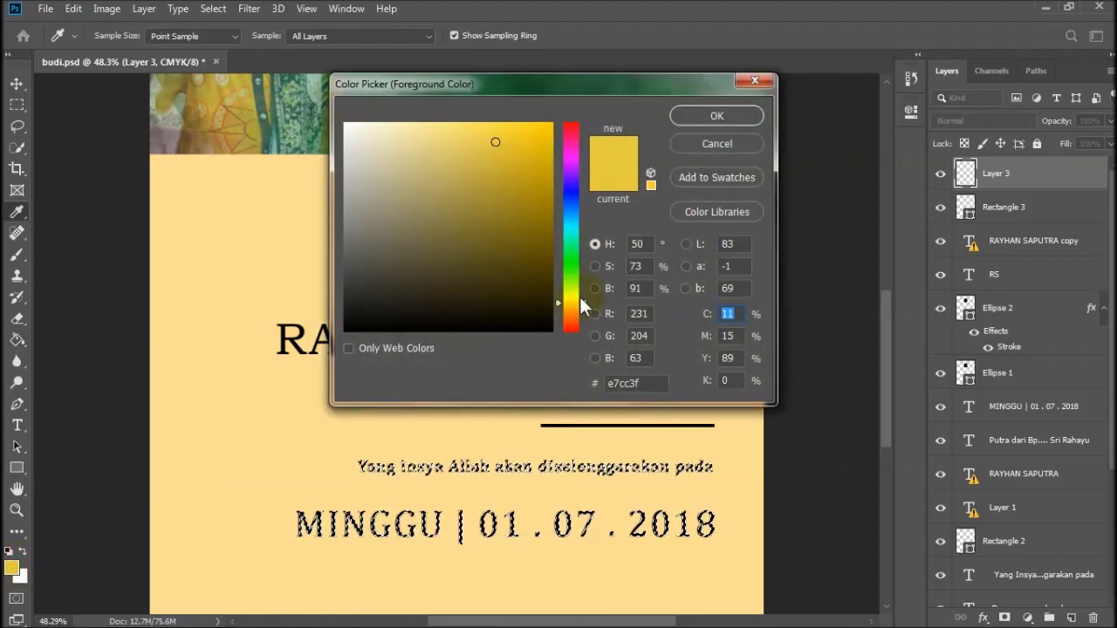
left_click_drag(584, 310, 585, 349)
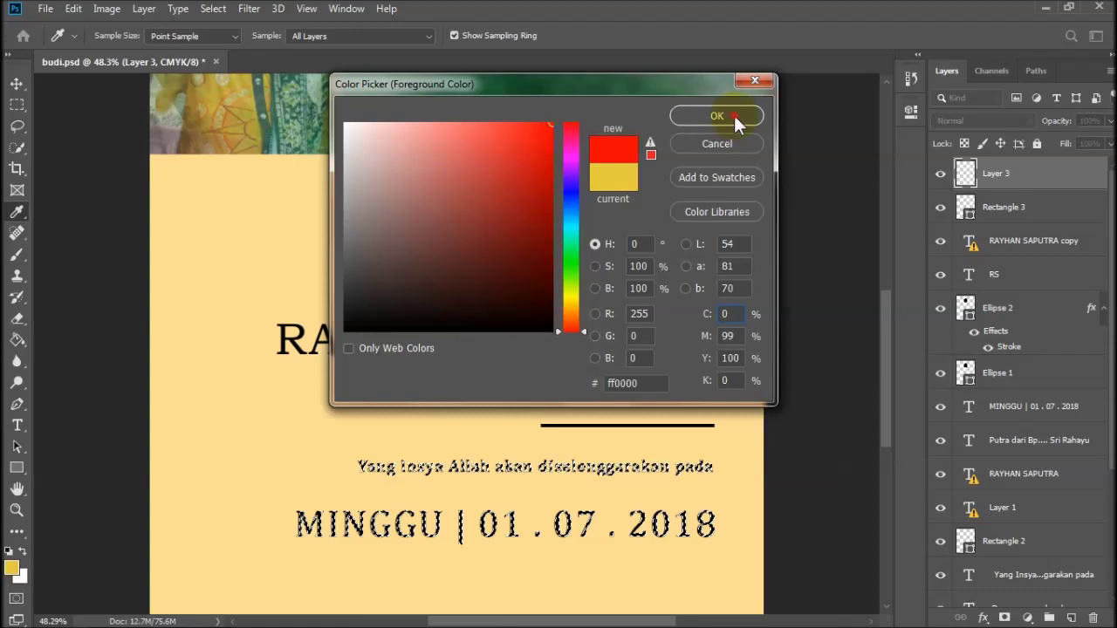
left_click(731, 117)
left_click(508, 217)
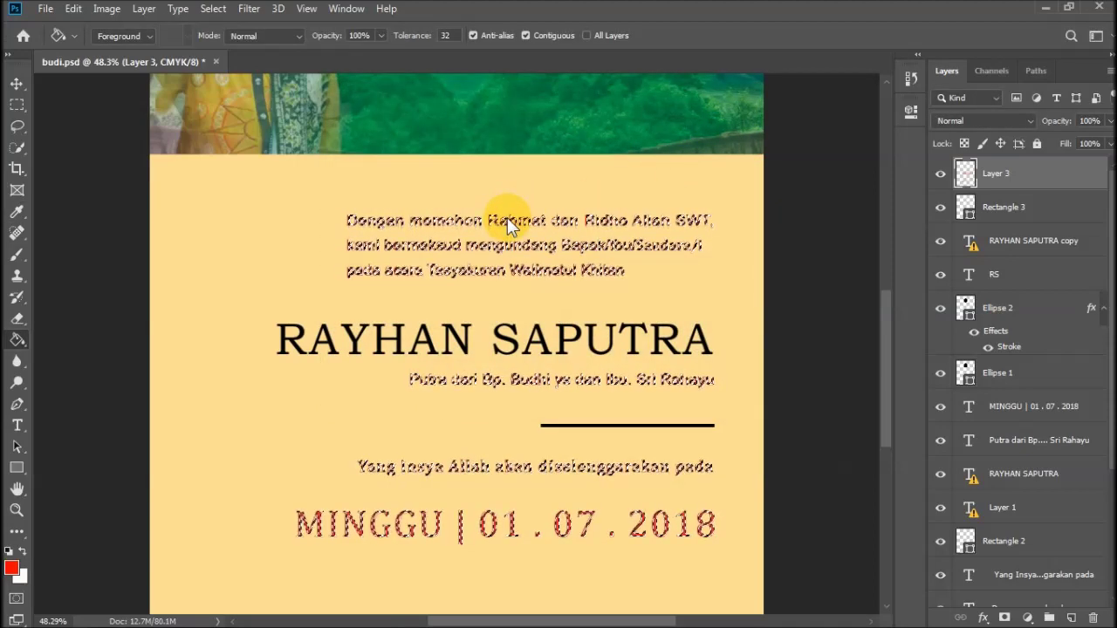
key("ctrl+d")
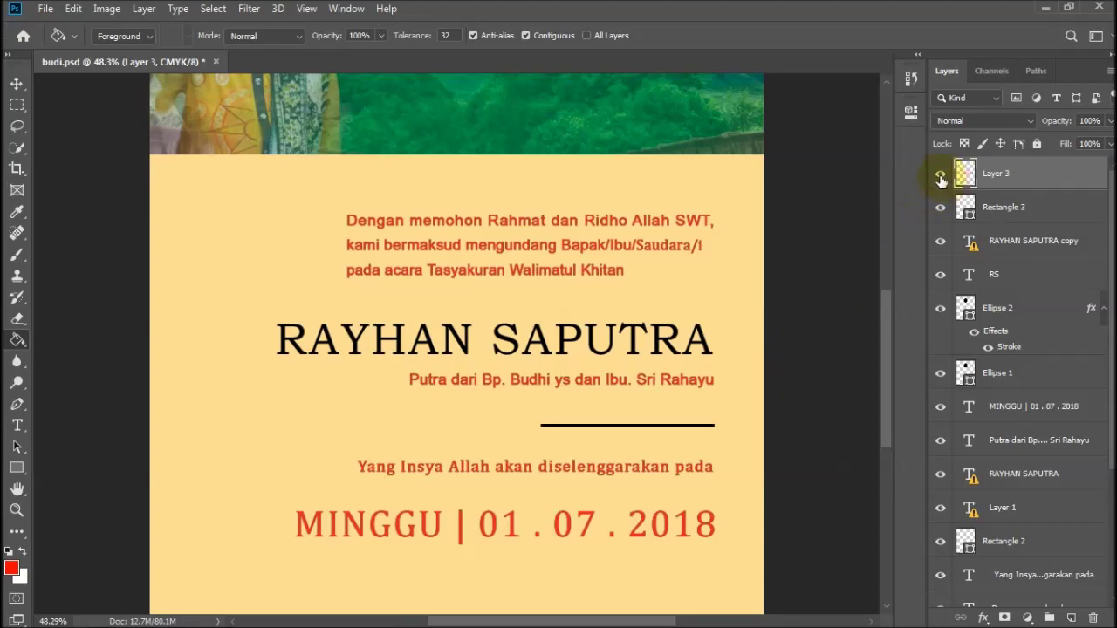
Toggle Layer 3's red text alone and back to the full invitation to check the result.
left_click(941, 178, "alt")
left_click(941, 179, "alt")
left_click(941, 178, "alt")
left_click(941, 178, "alt")
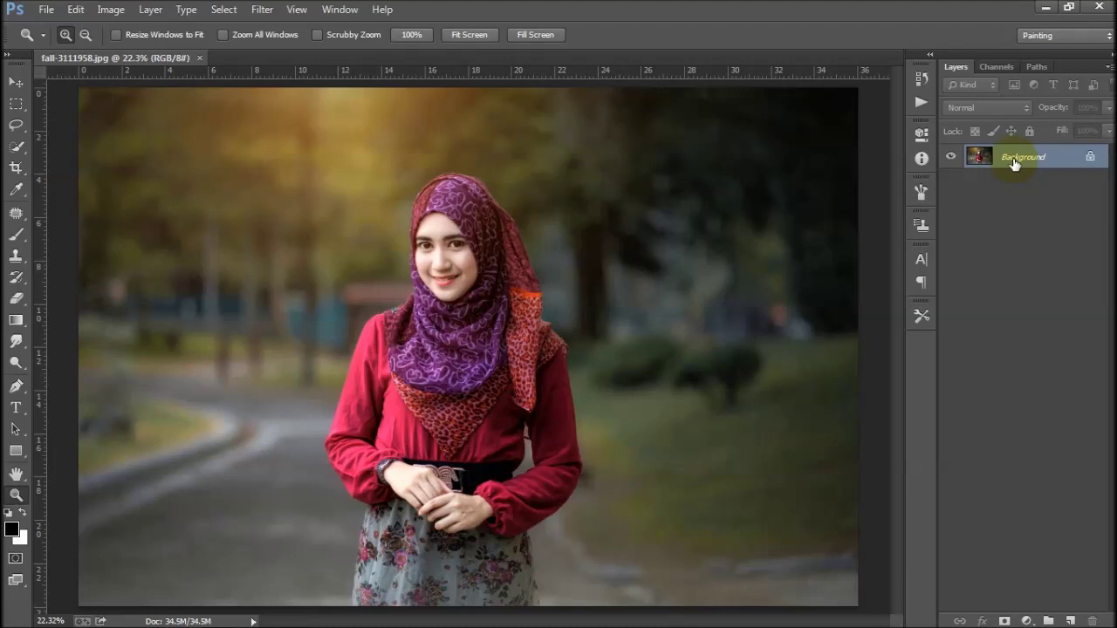
Add a Hue/Saturation layer and drag the Yellows saturation down to -100 with the targeted adjustment tool.
left_click(1028, 621)
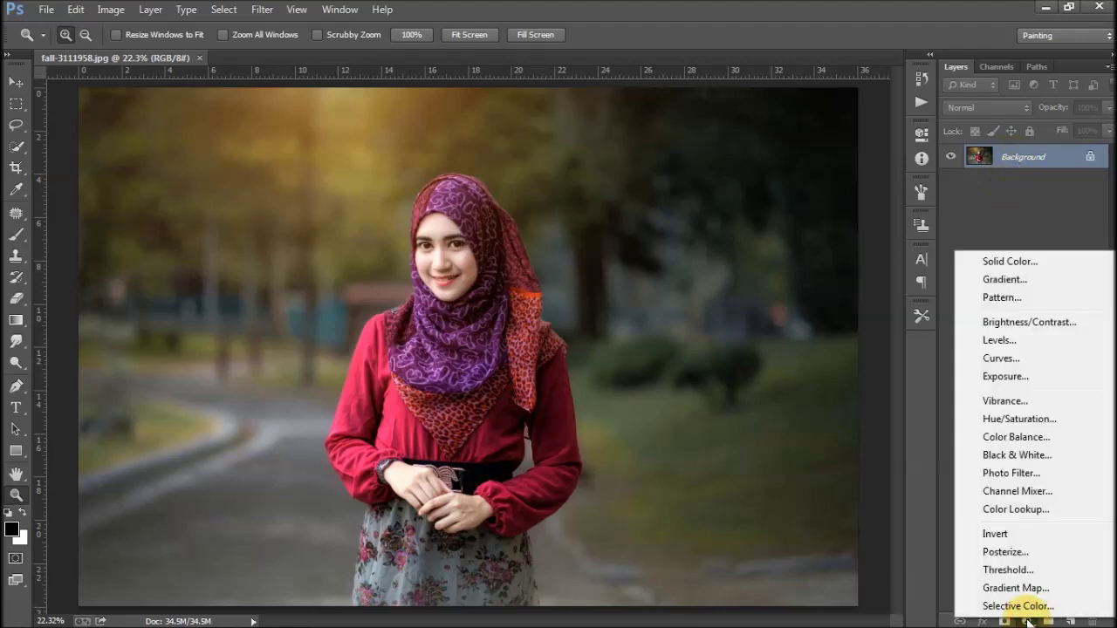
left_click(1019, 421)
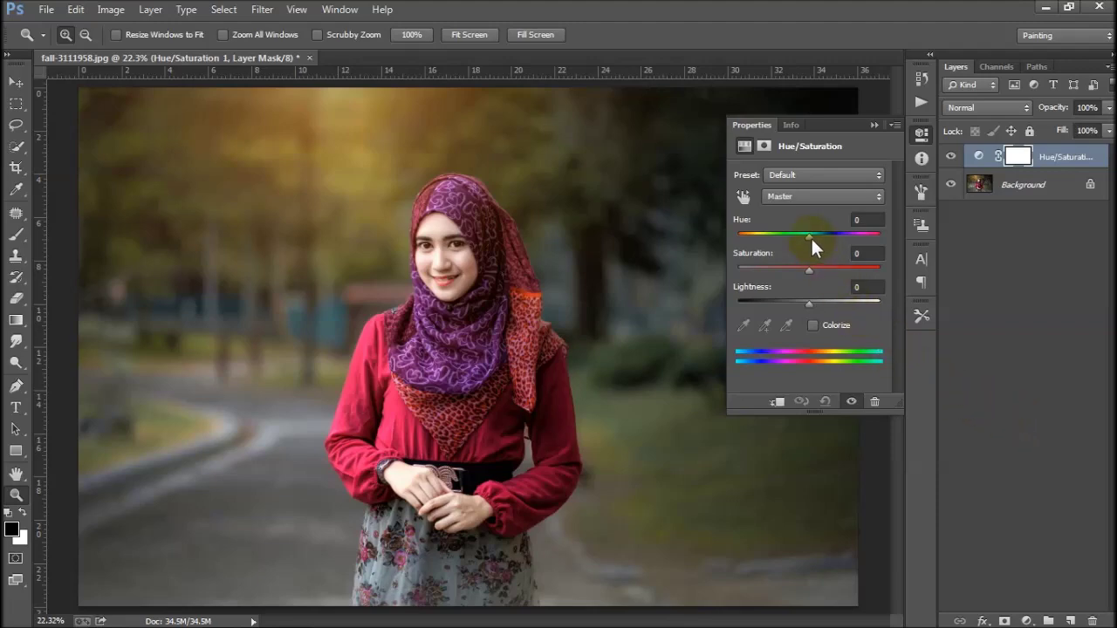
mouse_move(810, 238)
left_mouse_down()
mouse_move(855, 232)
mouse_move(757, 239)
mouse_move(845, 239)
mouse_move(811, 243)
left_mouse_up()
left_click(743, 197)
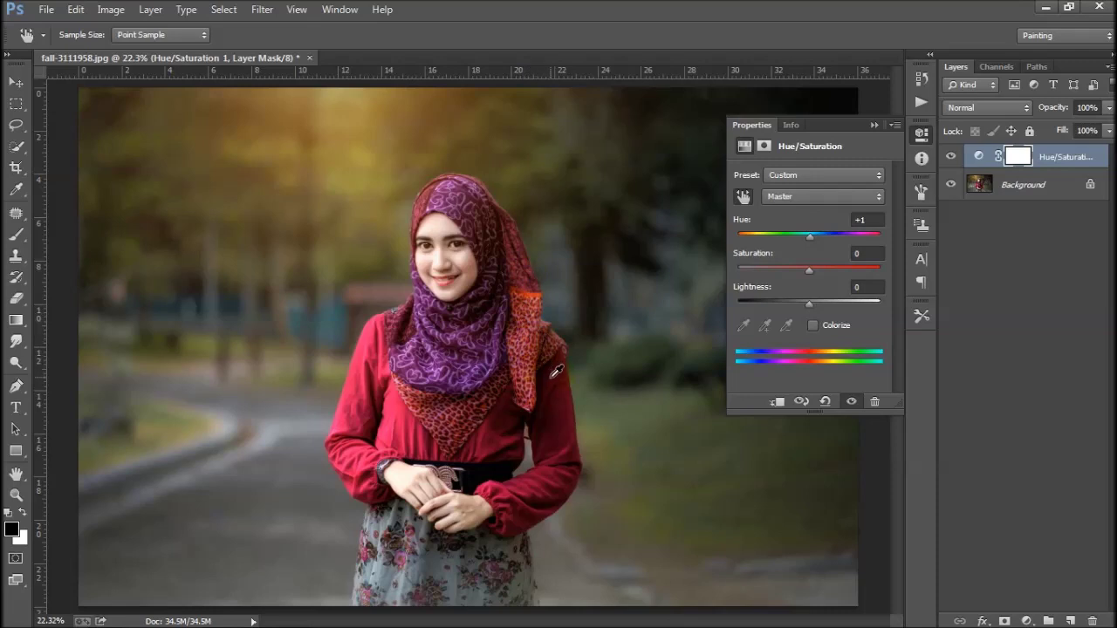
left_click(535, 193)
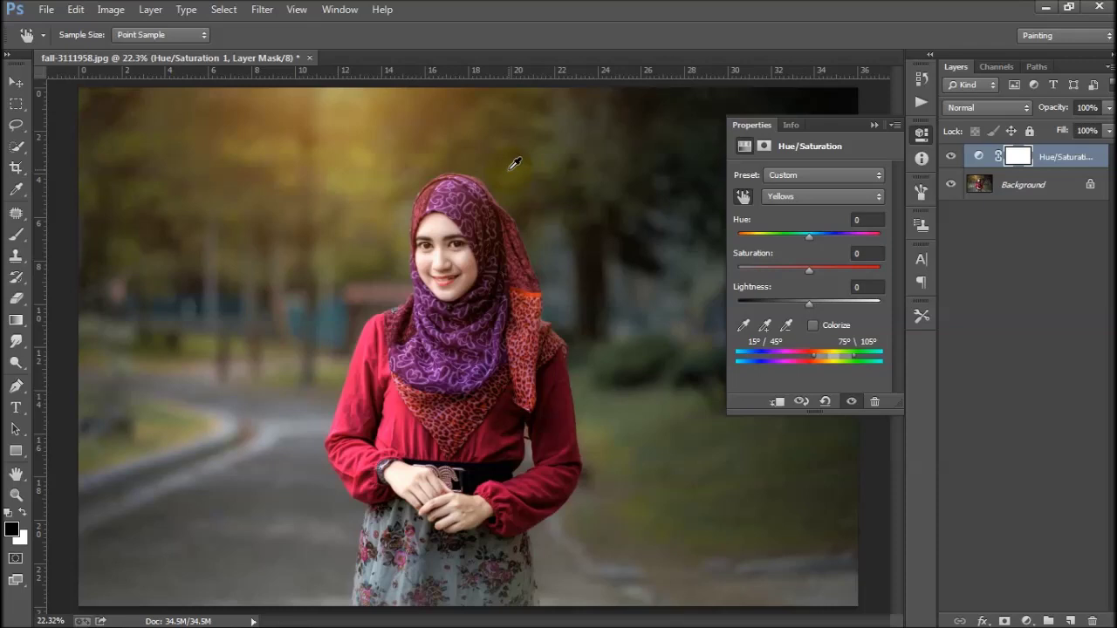
mouse_move(510, 174)
left_mouse_down()
mouse_move(556, 193)
mouse_move(384, 130)
left_mouse_up()
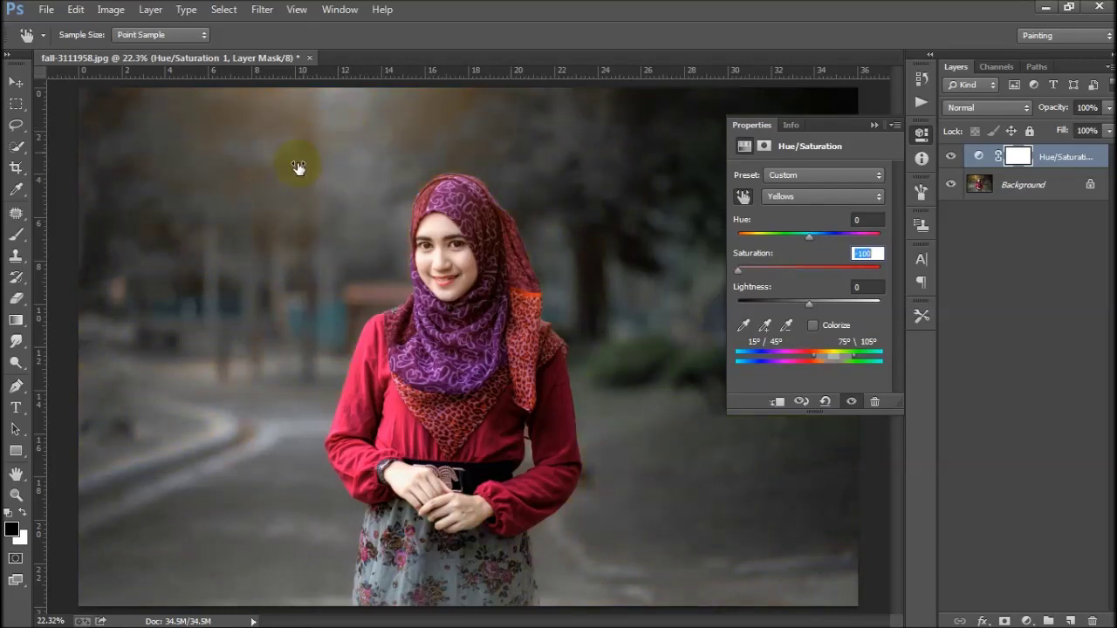
mouse_move(276, 266)
left_mouse_down()
mouse_move(374, 150)
mouse_move(500, 135)
left_mouse_up()
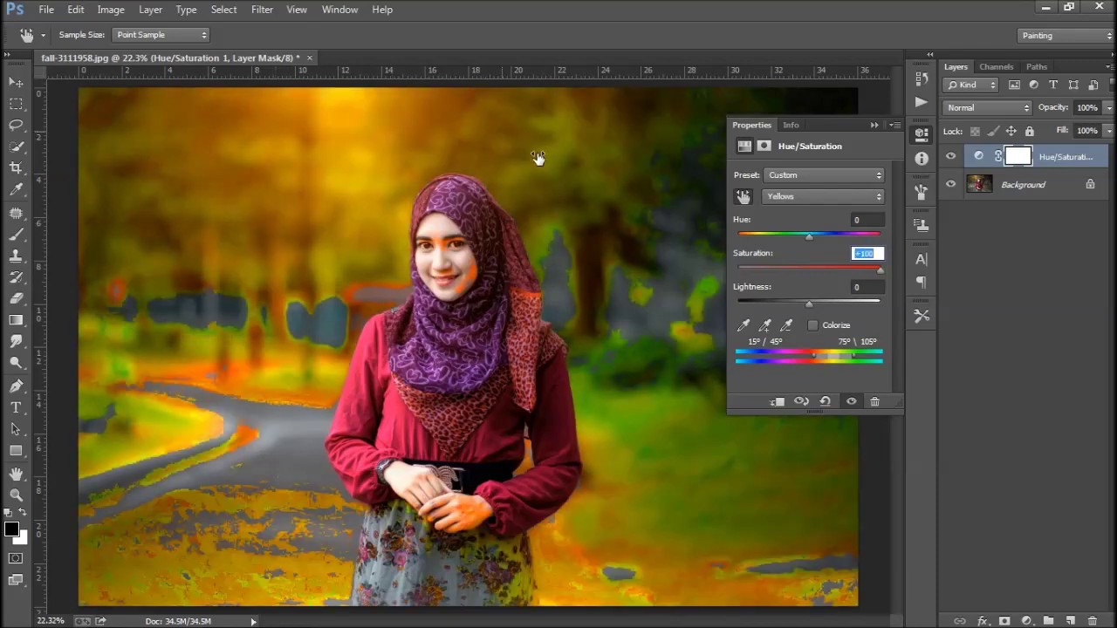
mouse_move(622, 272)
left_mouse_down()
mouse_move(544, 183)
mouse_move(448, 145)
mouse_move(332, 154)
left_mouse_up()
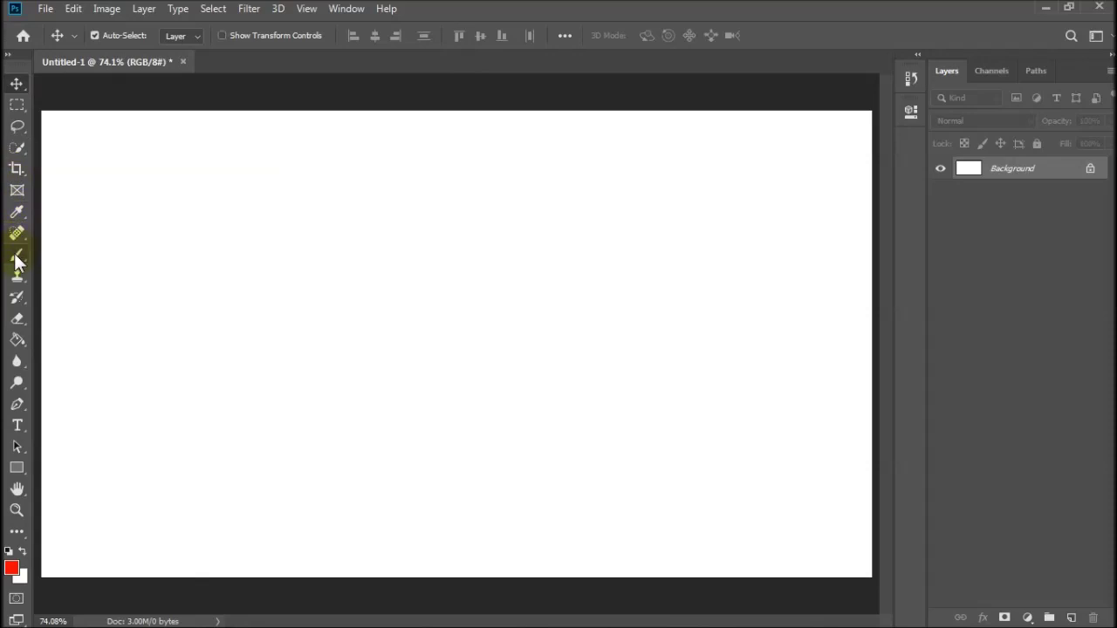
Set up radial brush symmetry with 4 segments.
left_click(18, 258)
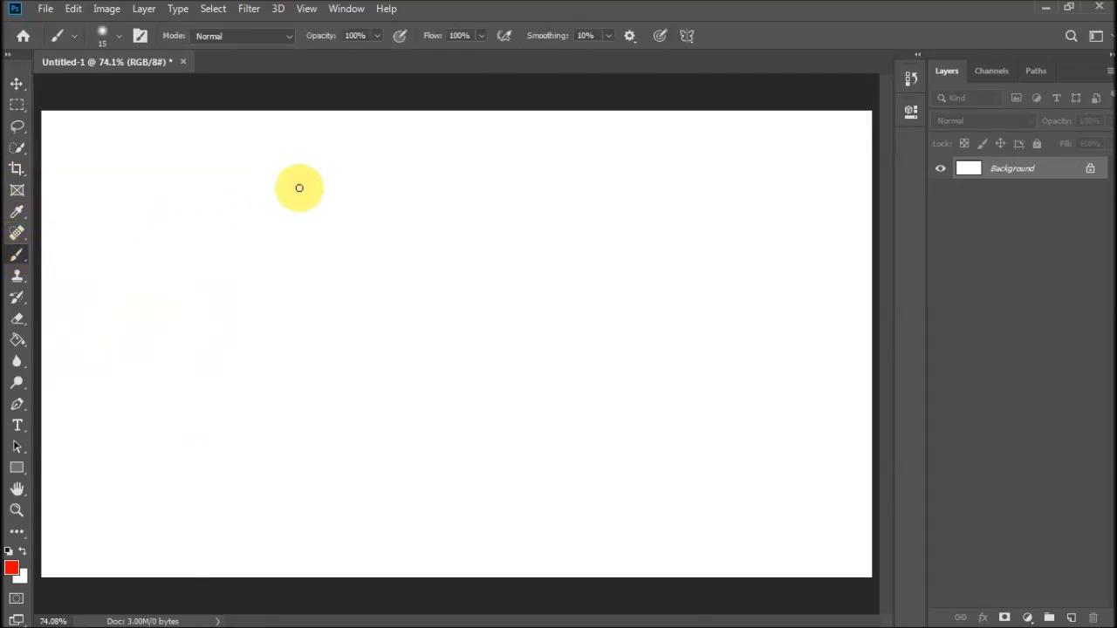
left_click(687, 36)
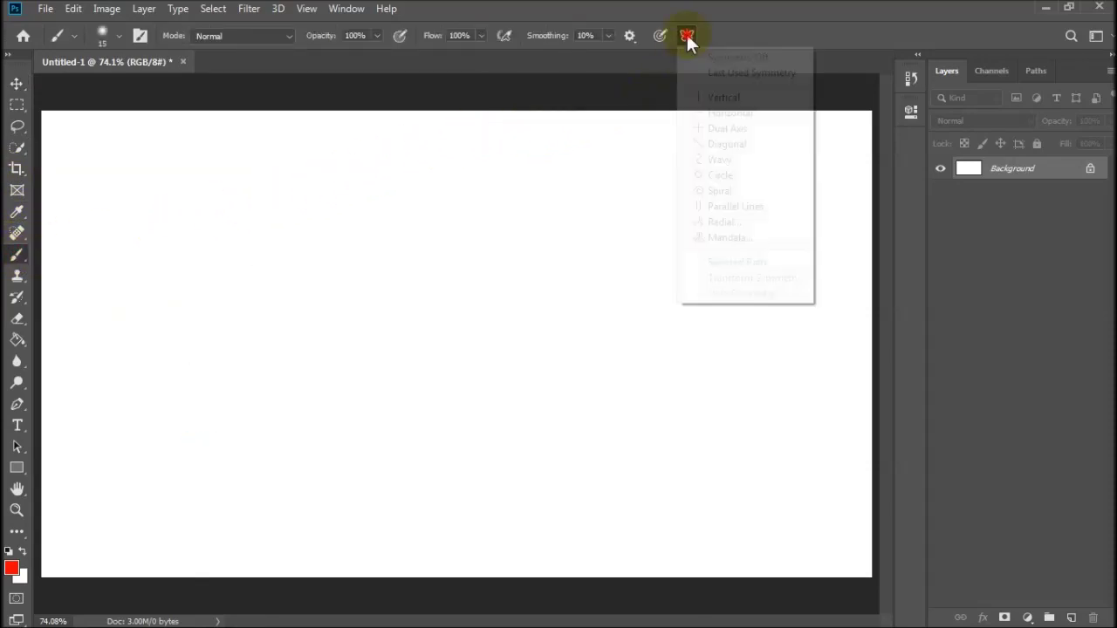
left_click(714, 223)
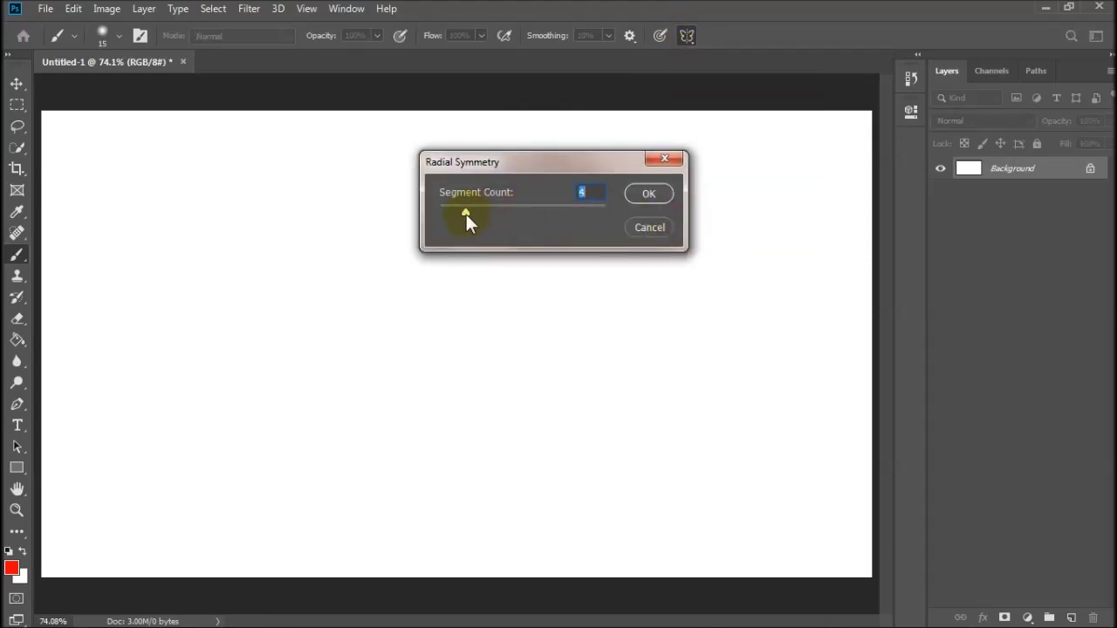
left_click(653, 195)
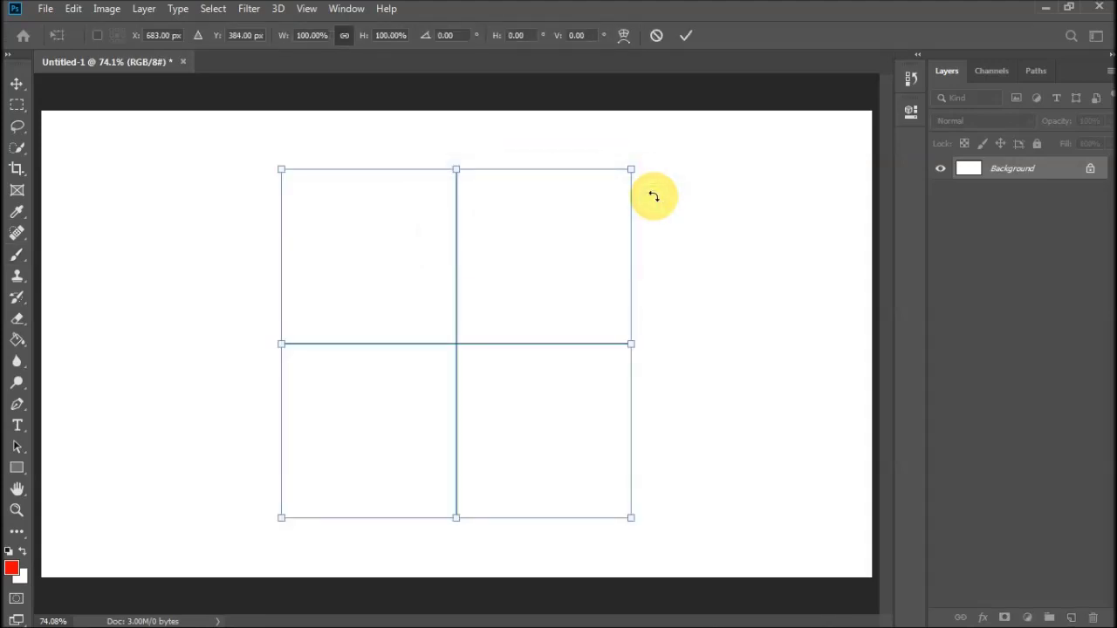
left_click(18, 258)
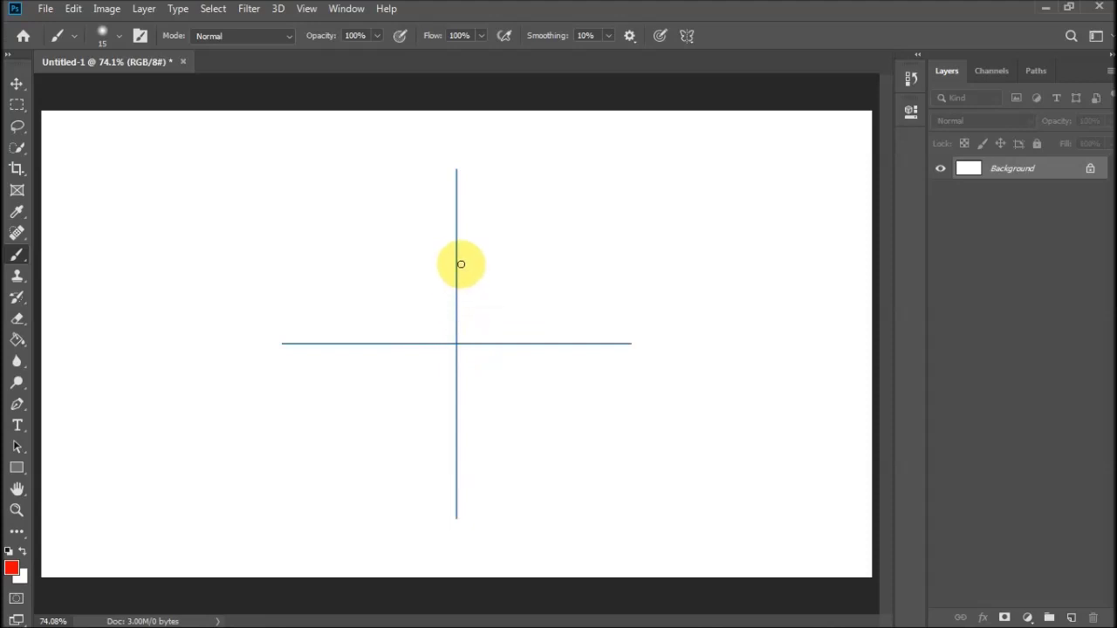
Paint red swirls and arcs mirrored four ways around the central cross.
mouse_move(460, 264)
left_mouse_down()
mouse_move(489, 270)
mouse_move(494, 307)
mouse_move(483, 313)
mouse_move(463, 280)
left_mouse_up()
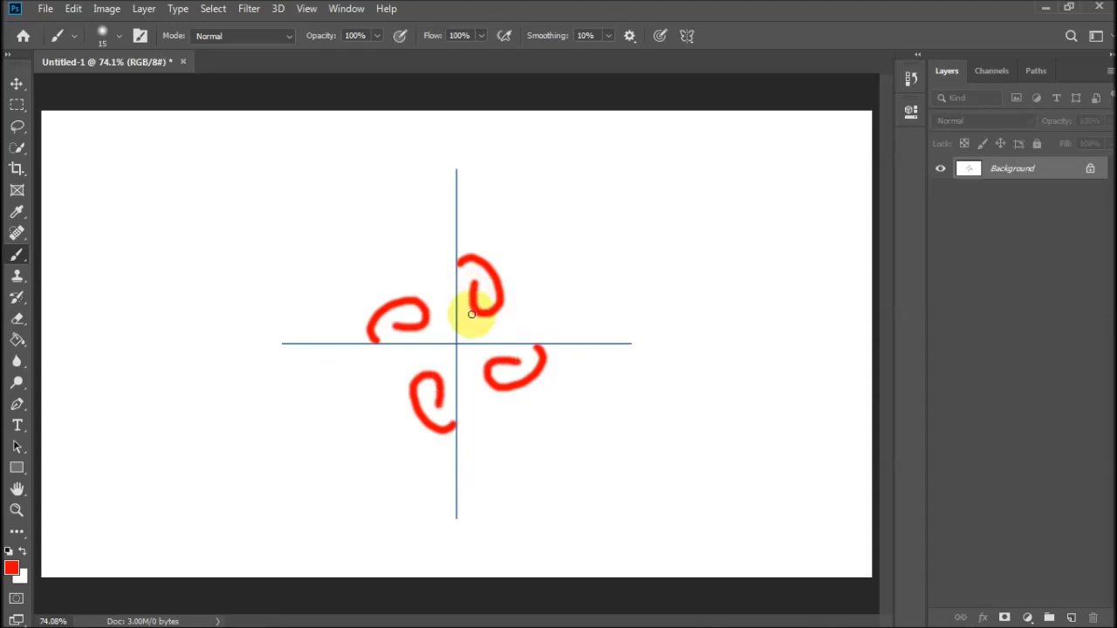
mouse_move(469, 329)
left_mouse_down()
mouse_move(568, 297)
mouse_move(607, 316)
mouse_move(638, 288)
mouse_move(626, 254)
left_mouse_up()
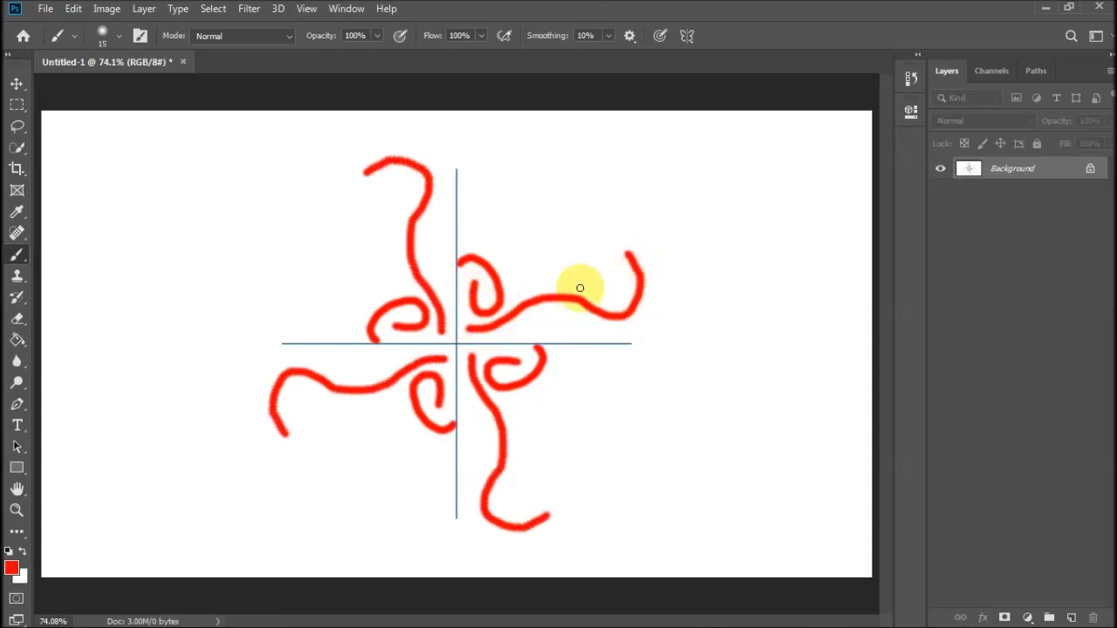
mouse_move(404, 282)
left_mouse_down()
mouse_move(357, 257)
mouse_move(289, 270)
mouse_move(283, 307)
mouse_move(300, 319)
left_mouse_up()
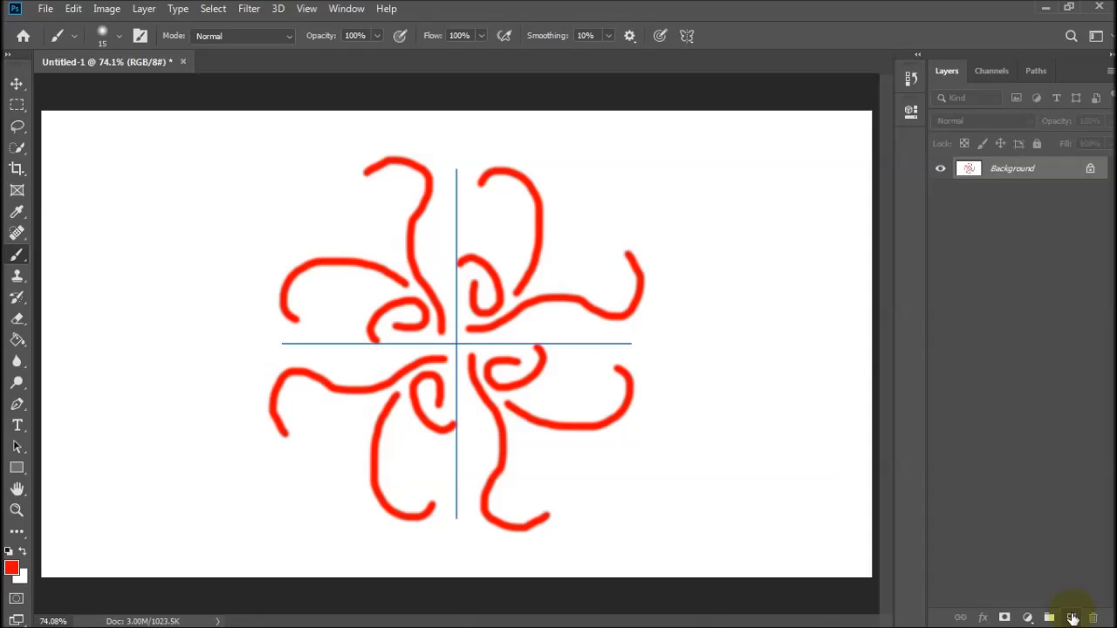
Add a new Layer 1 and set radial brush symmetry to 7 segments.
left_click(1070, 618)
left_click(688, 35)
left_click(725, 222)
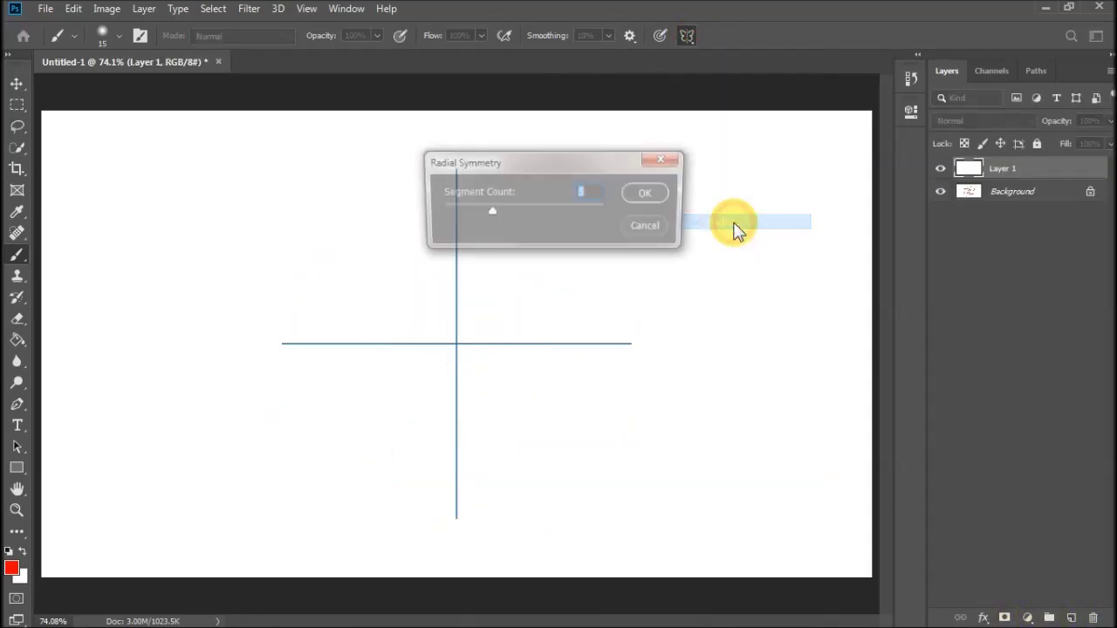
left_click(646, 196)
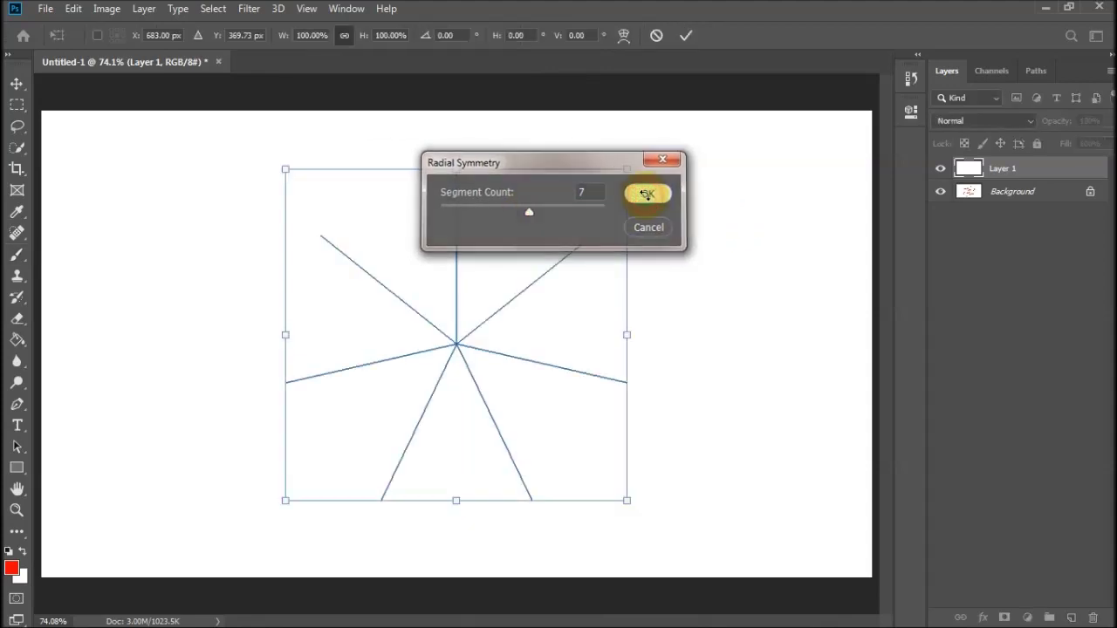
left_click(19, 257)
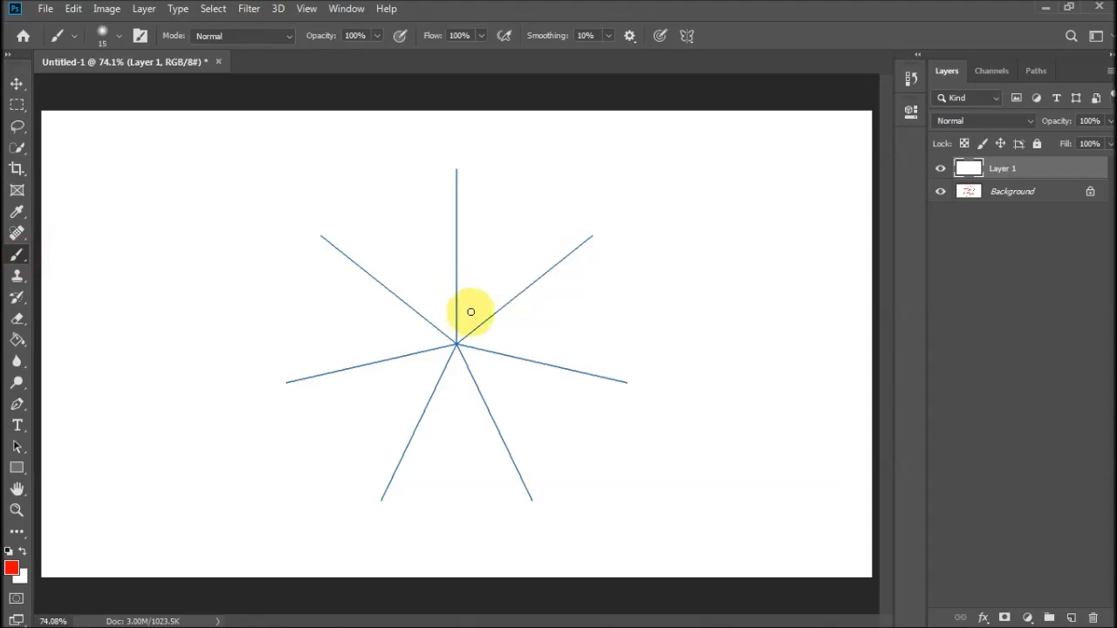
Paint red dotted rings and curved petals mirrored seven ways around the centre.
left_click(470, 311)
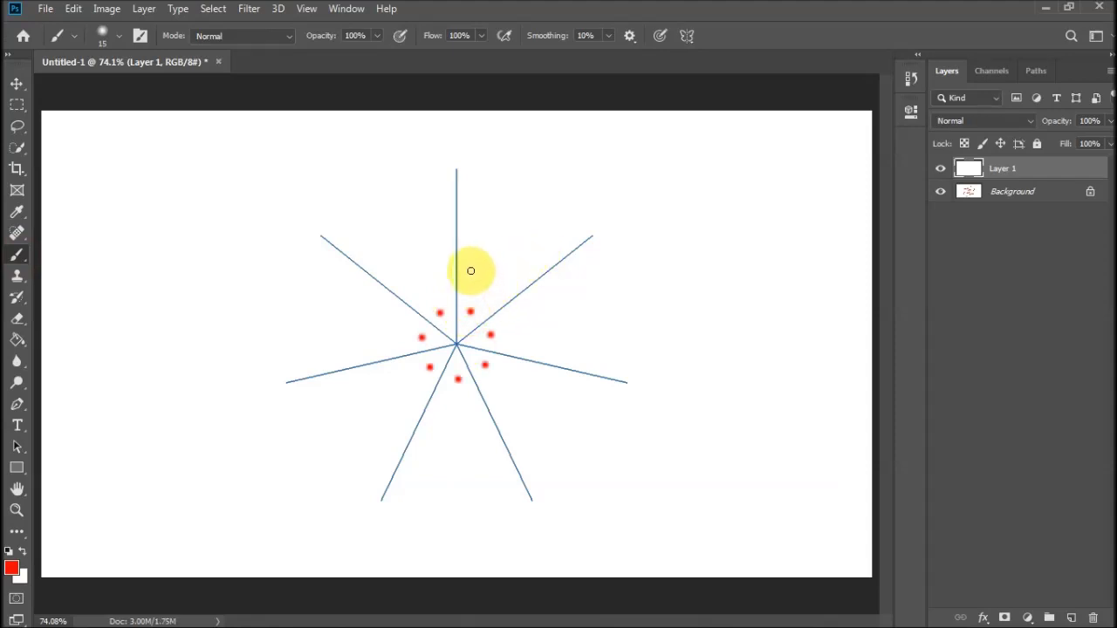
left_click(465, 275)
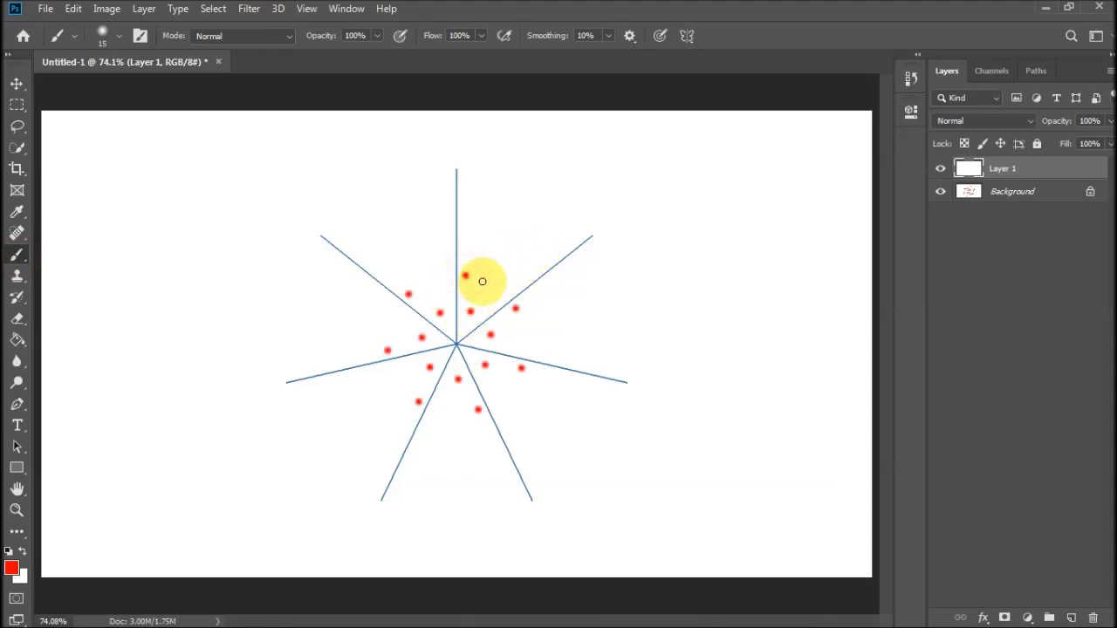
left_click(481, 281)
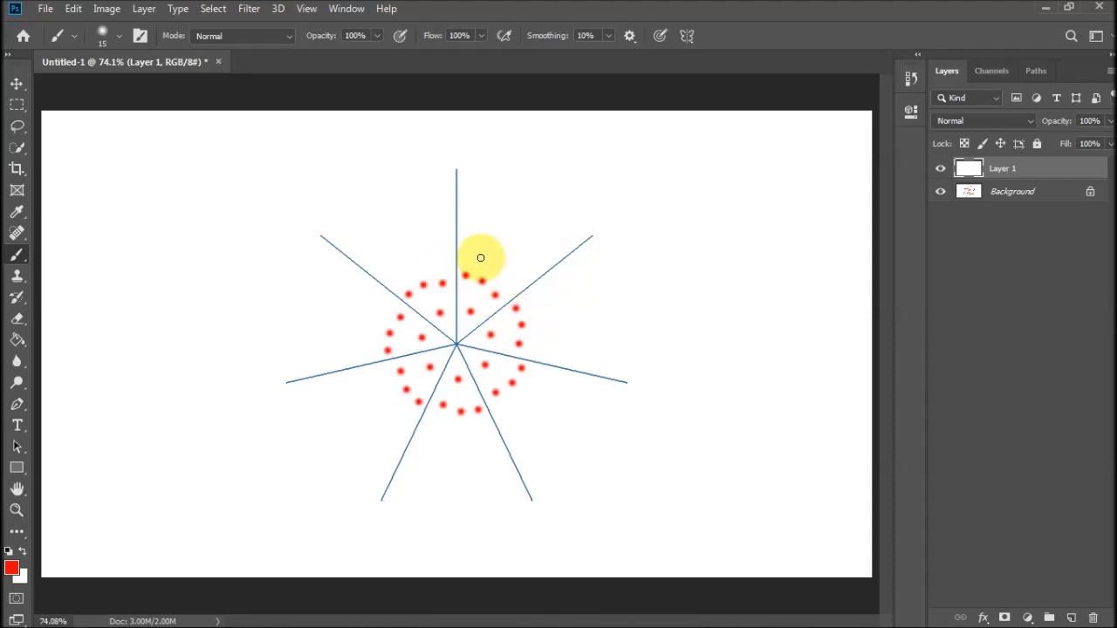
mouse_move(469, 249)
left_mouse_down()
mouse_move(497, 274)
mouse_move(486, 230)
mouse_move(512, 239)
mouse_move(515, 273)
left_mouse_up()
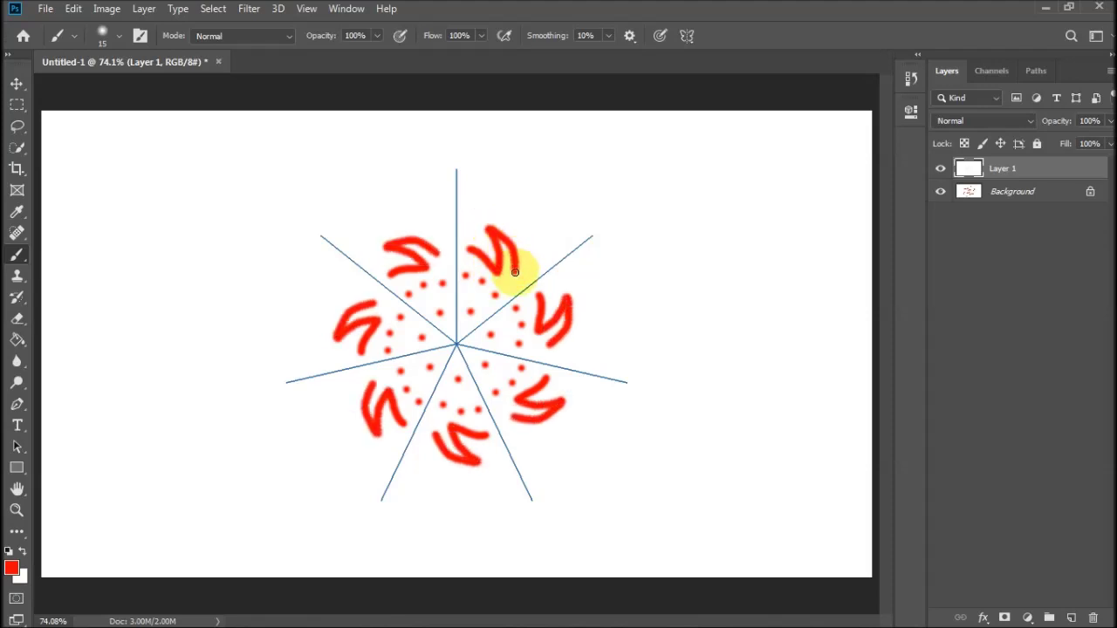
left_click(467, 185)
mouse_move(477, 187)
left_mouse_down()
mouse_move(509, 192)
mouse_move(532, 266)
left_mouse_up()
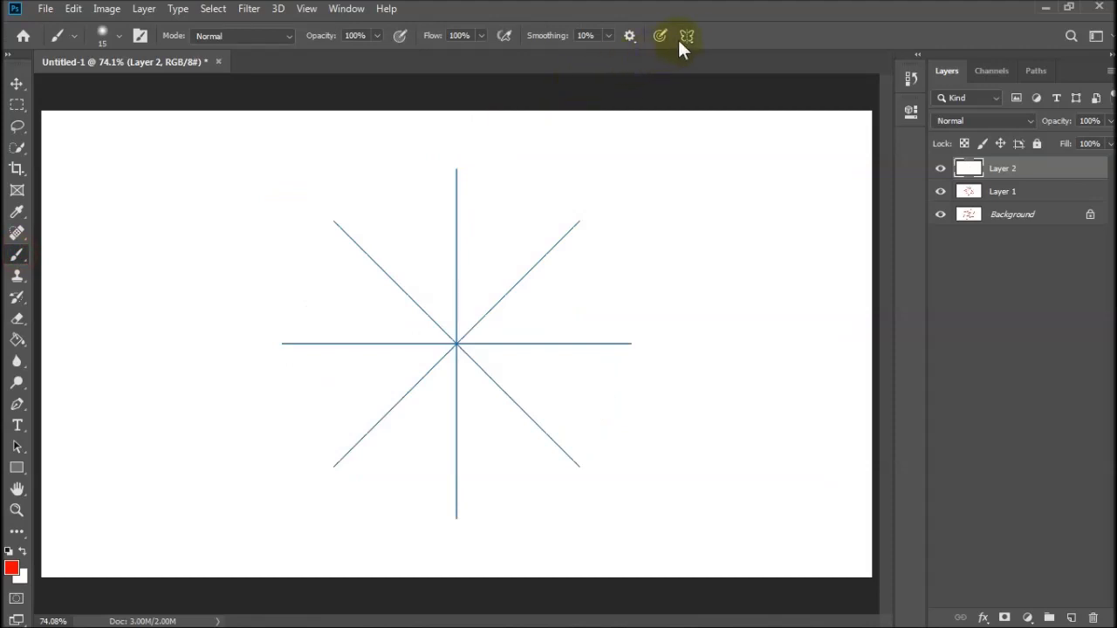
left_click(687, 36)
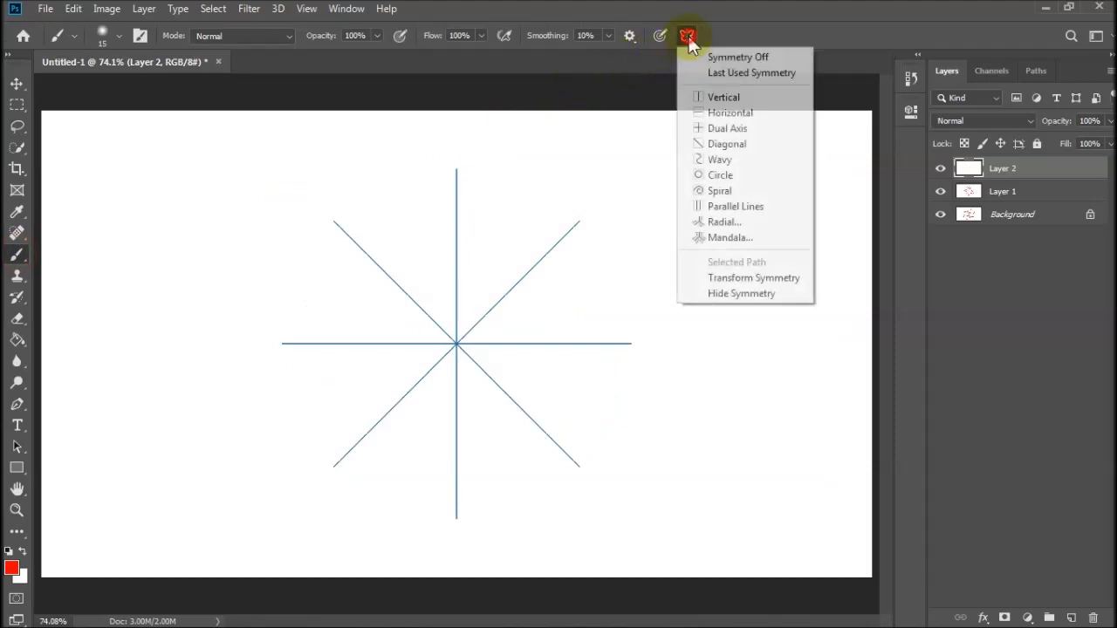
Raise radial symmetry to 10 segments and paint a dot ring circled by long hooked red strokes.
left_click(725, 221)
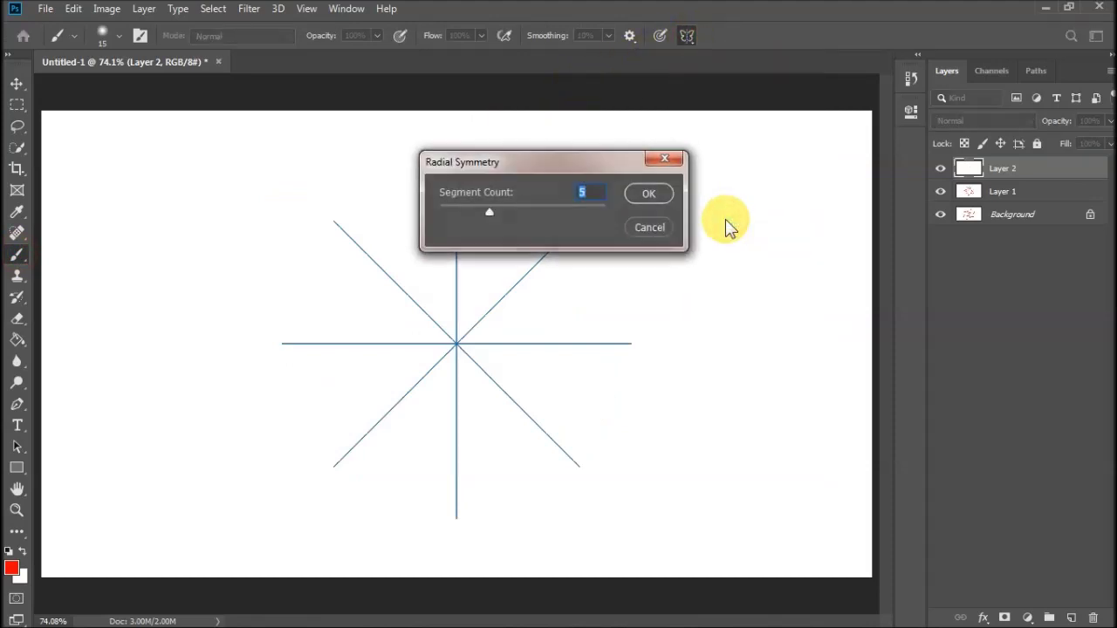
left_click_drag(486, 210, 547, 209)
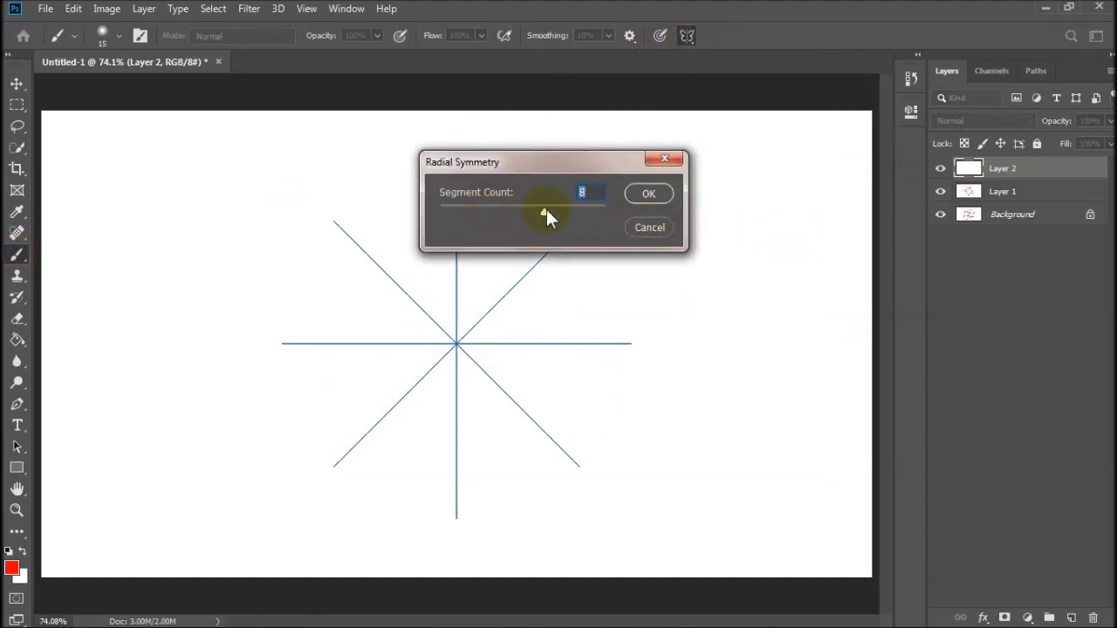
left_click(646, 195)
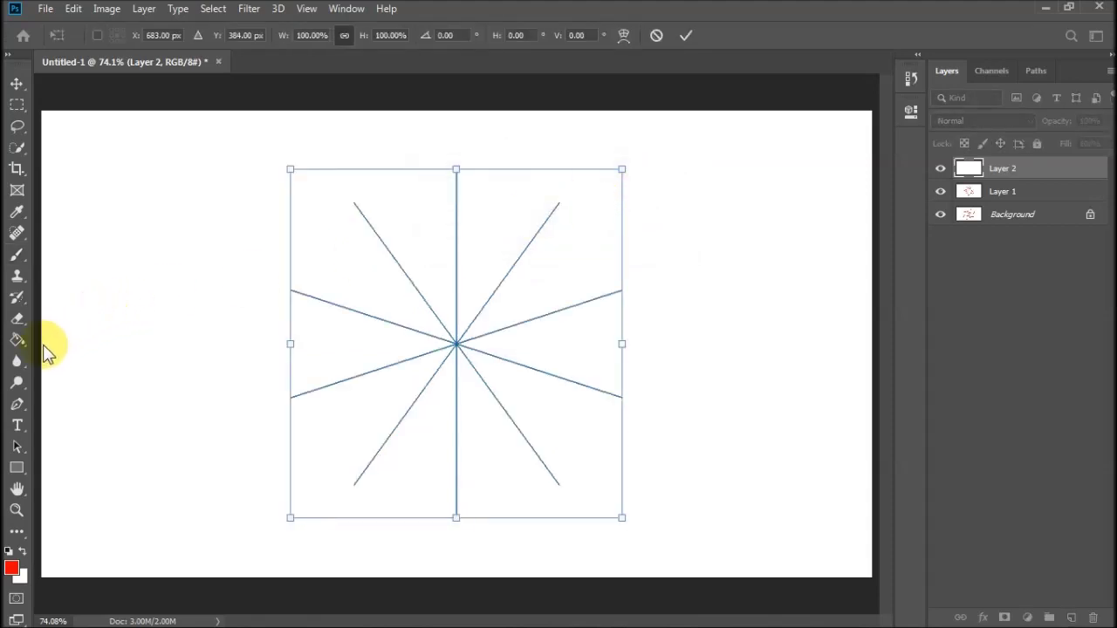
left_click(17, 254)
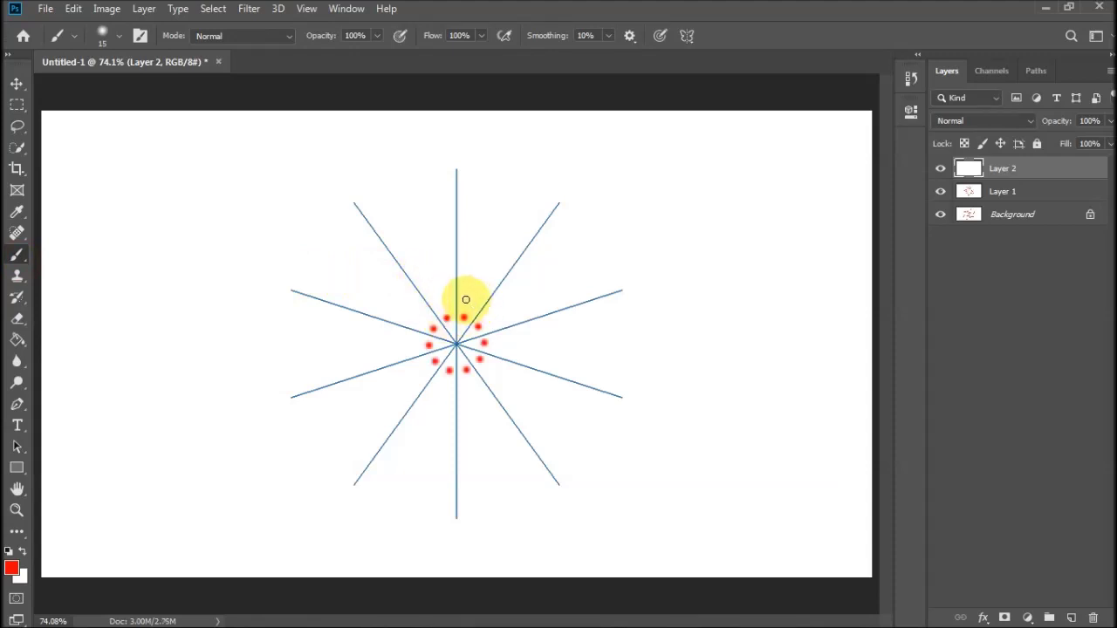
left_click_drag(467, 300, 463, 244)
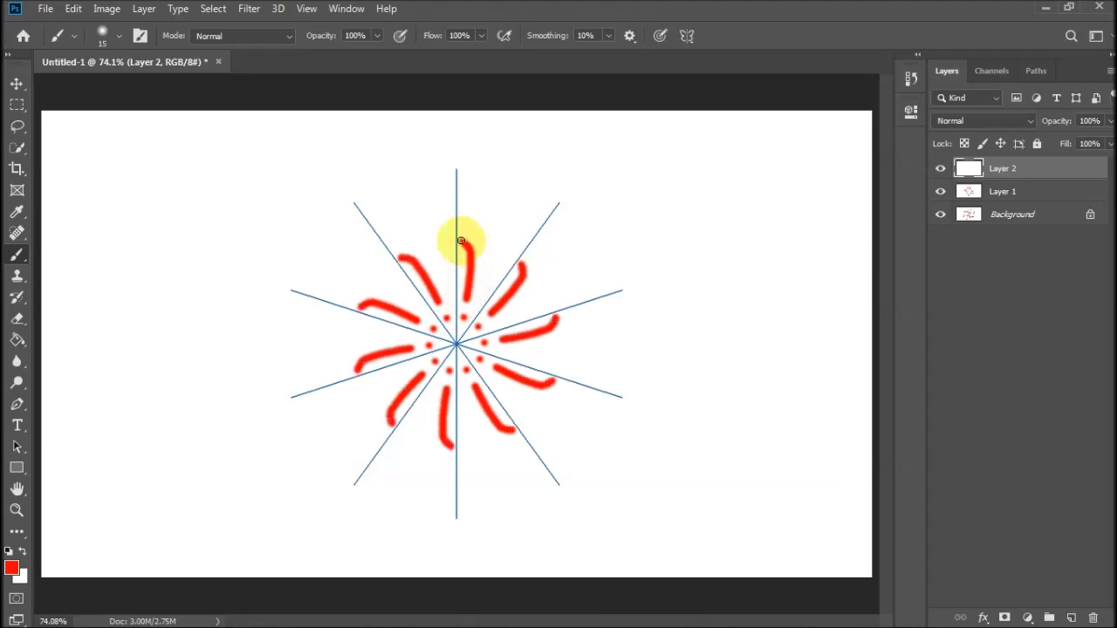
mouse_move(474, 302)
left_mouse_down()
mouse_move(481, 242)
mouse_move(457, 200)
left_mouse_up()
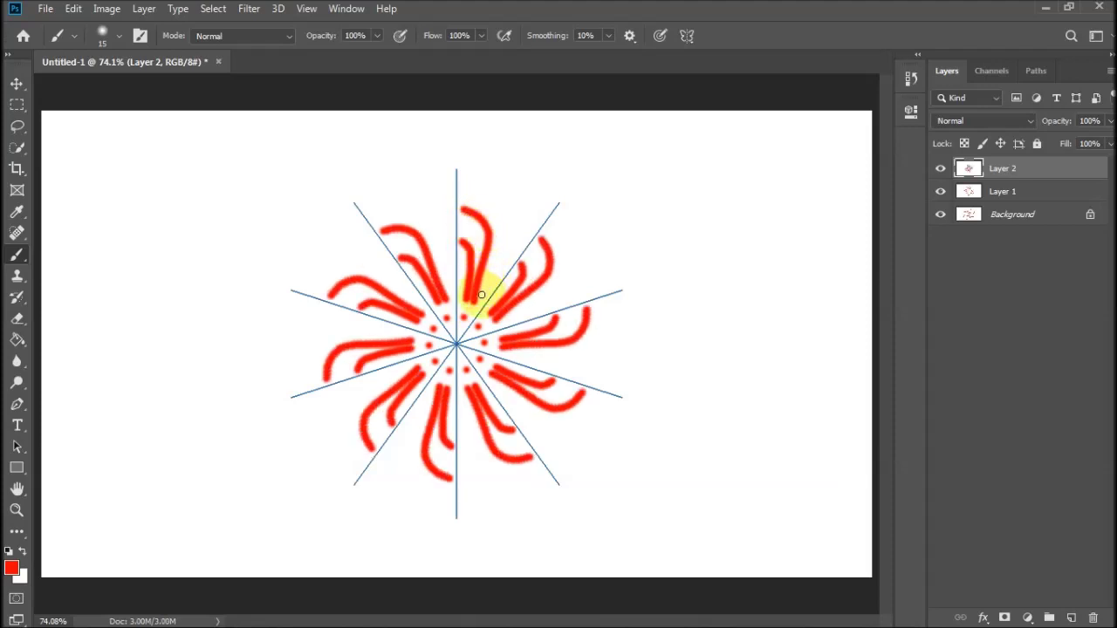